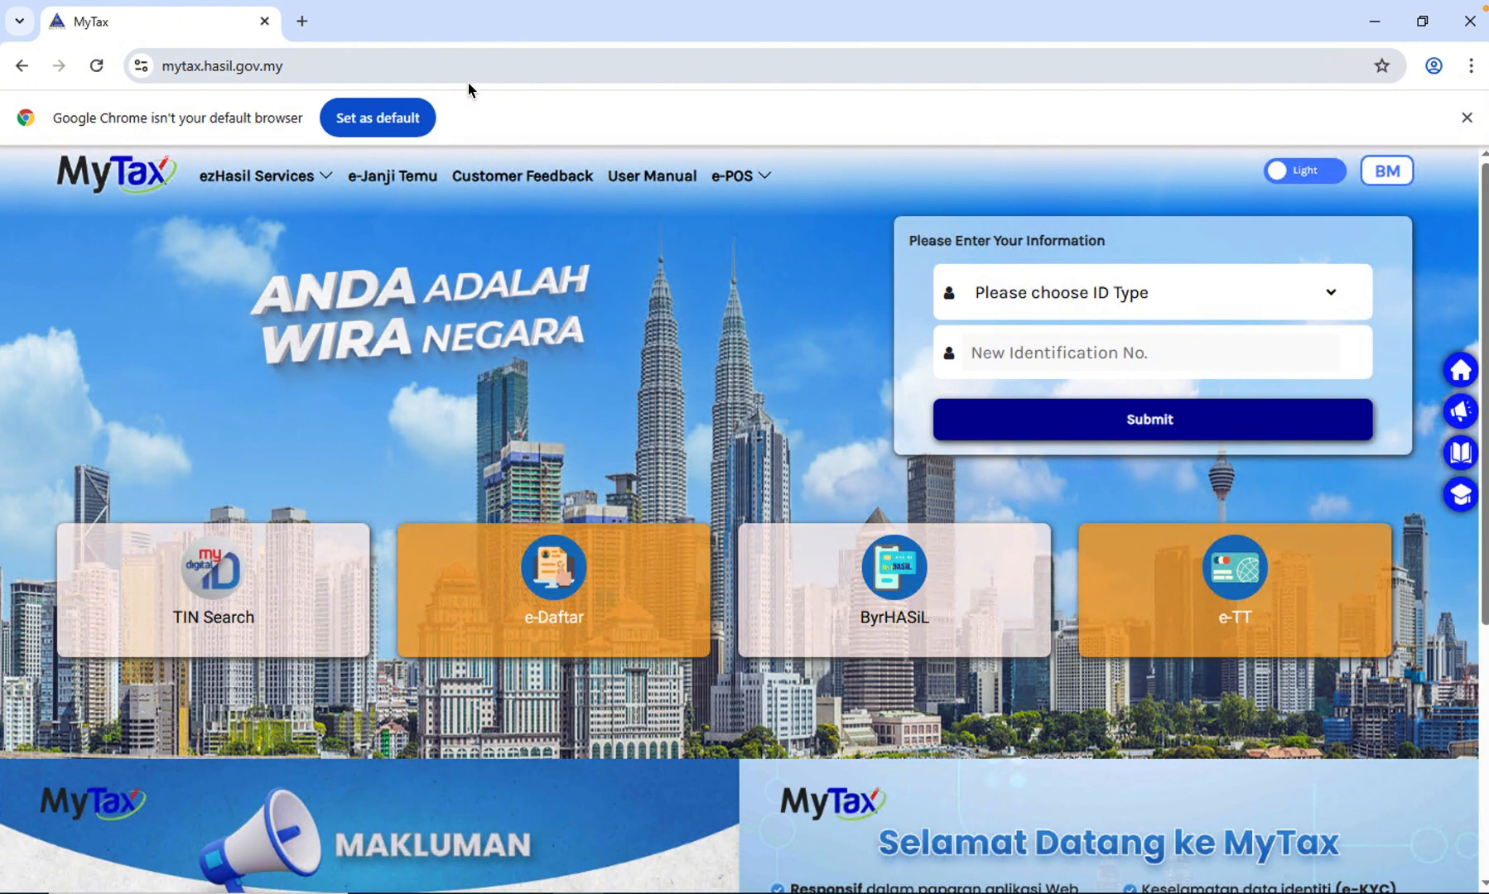
- Choose Identification Card No. as the ID type, enter the identification card number, and submit the information
left_click(1109, 299)
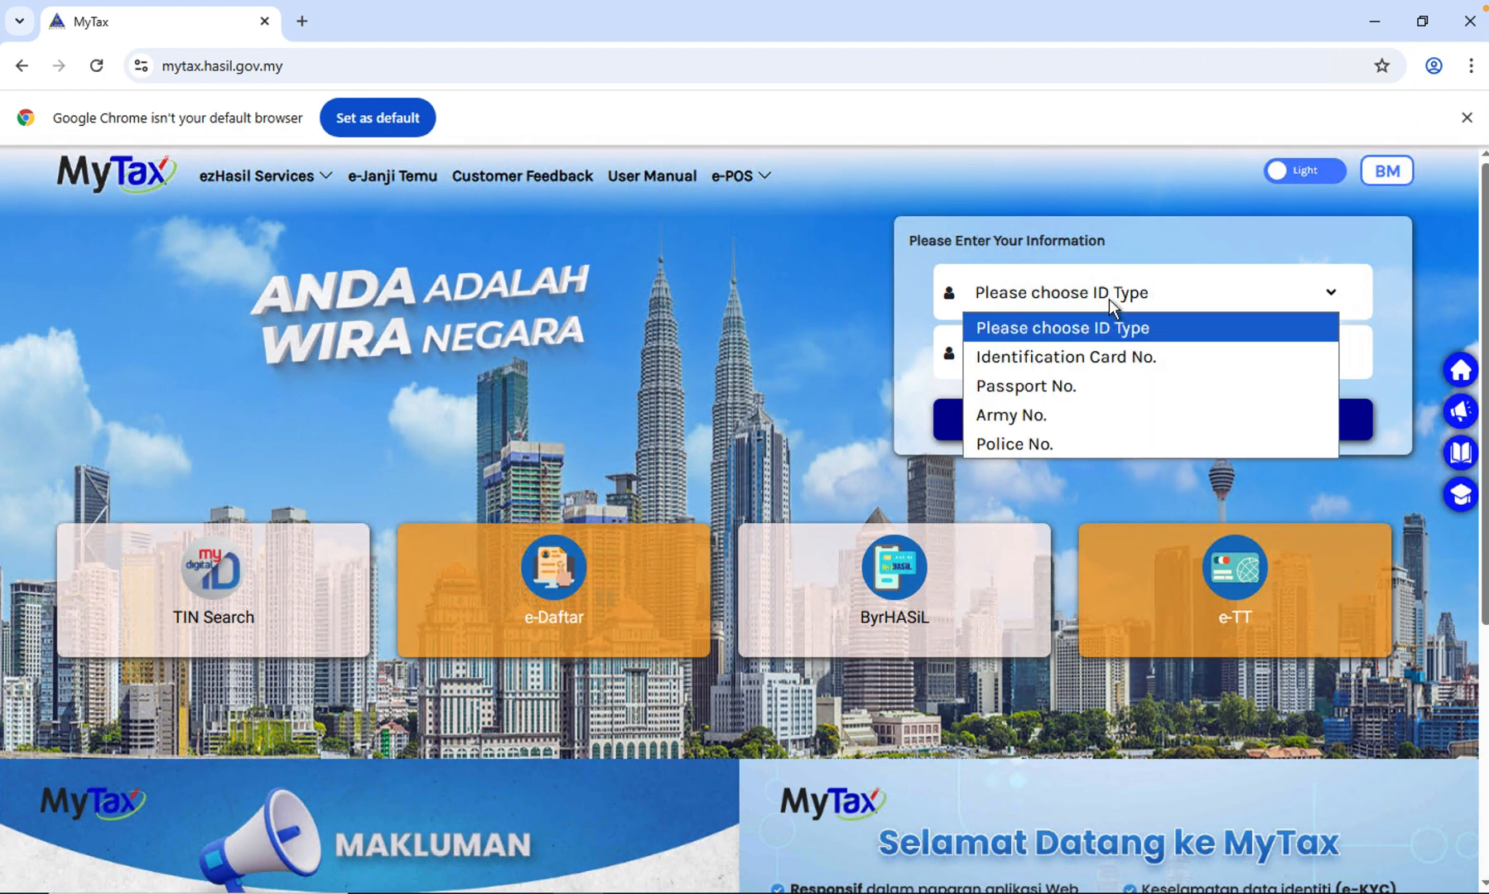
left_click(1114, 357)
left_click(1115, 355)
type("*******")
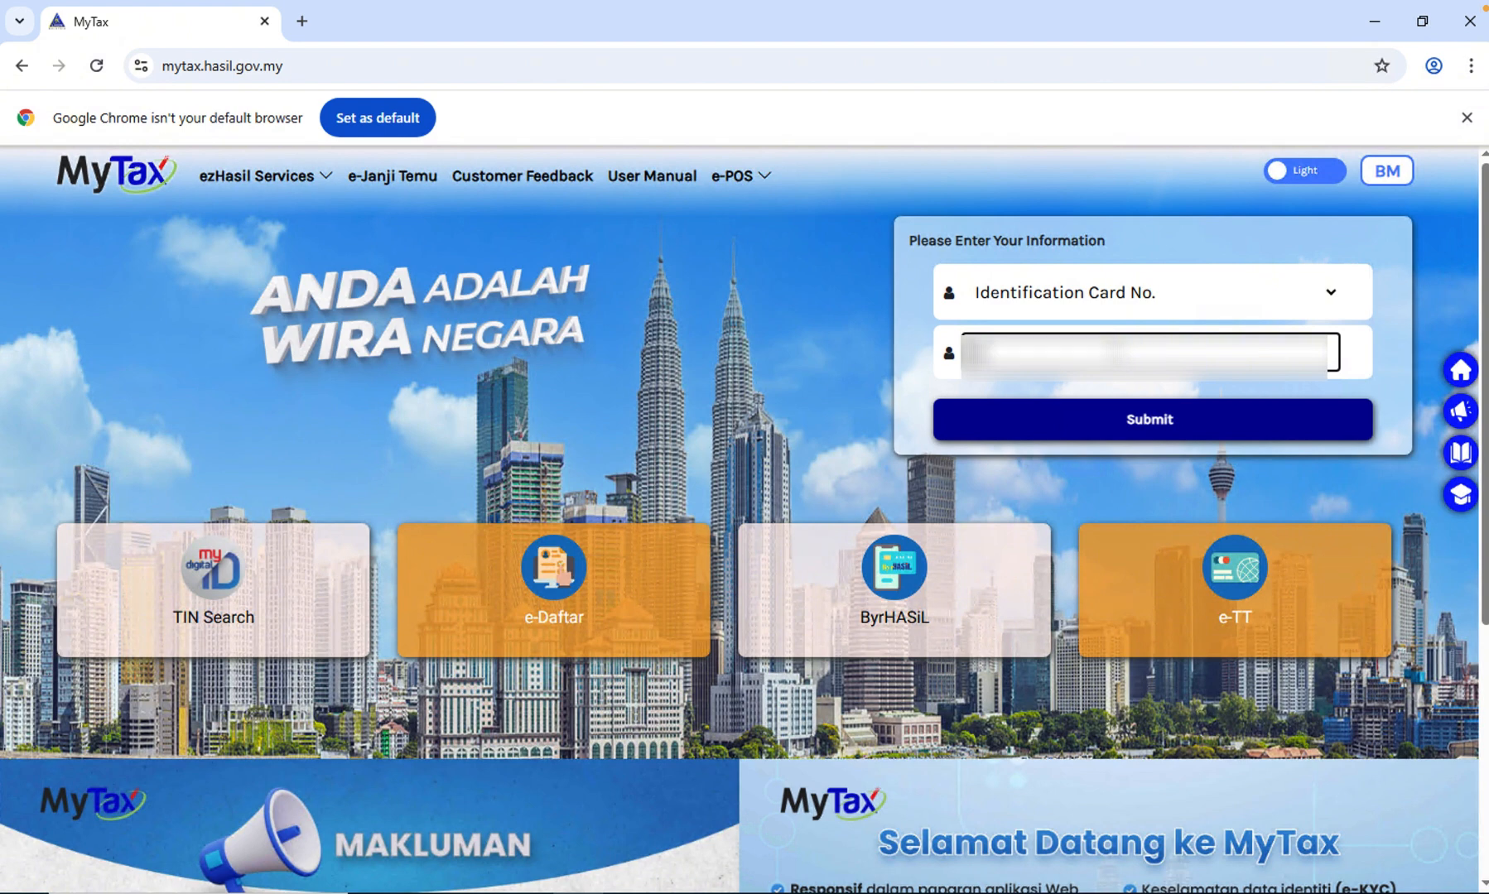
type("*****")
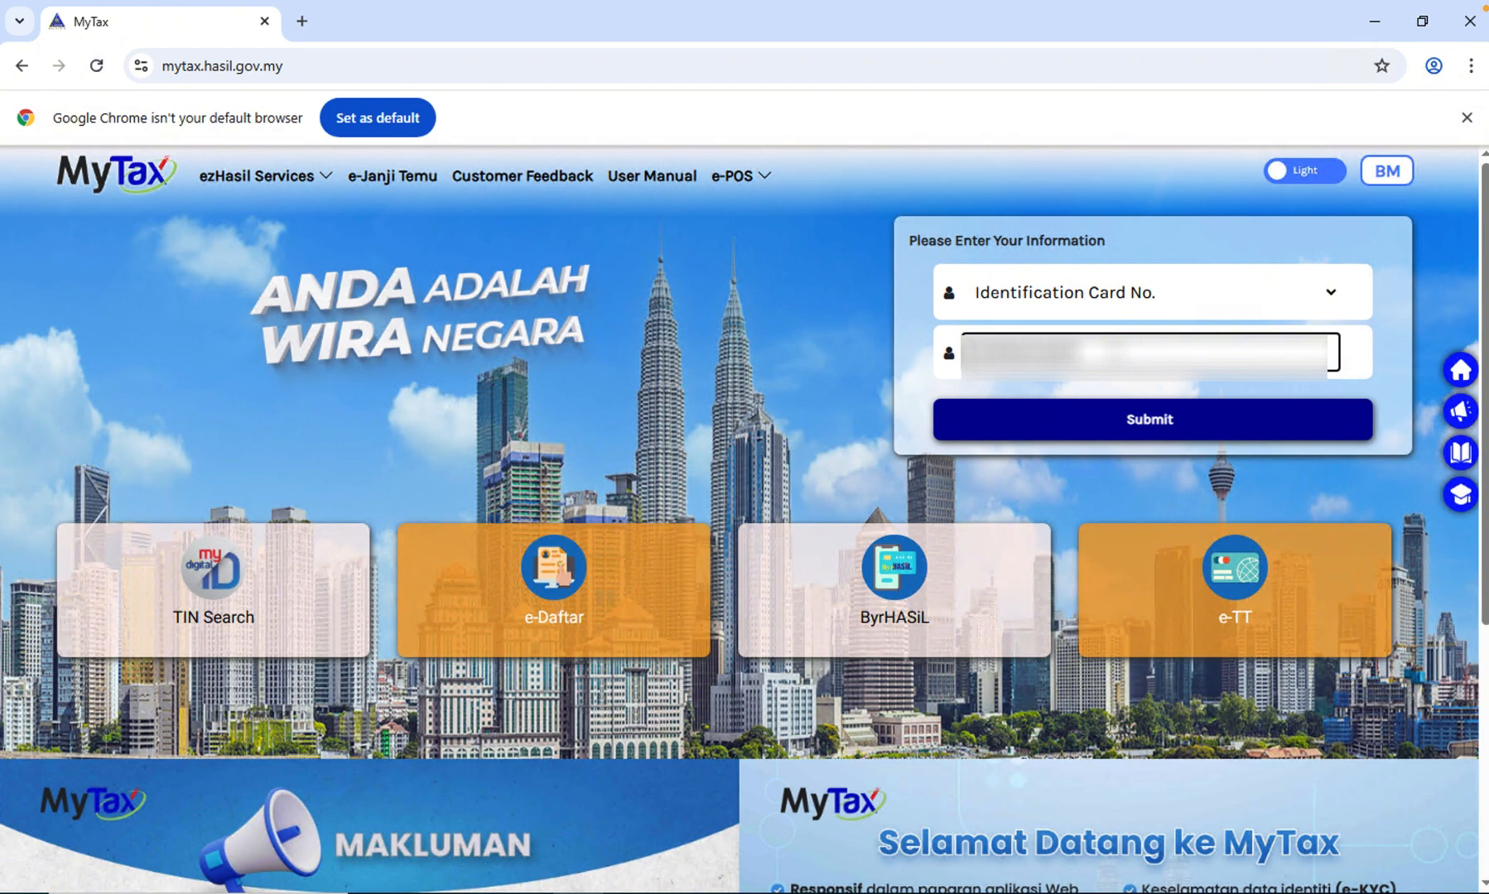
left_click(1129, 422)
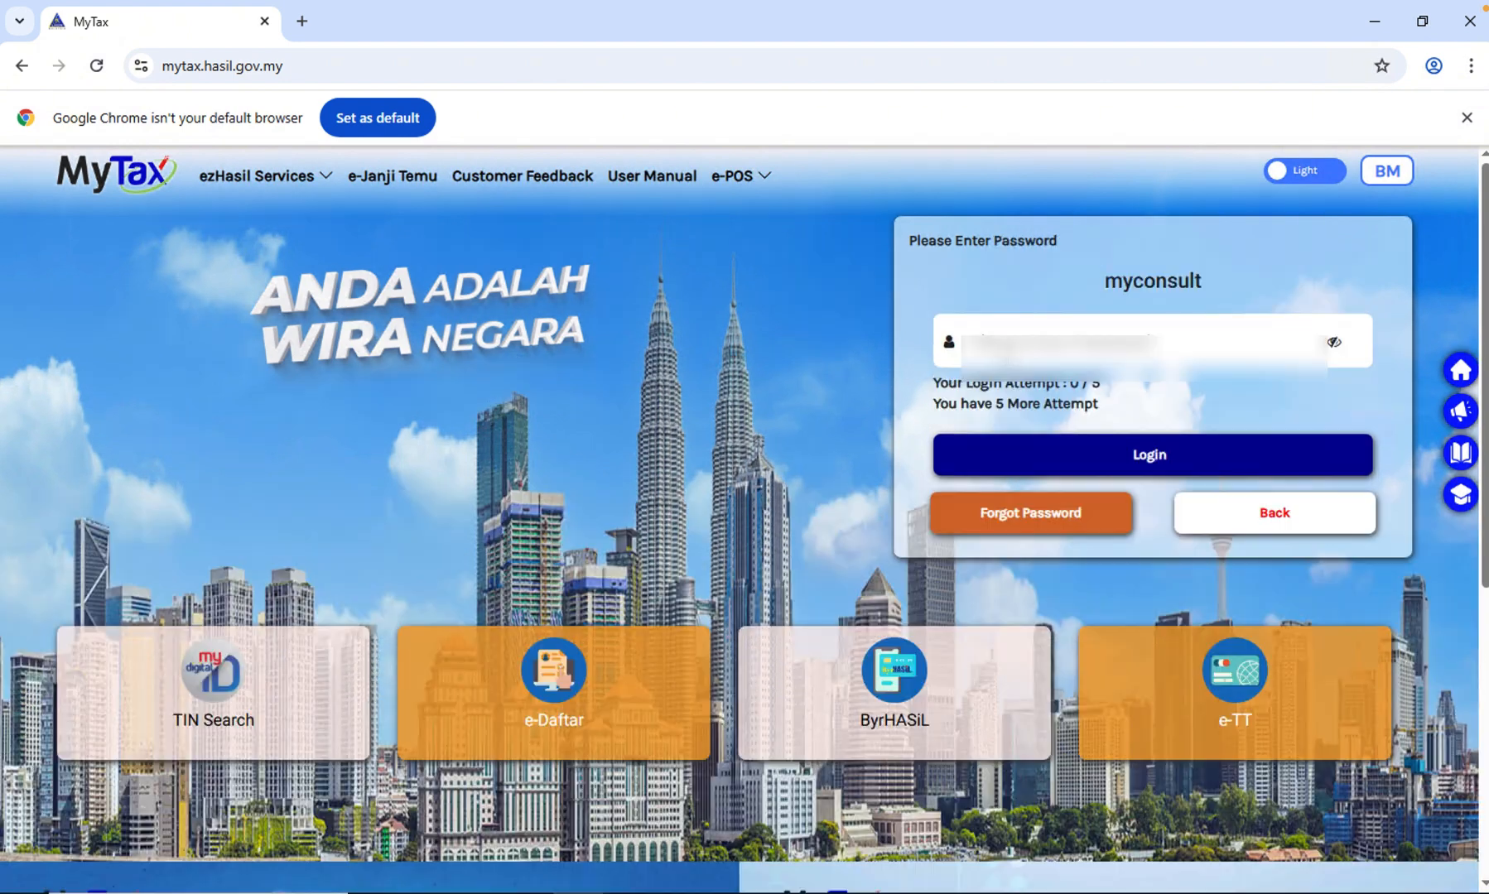
- Enter the account password and log in to MyTax
left_click(1071, 339)
type("*********")
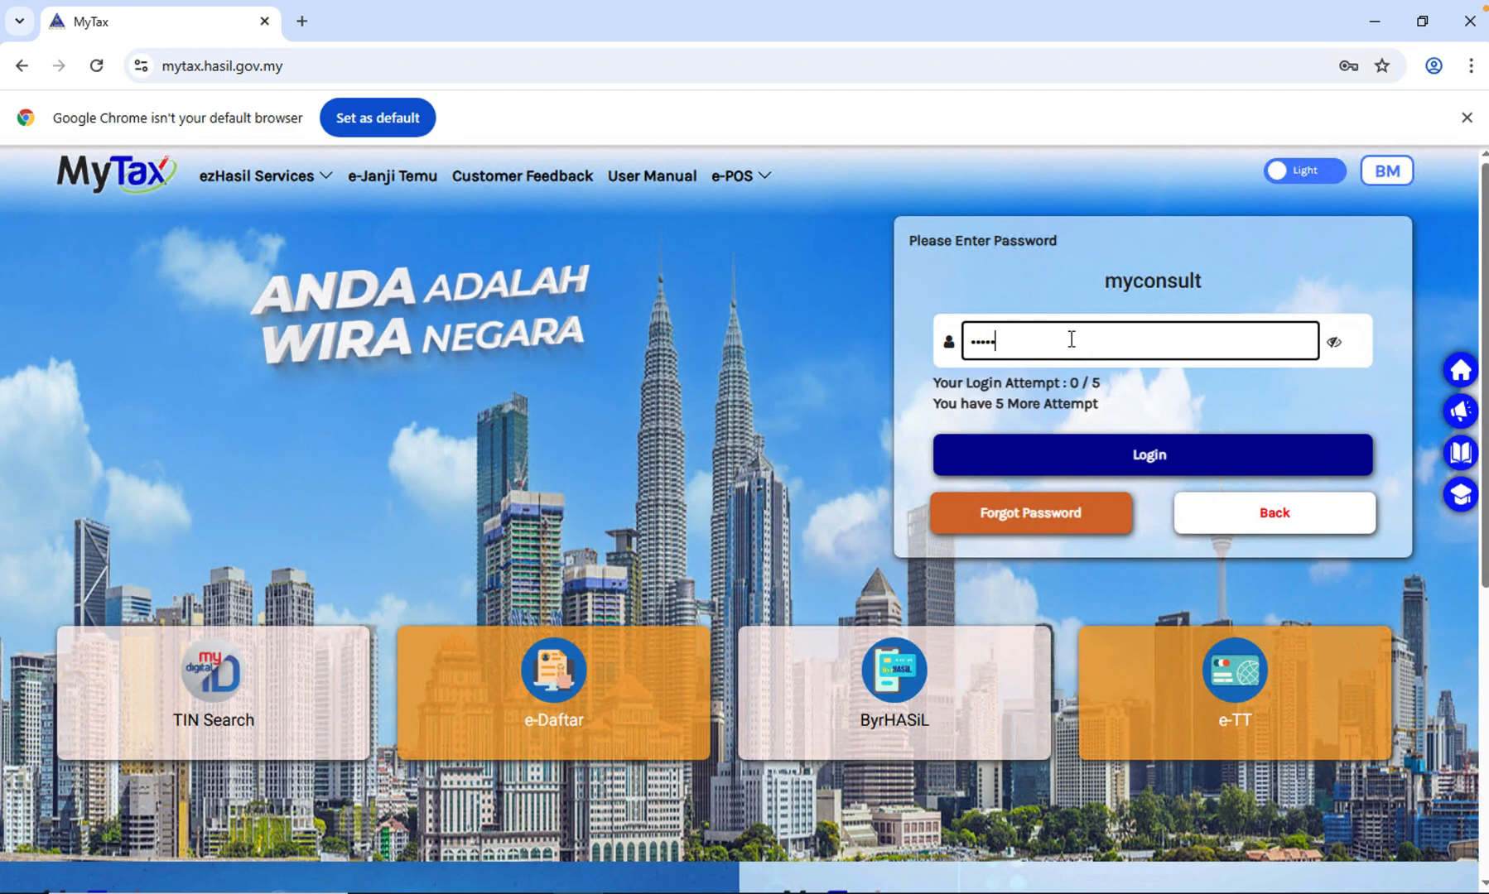
left_click(1119, 458)
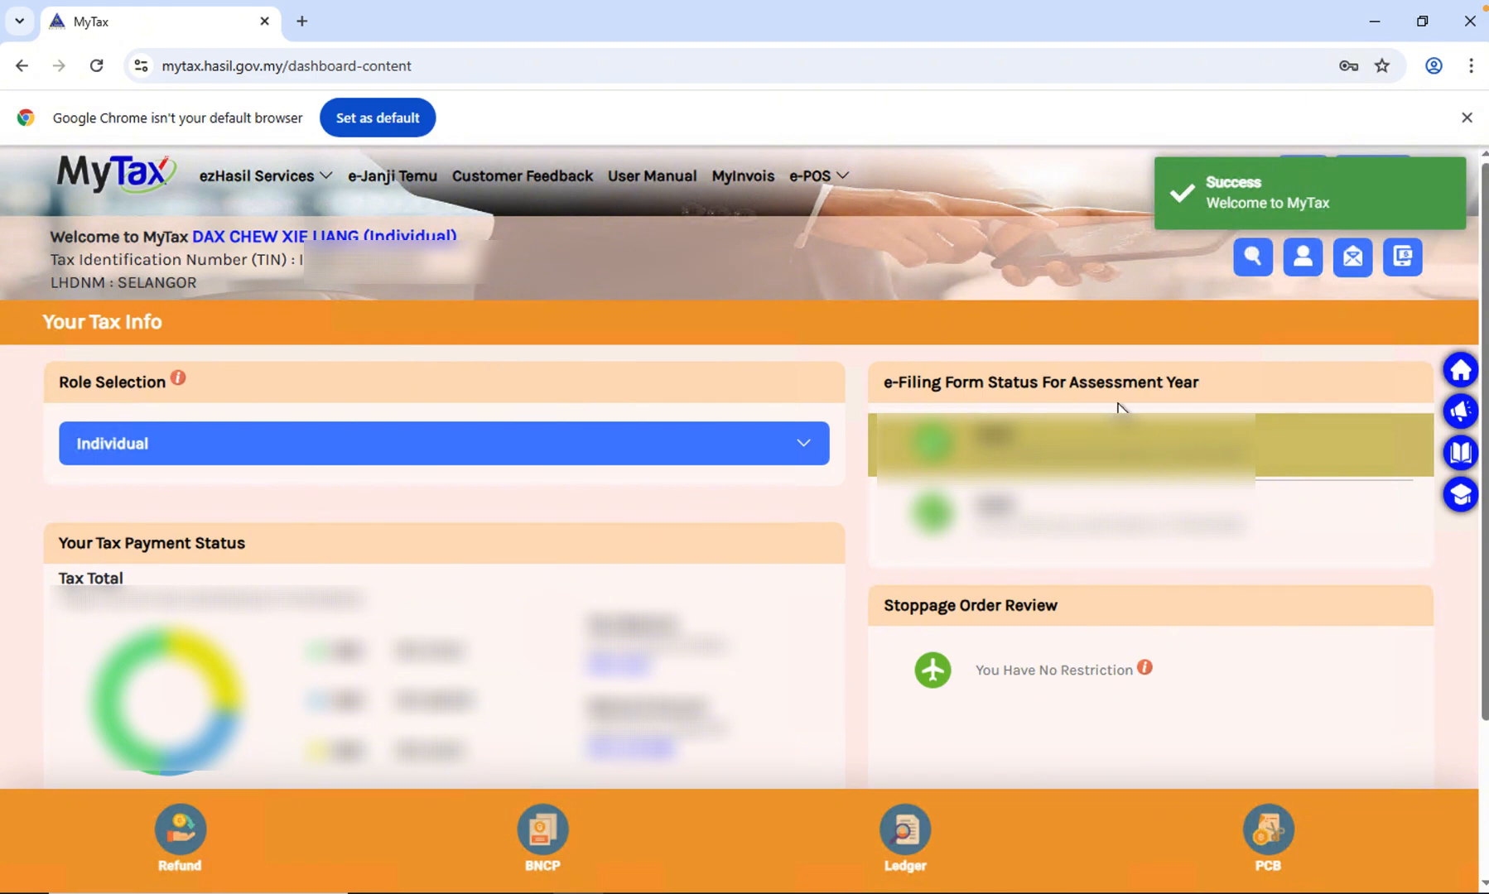
- Open the Role Application form in the user profile
left_click(1315, 277)
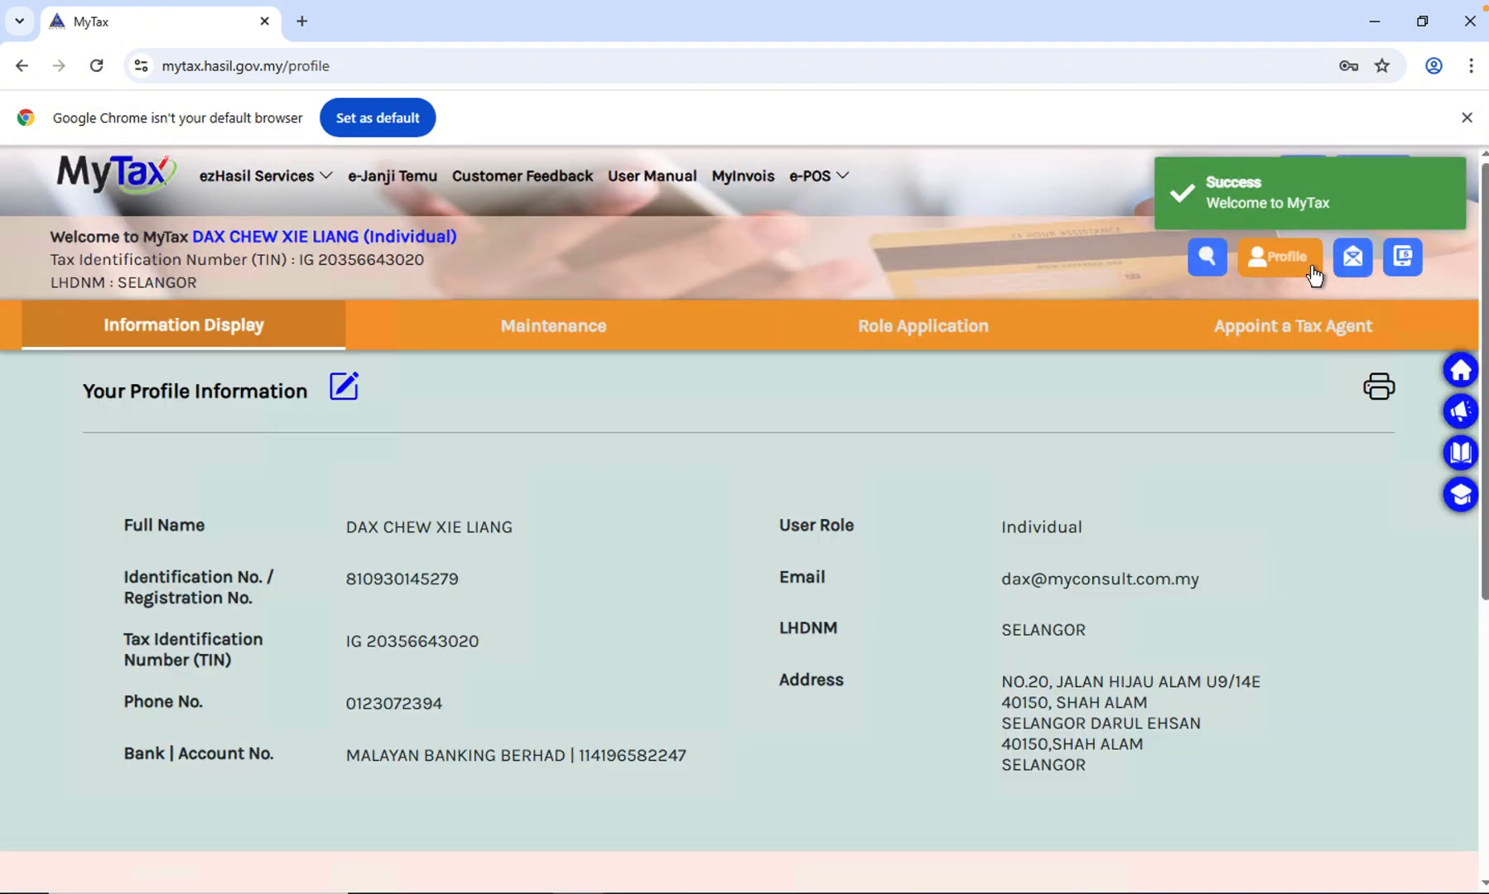
left_click(882, 334)
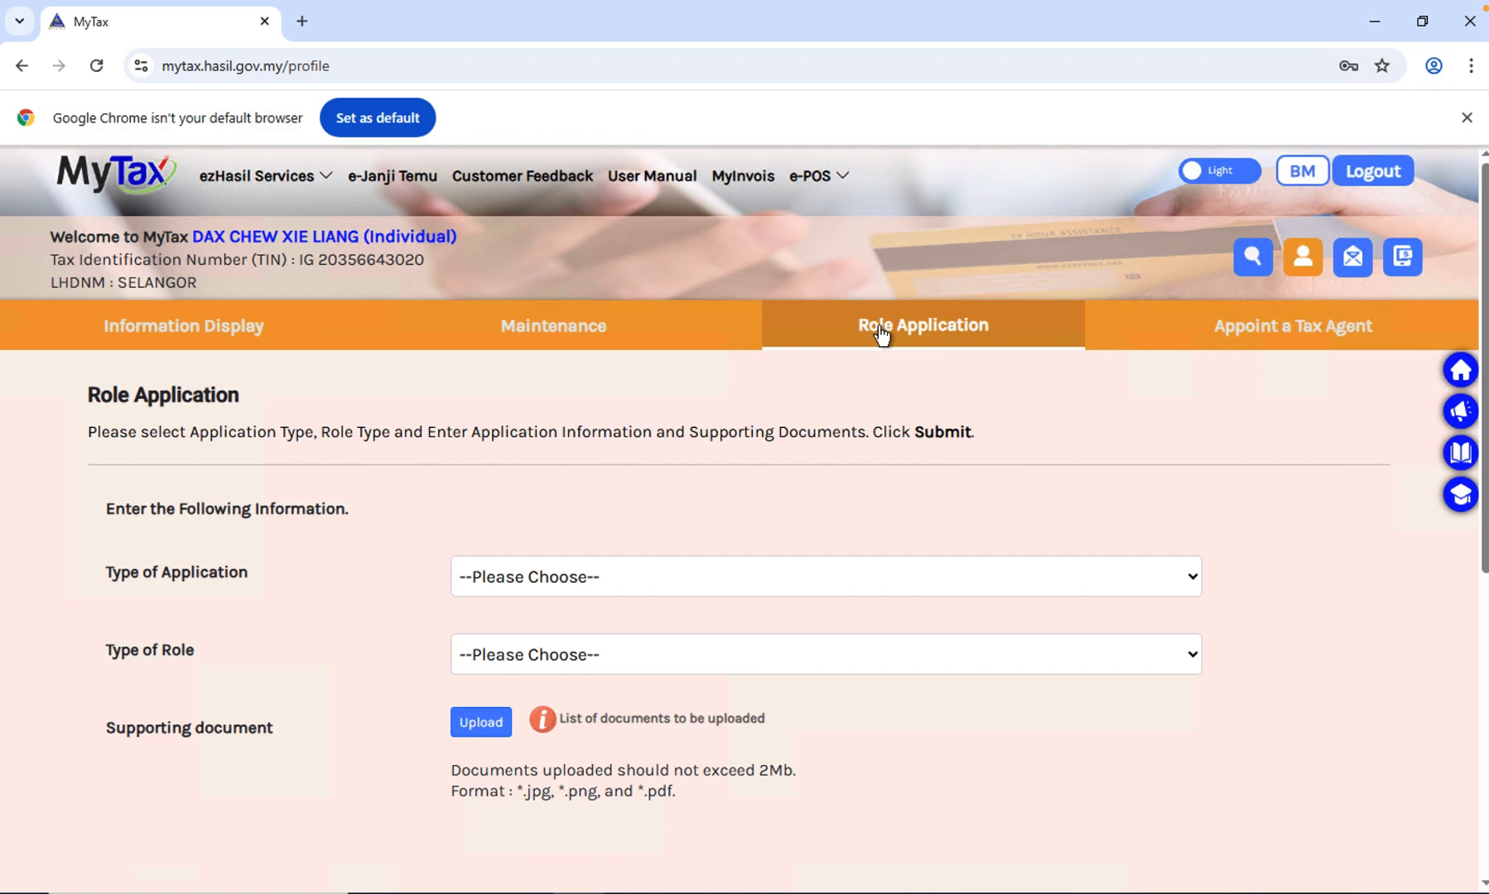
scroll(906, 476, "down", 4)
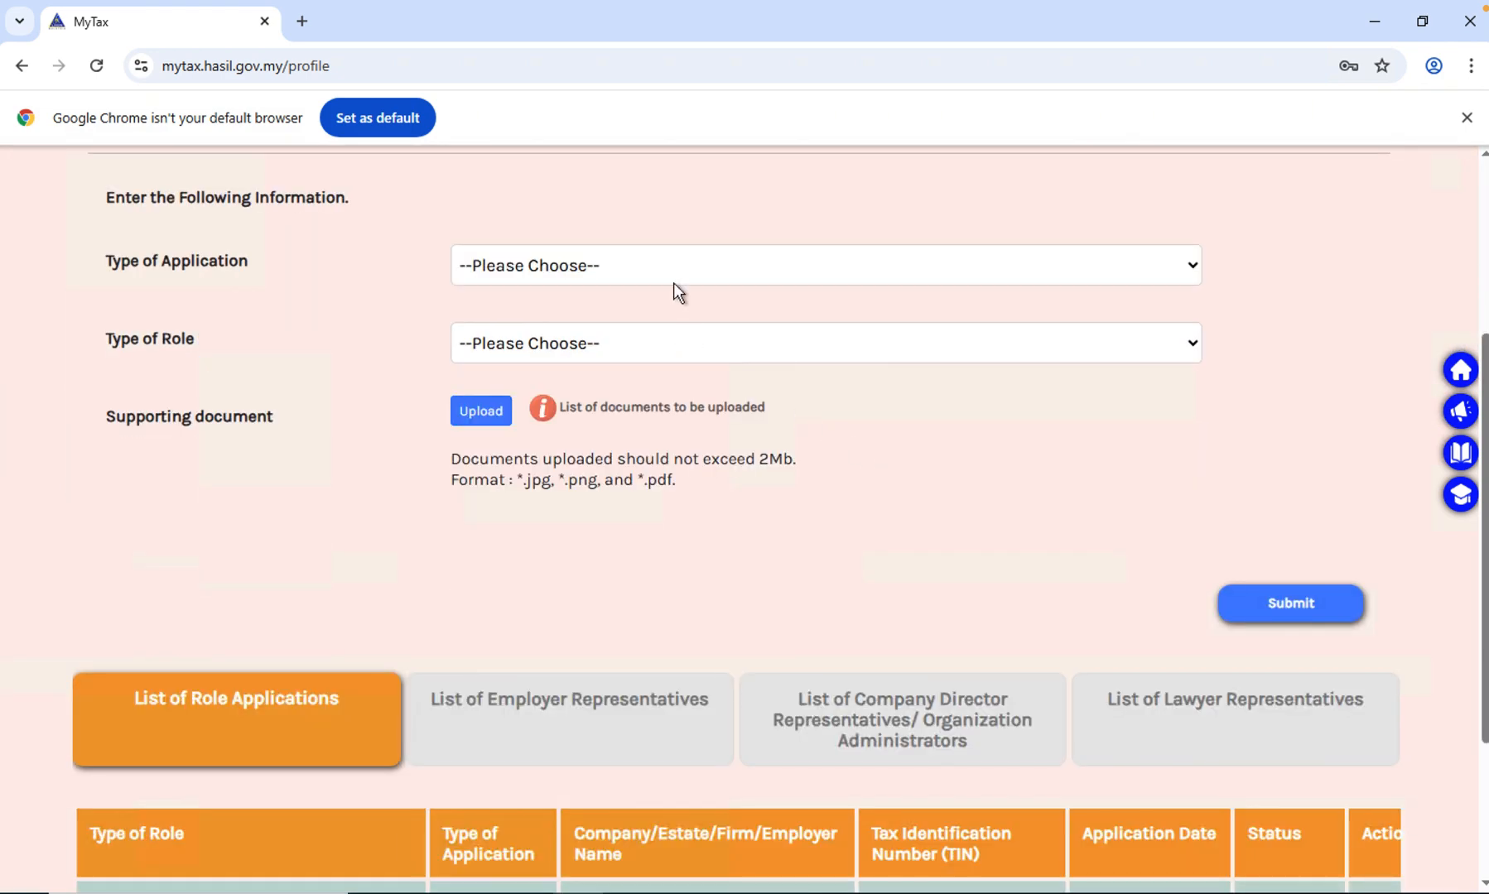
- Set the application to New Application, the role to Directors of the company / Organization Administrator, and fill in the company's tax identification number
left_click(671, 273)
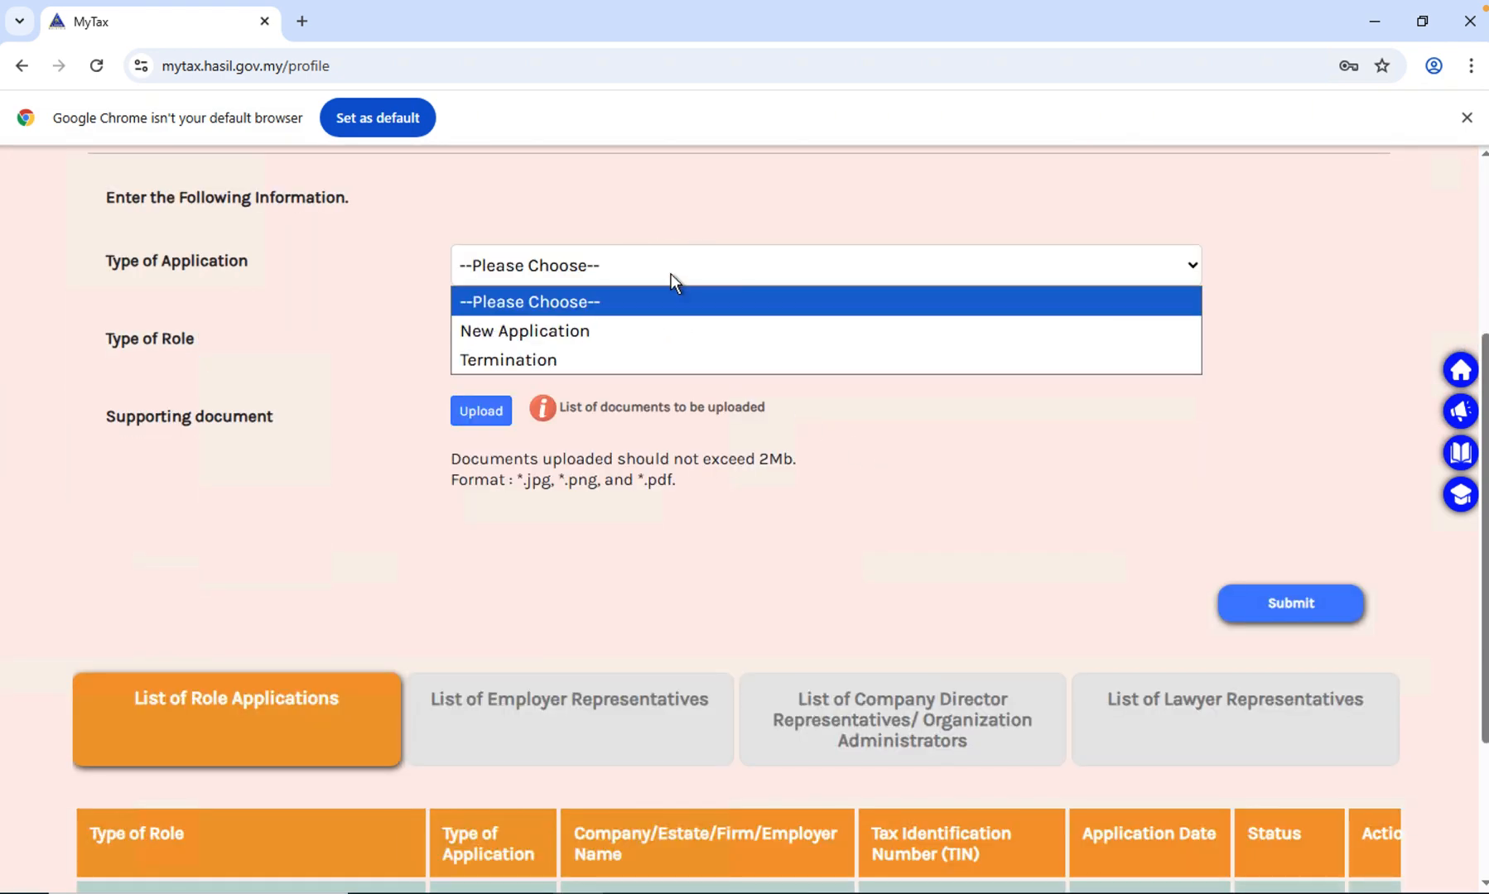
left_click(644, 335)
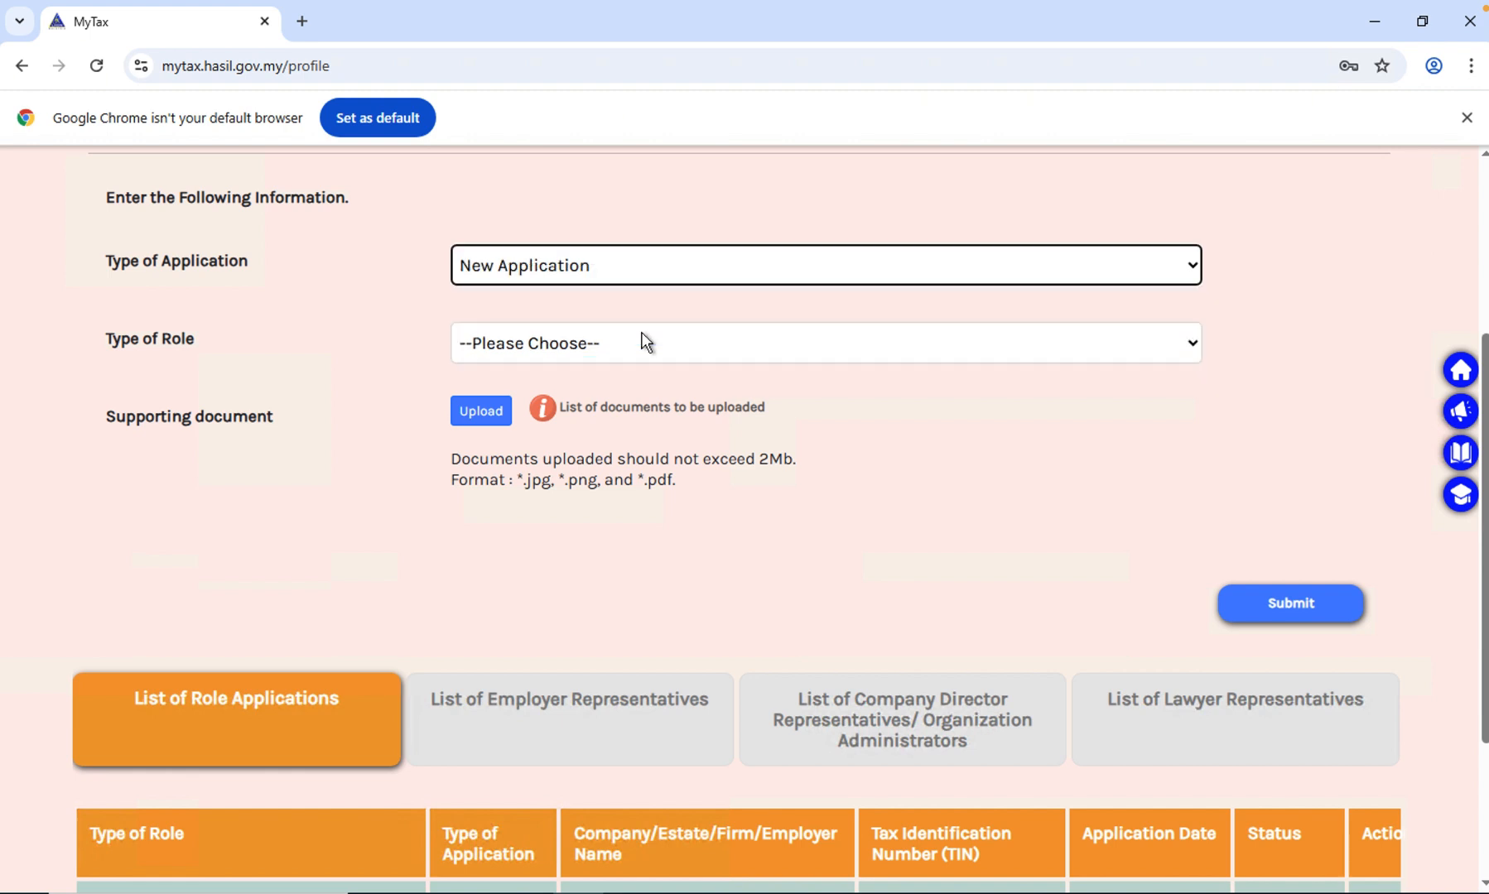
left_click(646, 362)
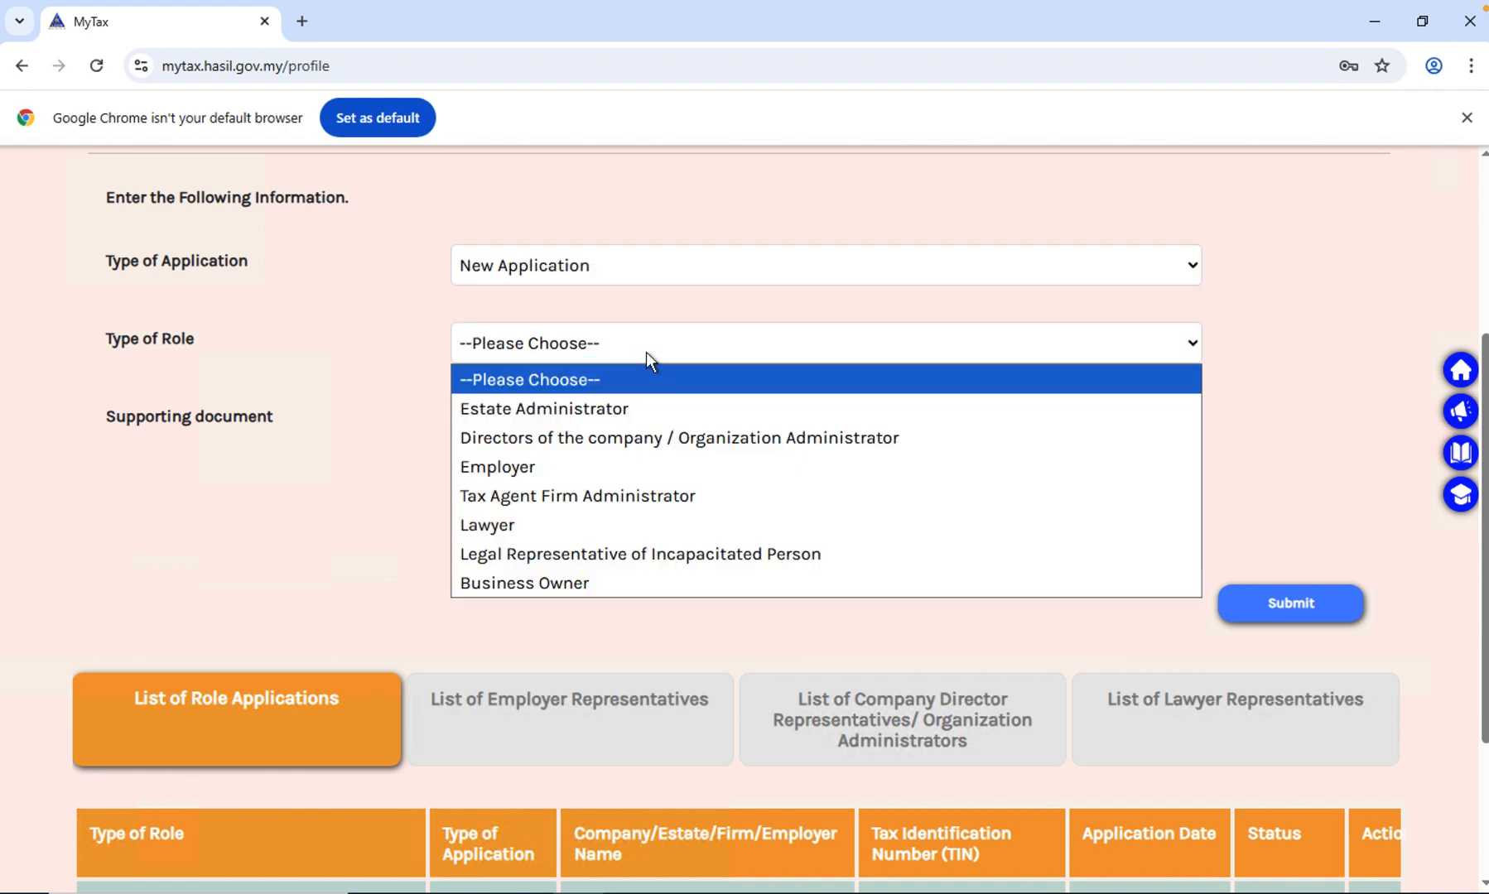
left_click(682, 434)
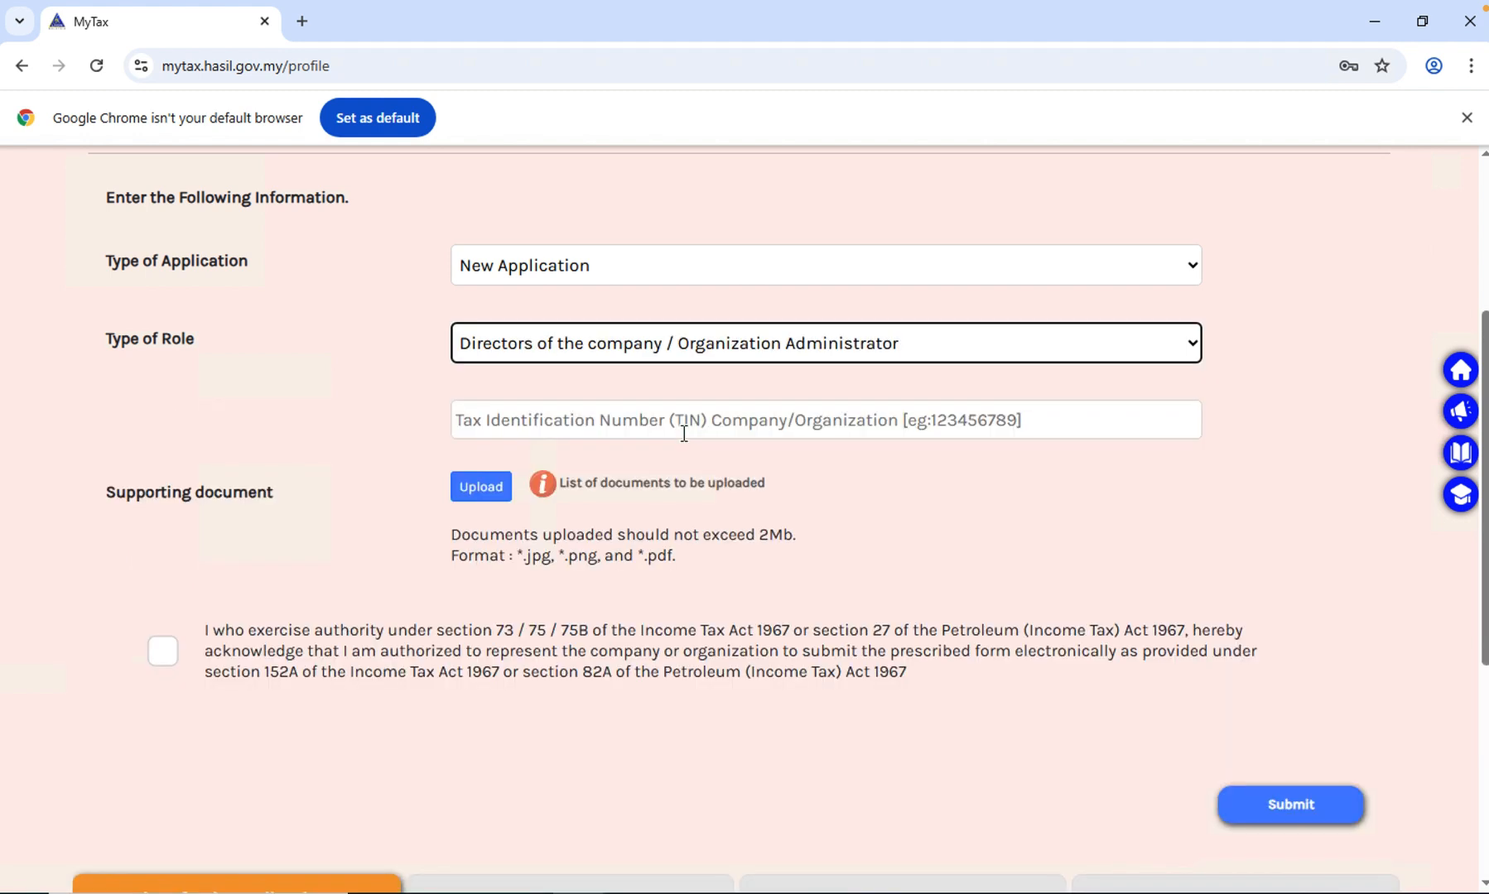
left_click(681, 426)
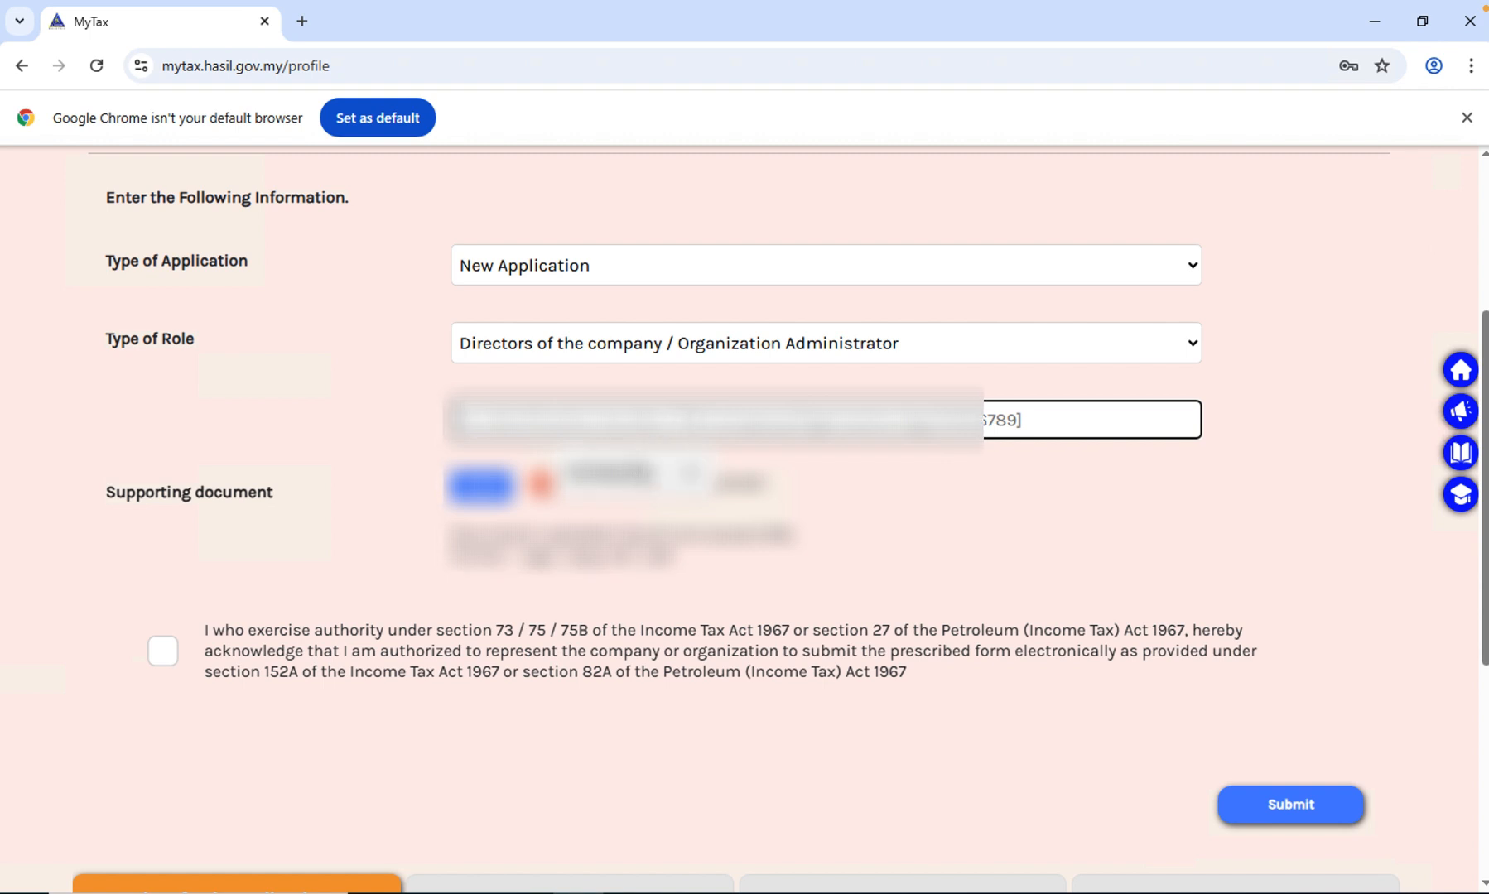
left_click(638, 474)
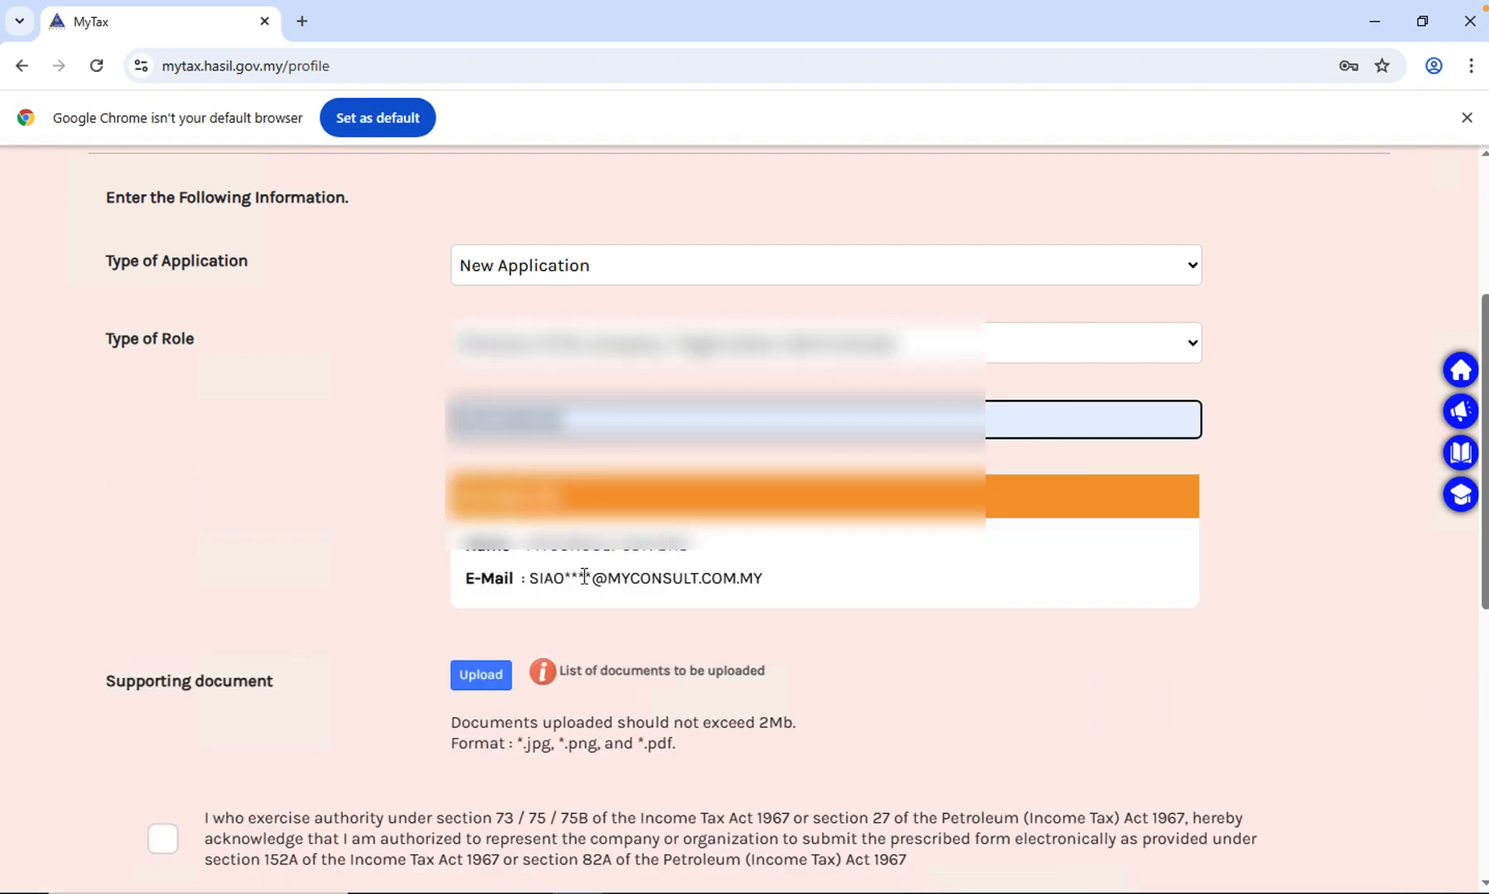
- Review the supporting document requirements, the authority declaration, and the status in the List of Role Applications
scroll(583, 613, "down", 3)
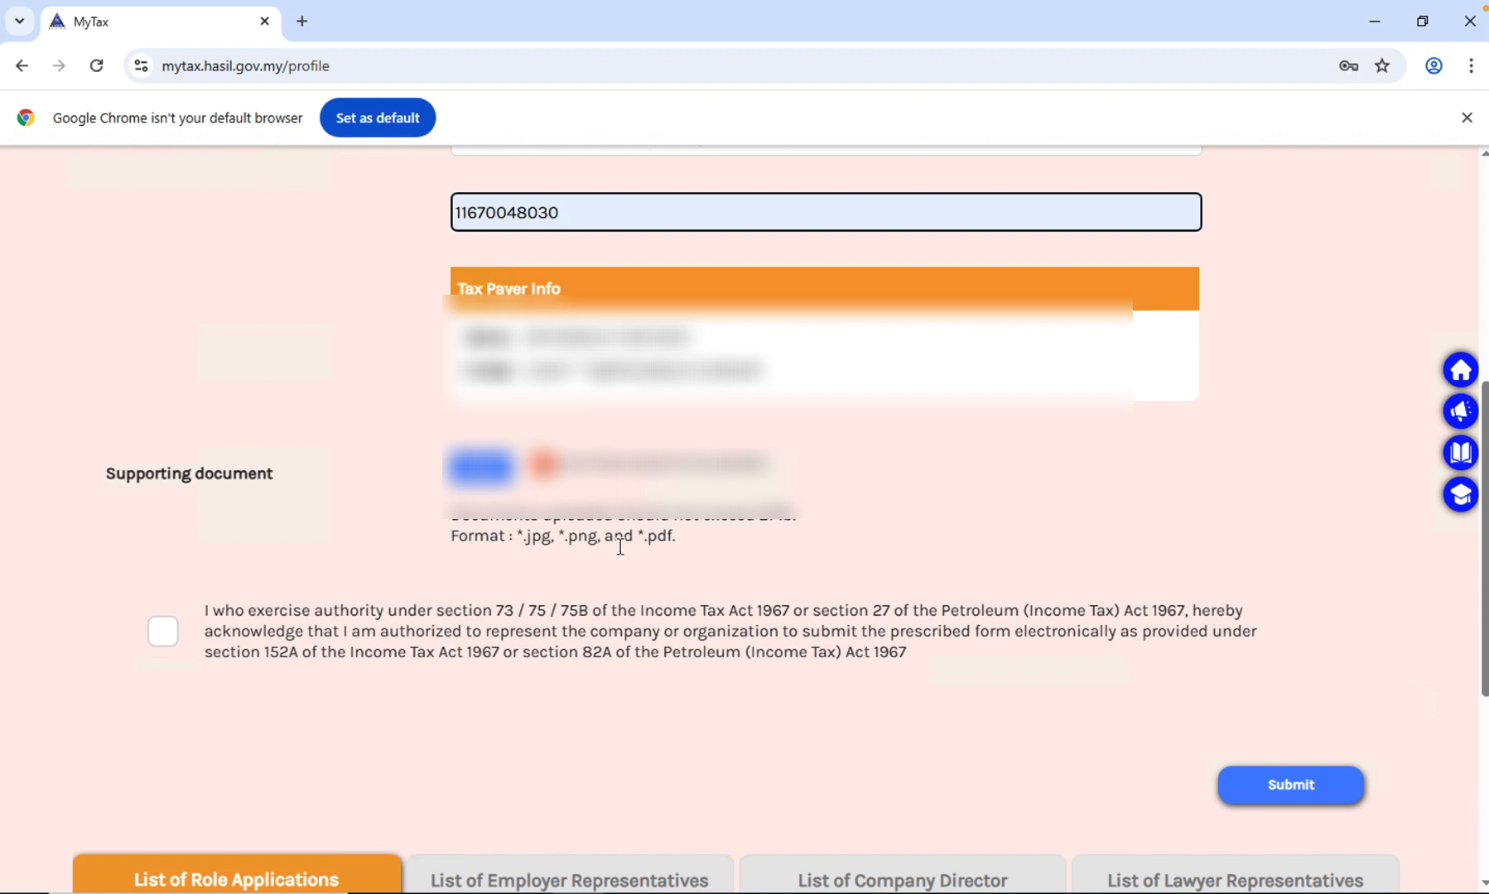
left_click(763, 520)
left_click_drag(763, 520, 796, 518)
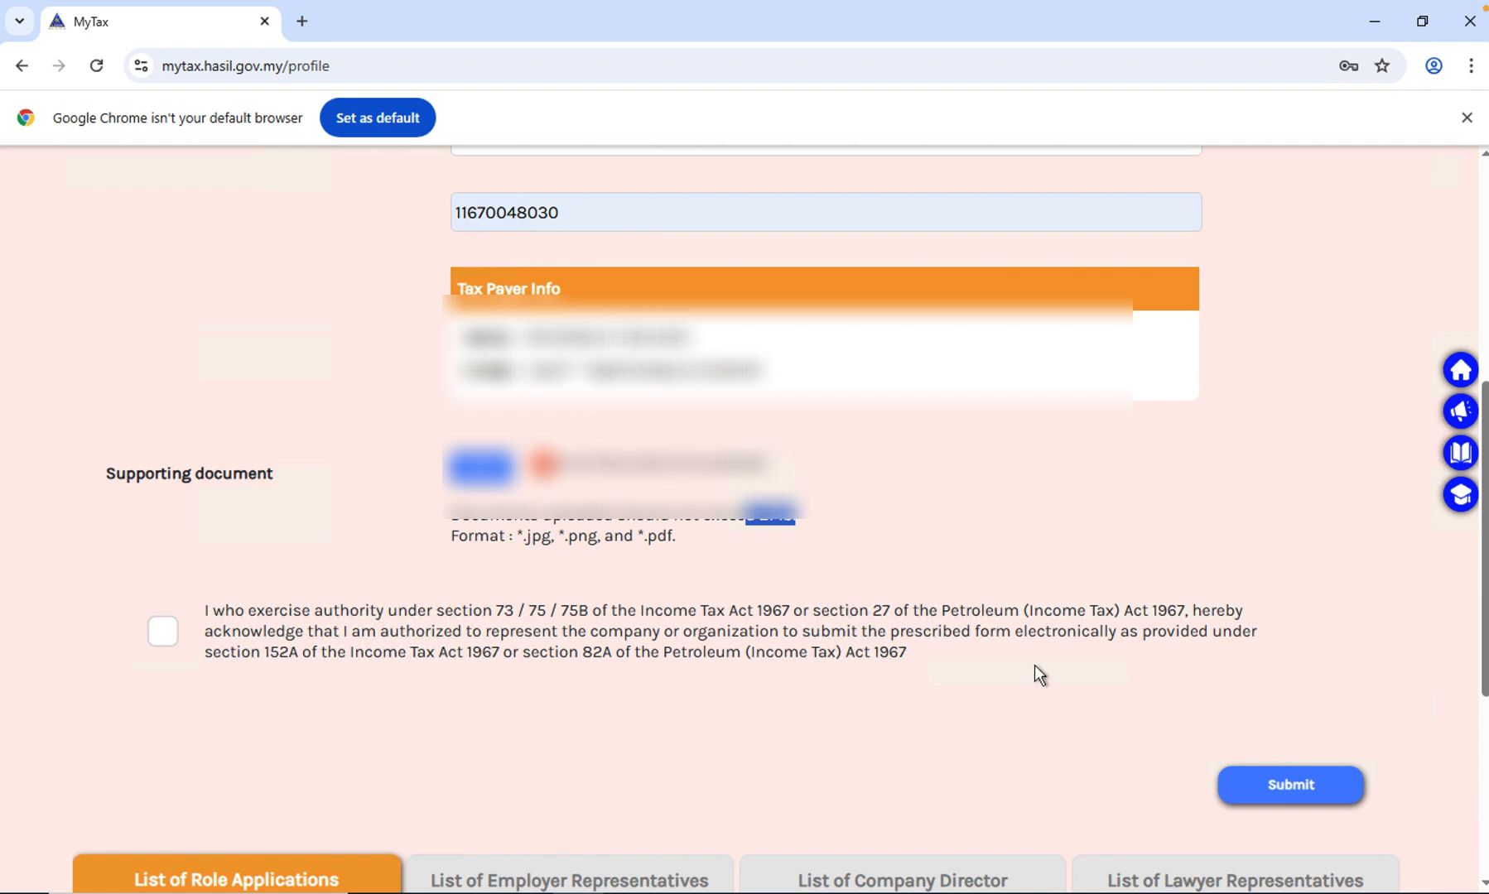
scroll(1032, 665, "up", 5)
scroll(1033, 665, "down", 6)
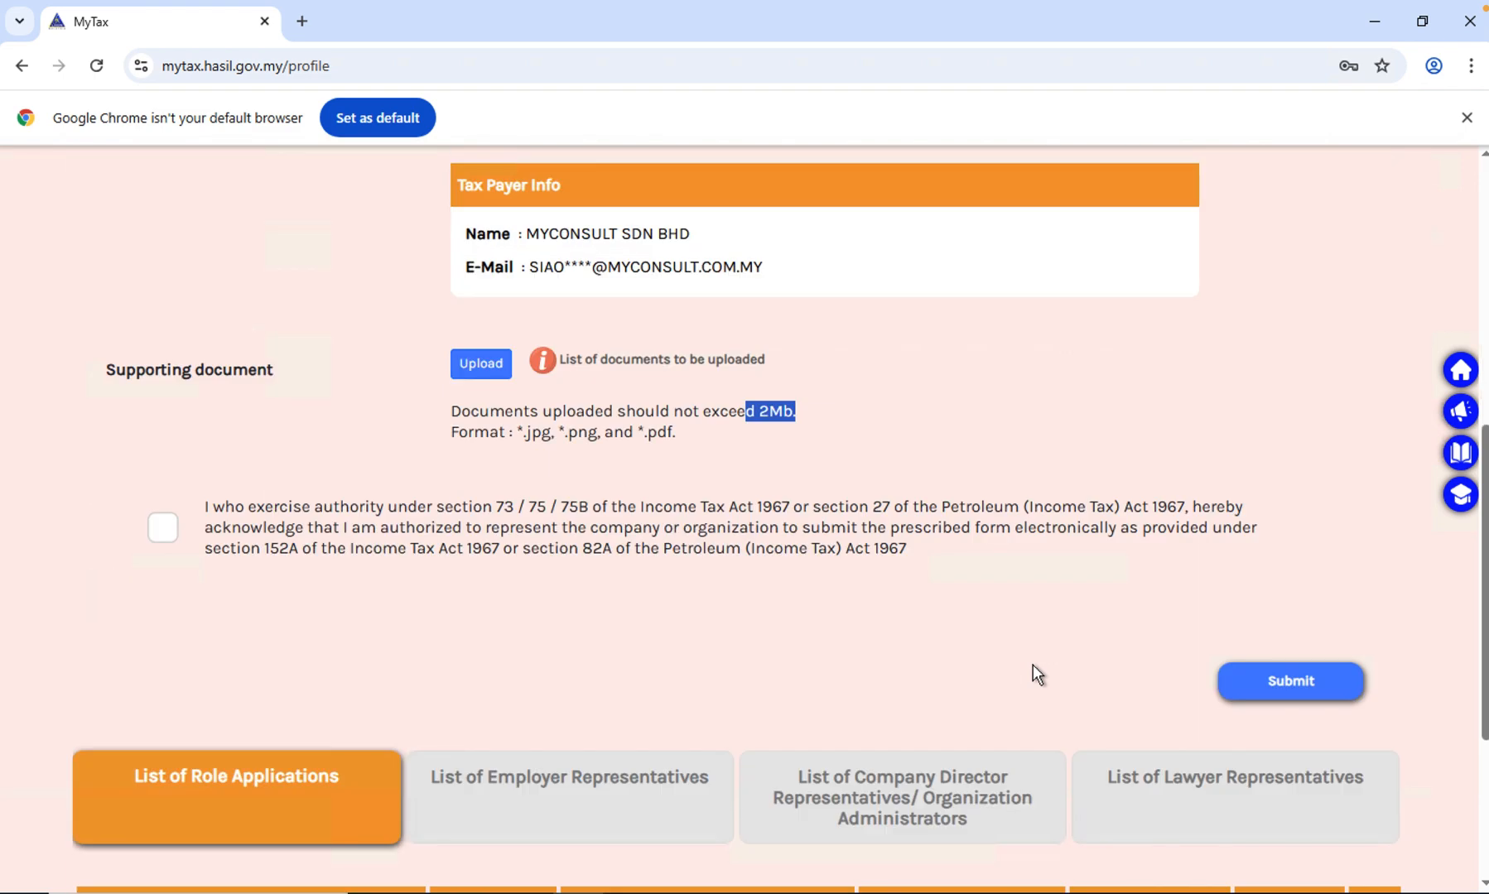
scroll(1033, 665, "down", 3)
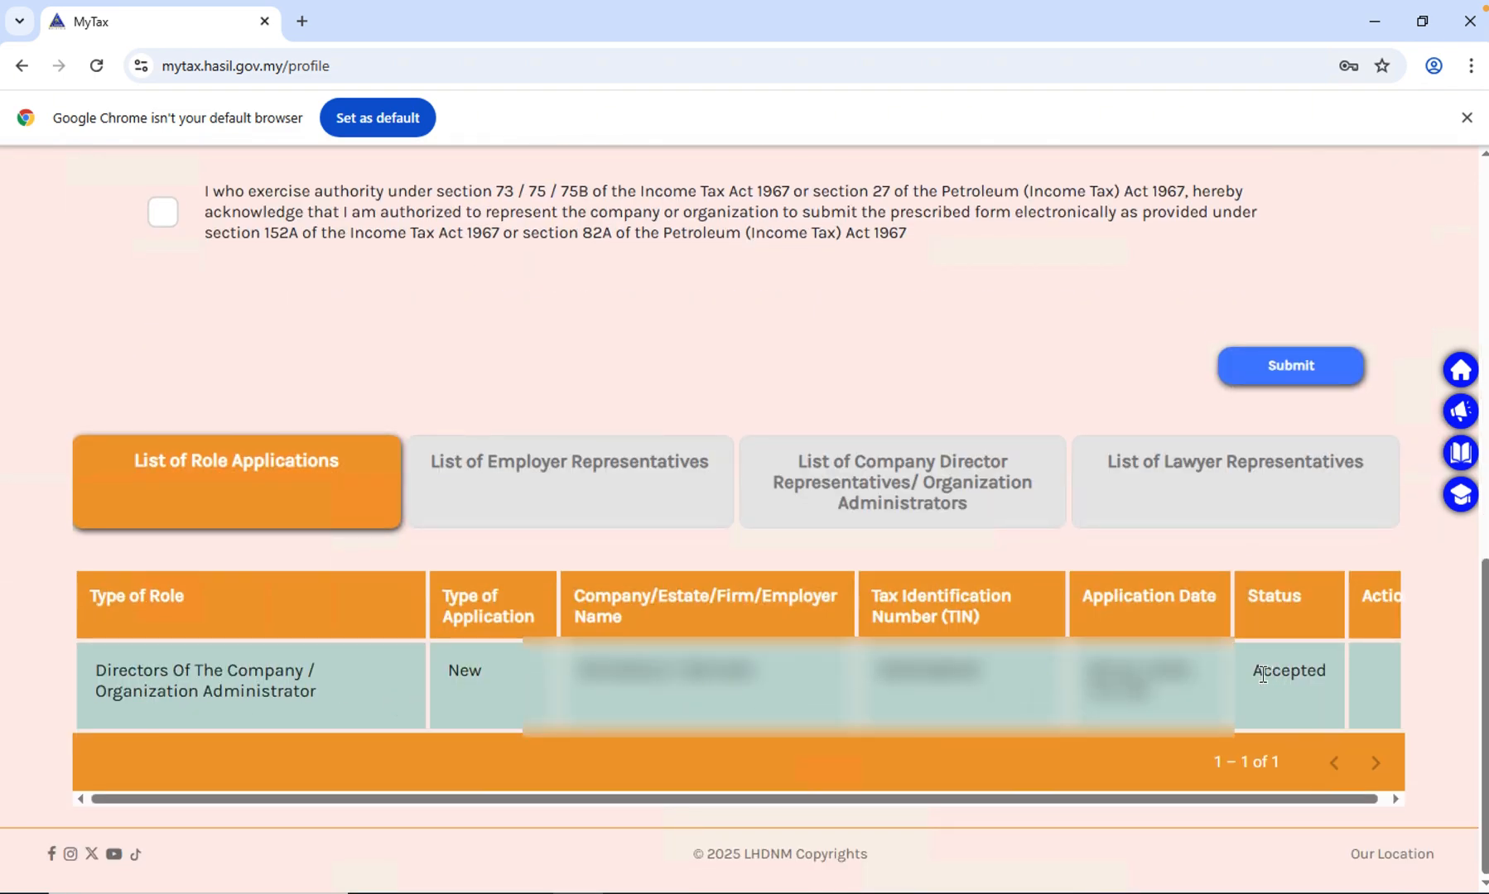
left_click_drag(1253, 672, 1326, 679)
scroll(1118, 611, "up", 10)
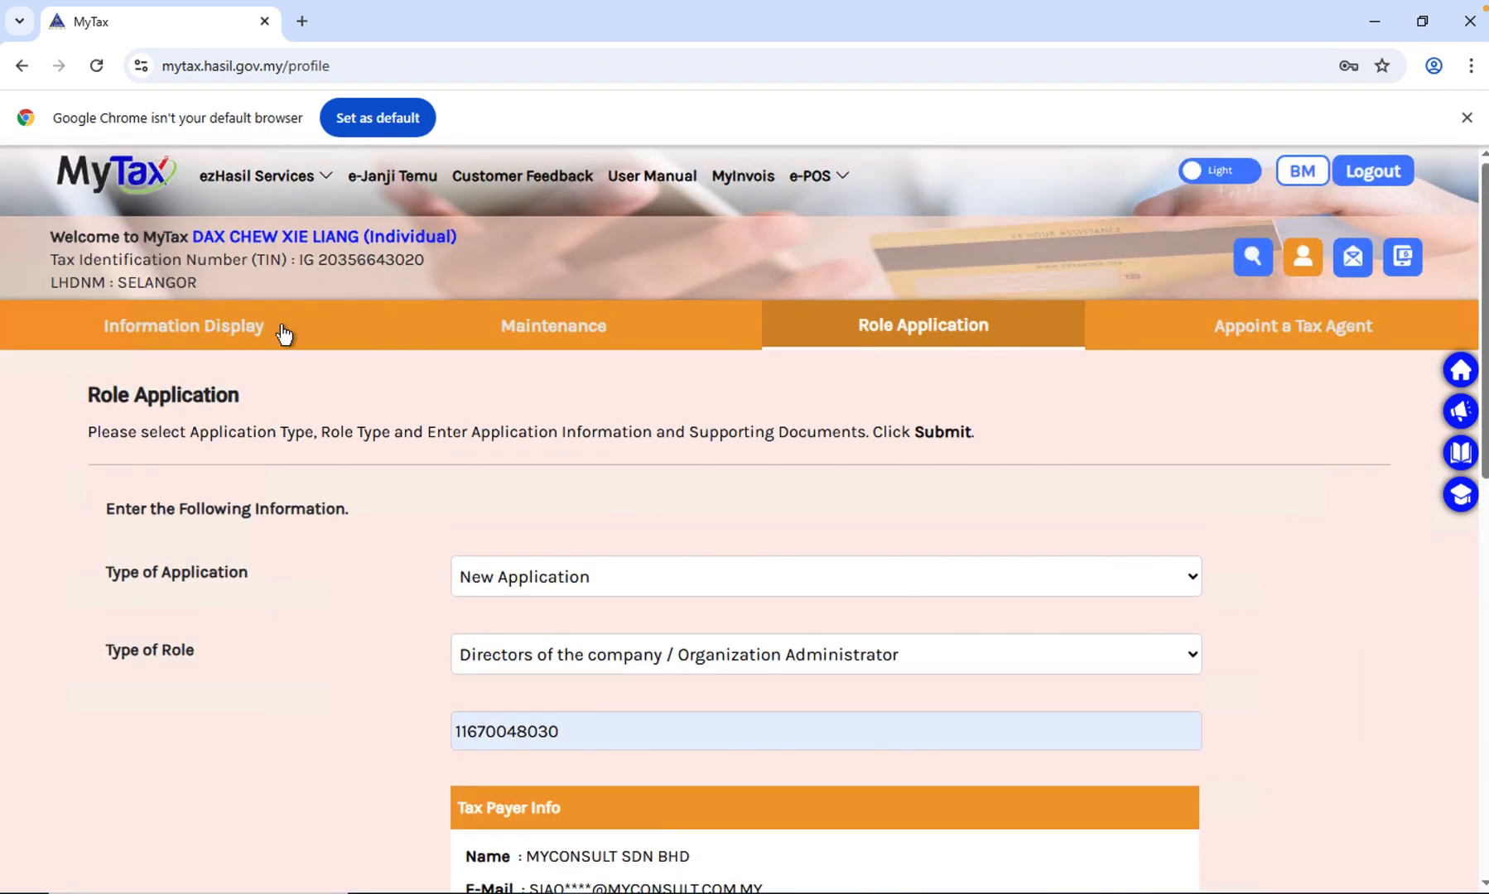
- Return to the MyTax dashboard and switch the role to Directors of the company / Organization Administrator for MYCONSULT SDN BHD
left_click(135, 195)
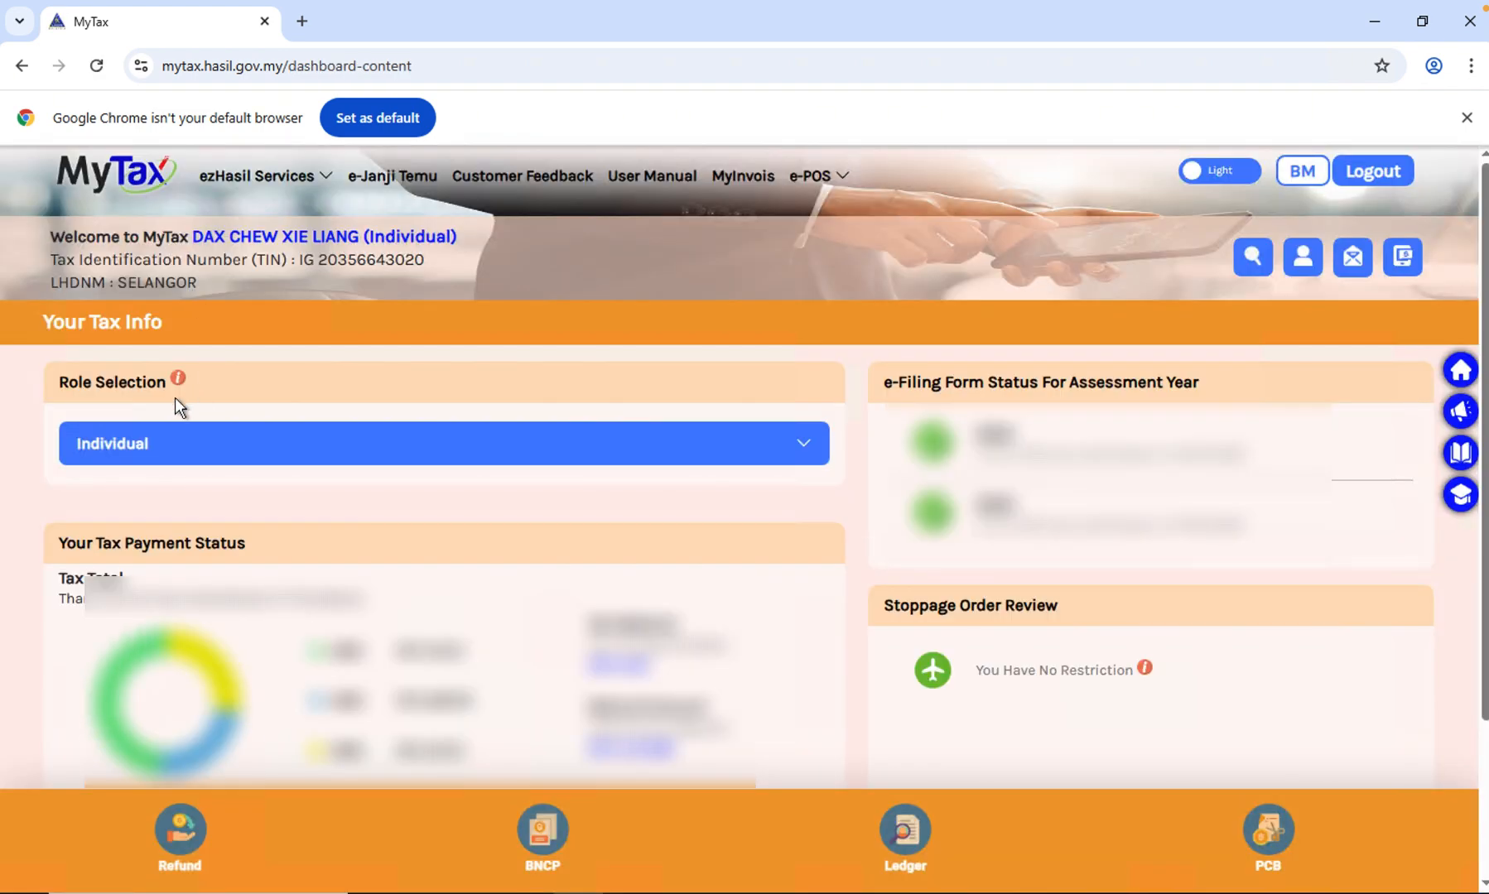
left_click(188, 453)
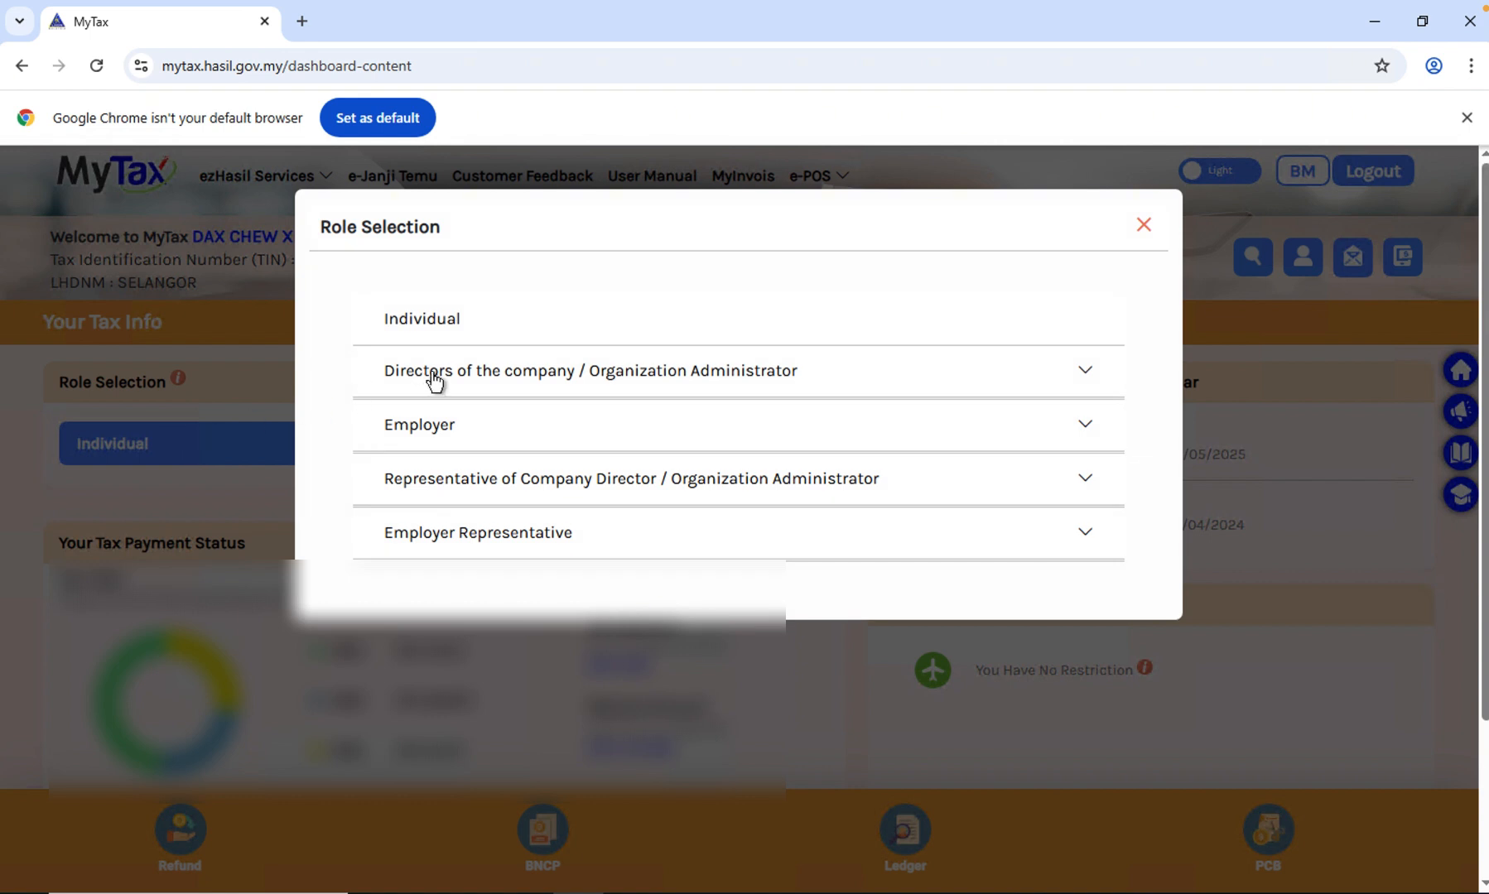
left_click(434, 382)
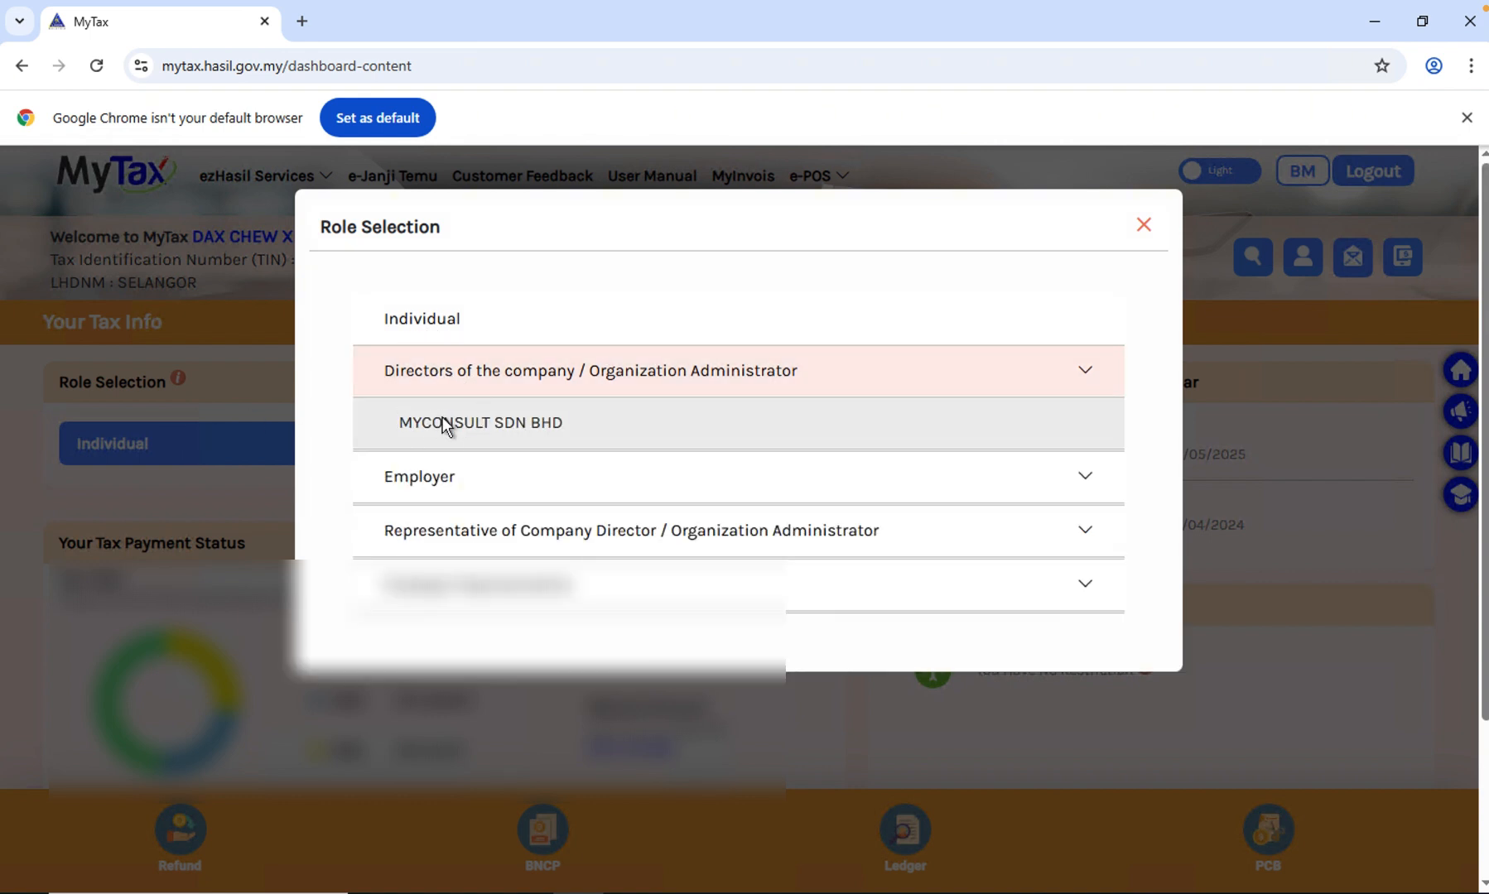
left_click(443, 418)
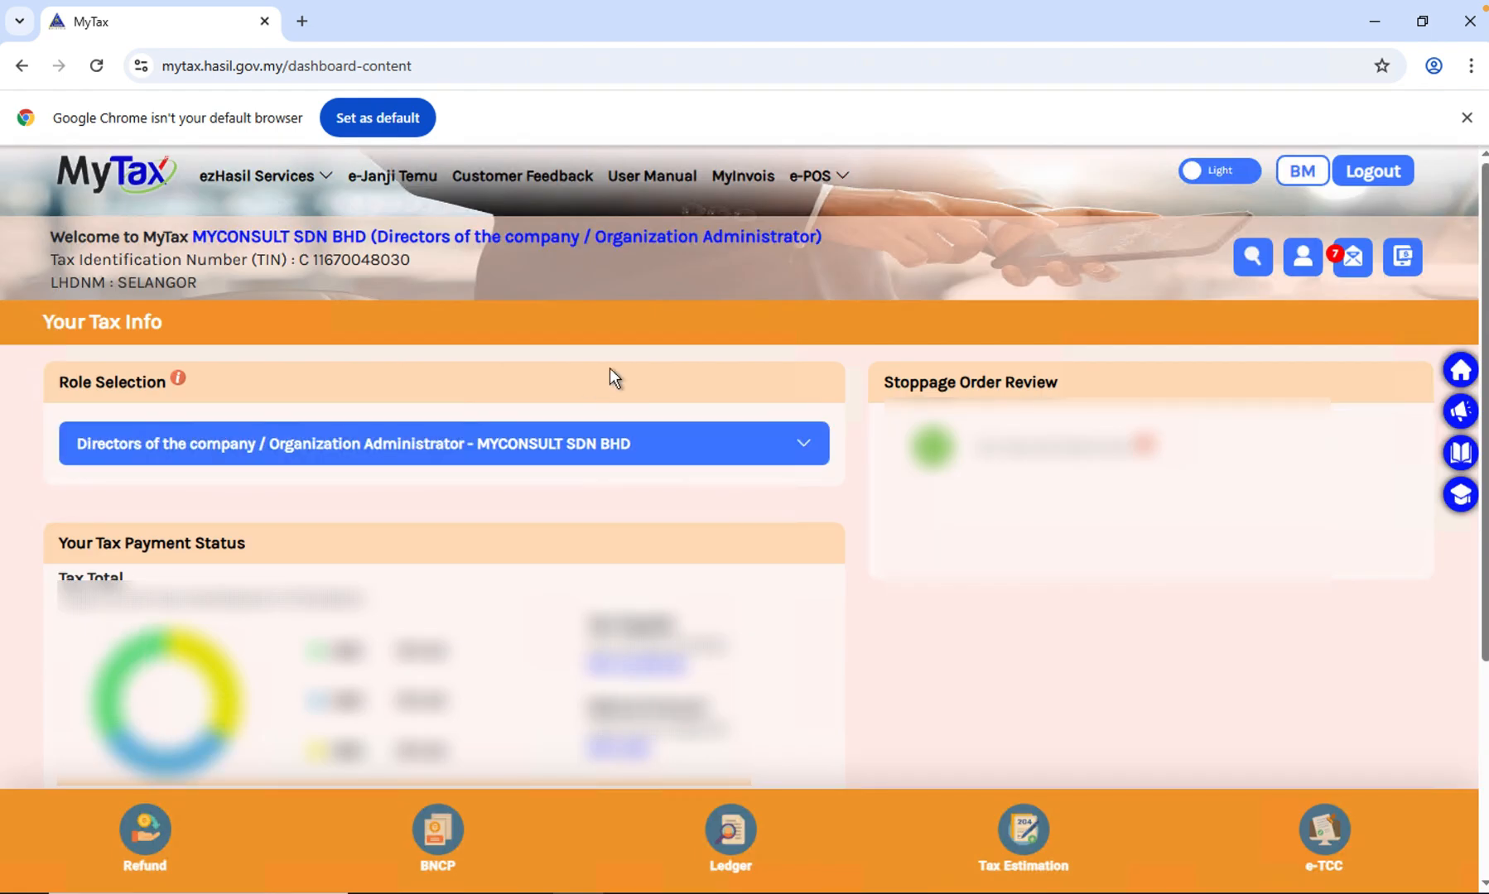
- Open the MyInvois Portal and view the taxpayer profile of MYCONSULT SDN BHD
left_click(743, 176)
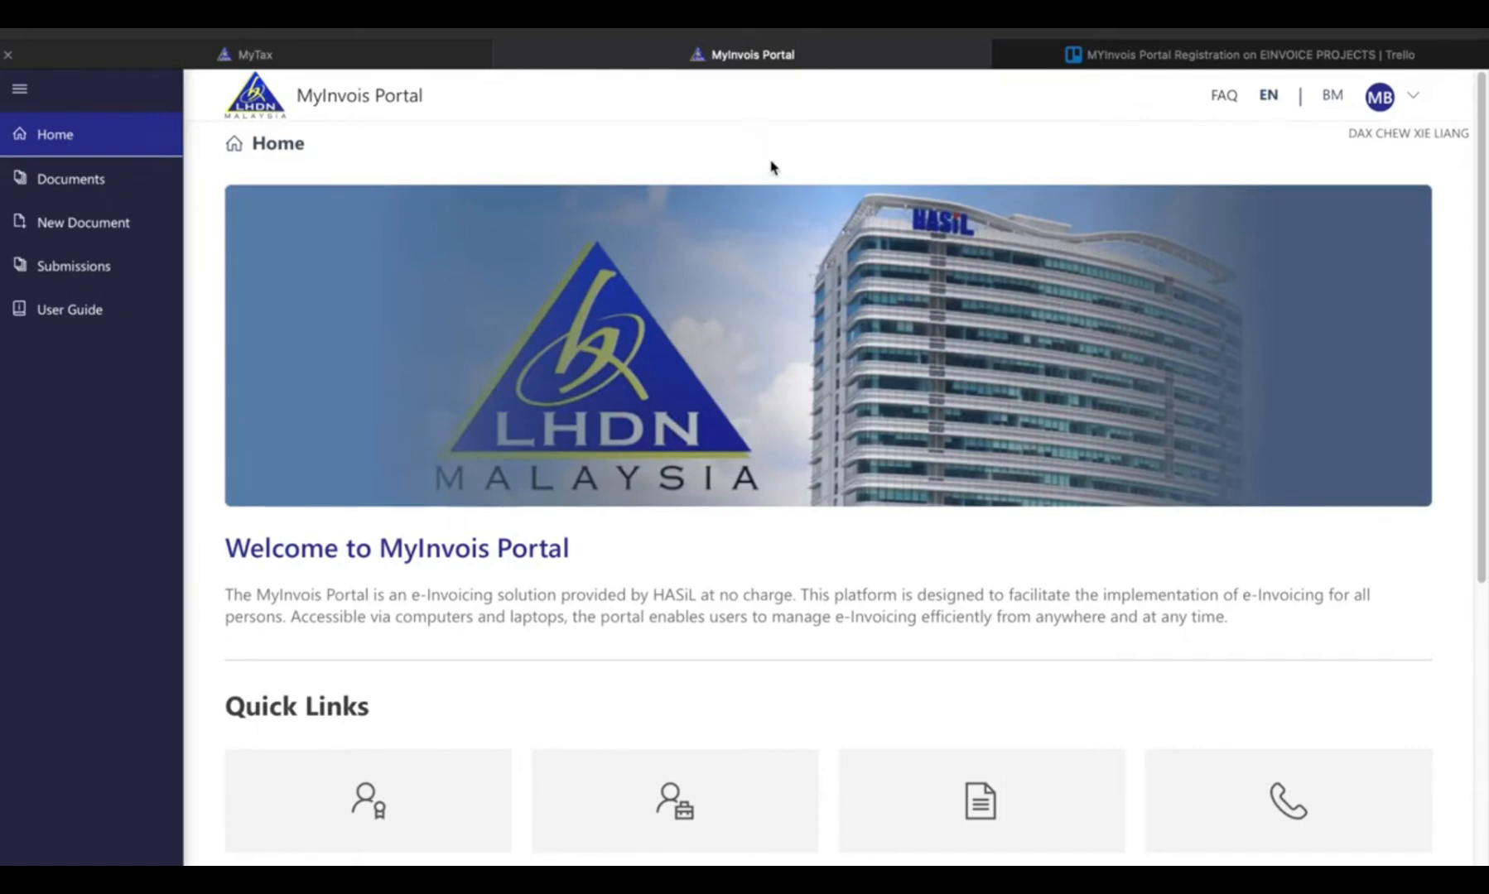
left_click(1417, 97)
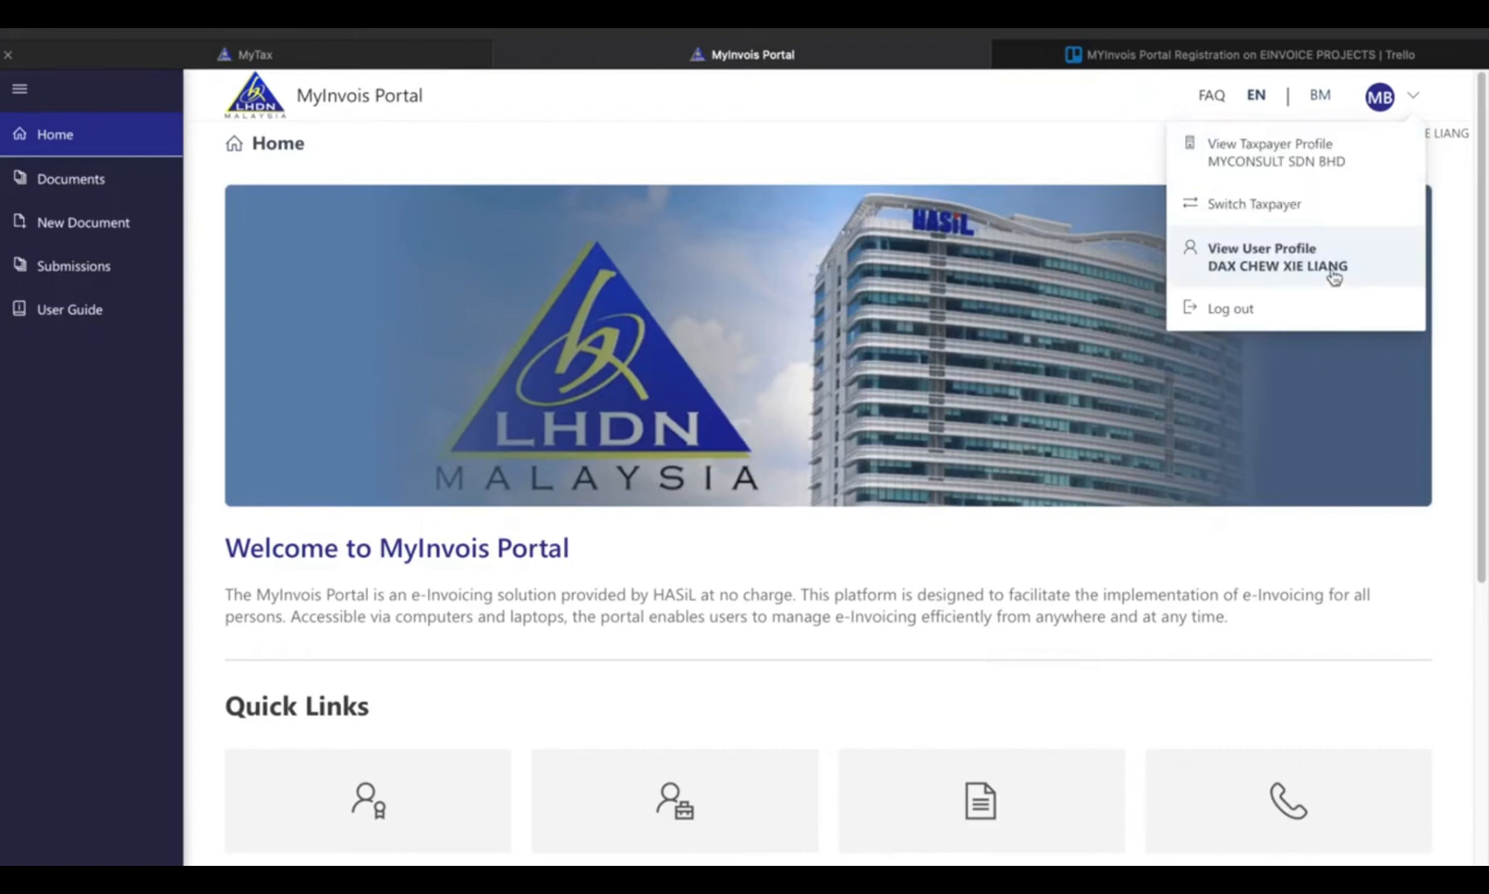
left_click(1328, 165)
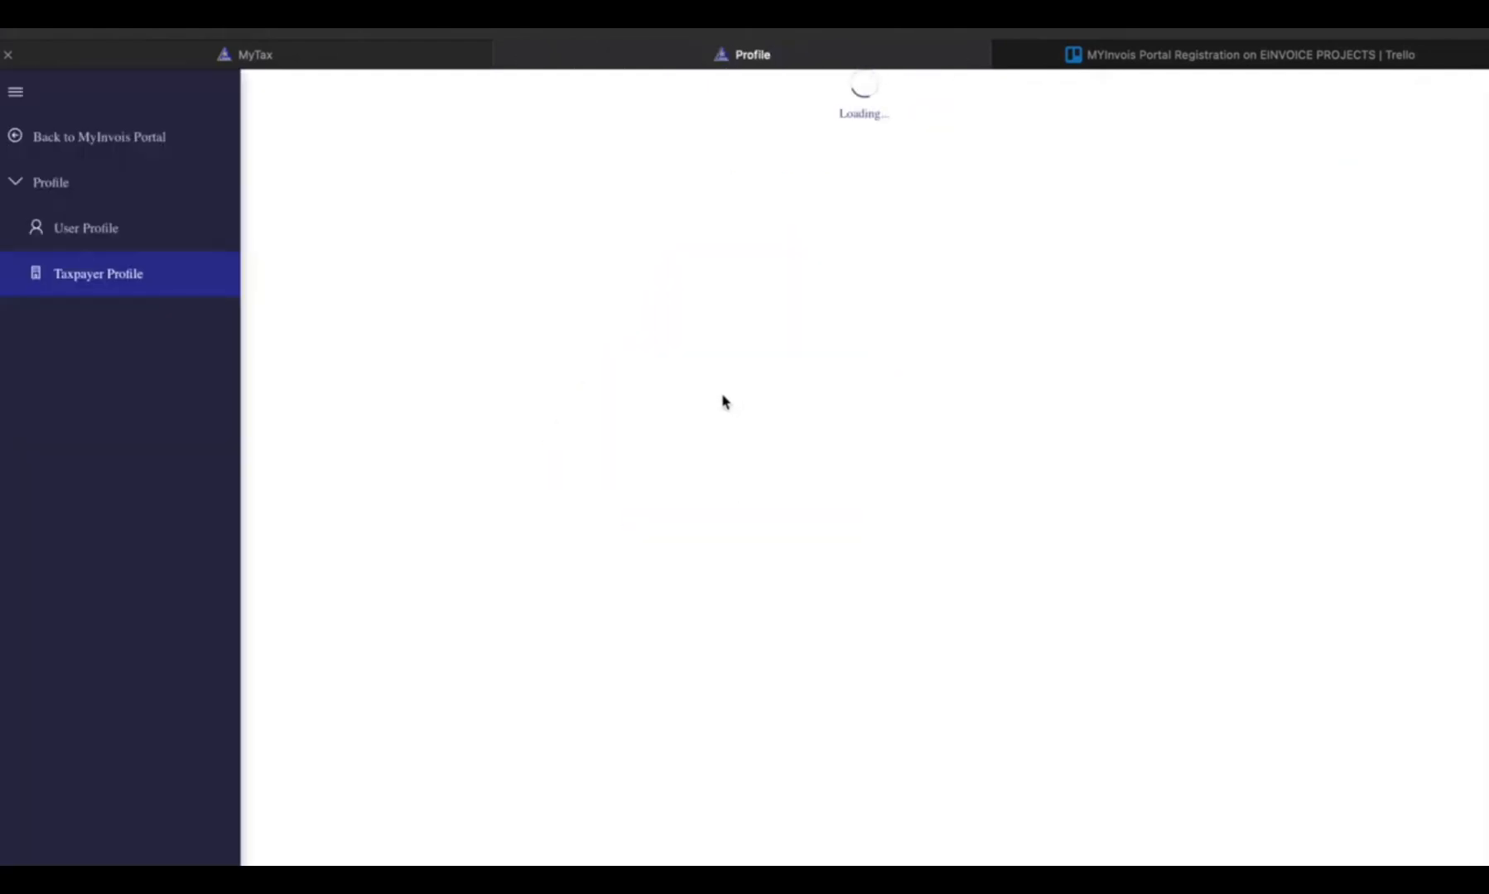
- Open the Add Intermediary form from the taxpayer profile's Representatives section
scroll(739, 420, "down", 8)
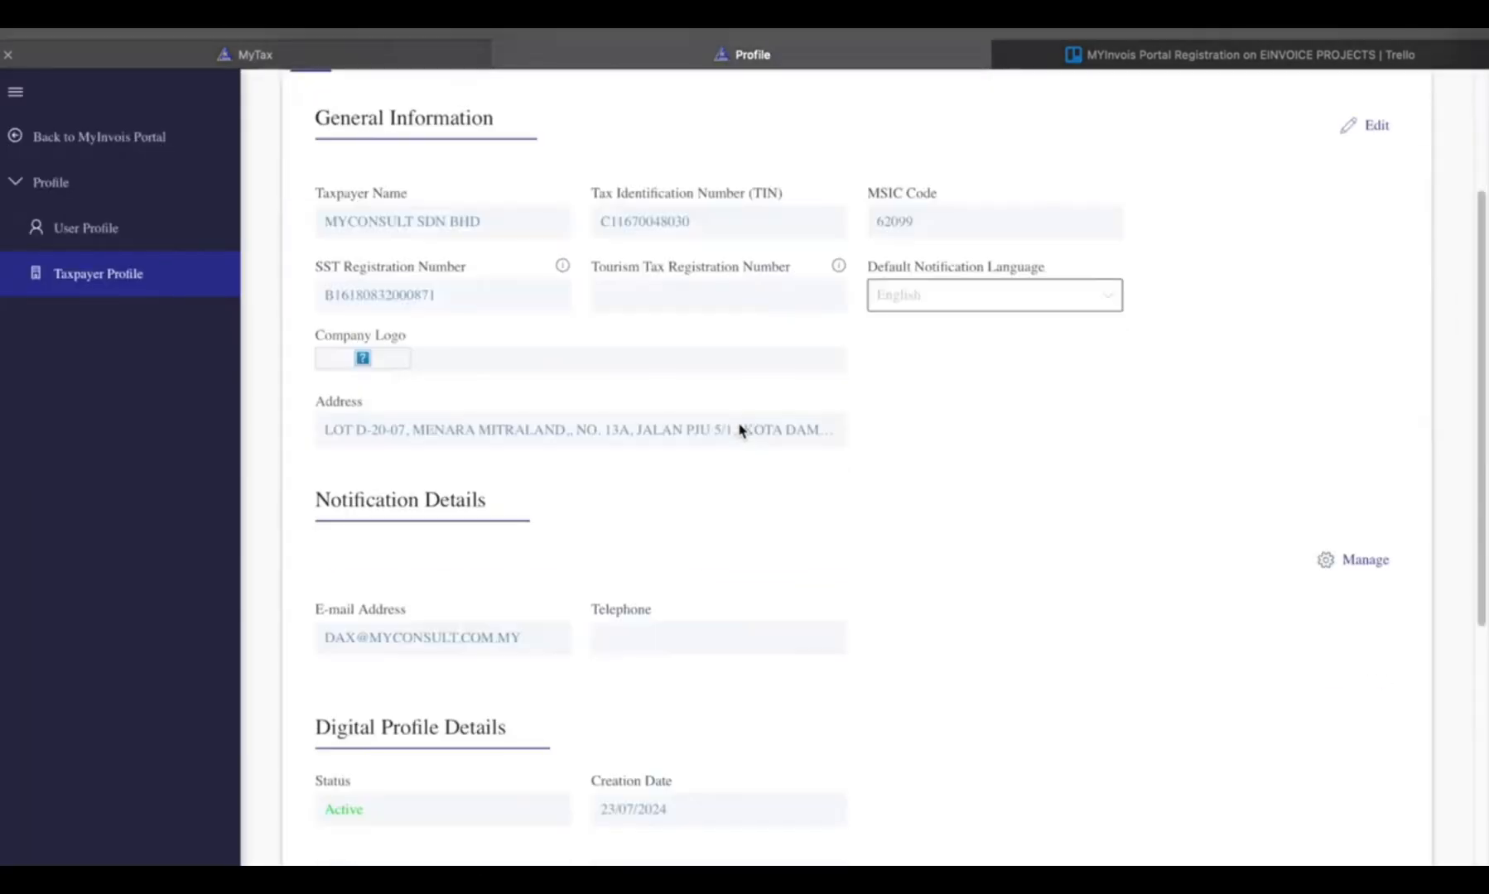
scroll(738, 429, "down", 1)
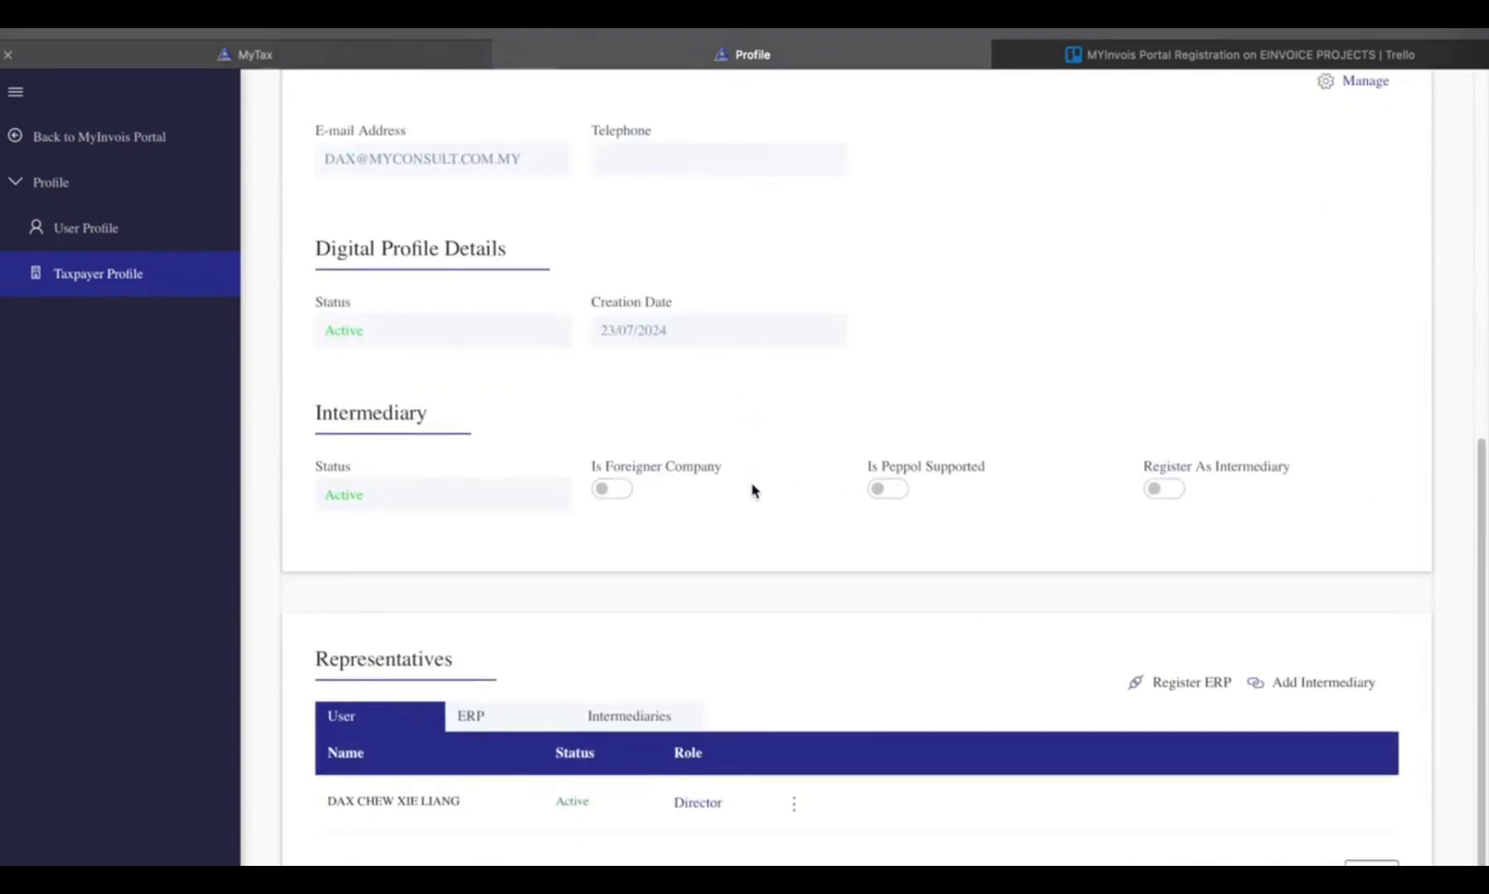
left_click(1284, 687)
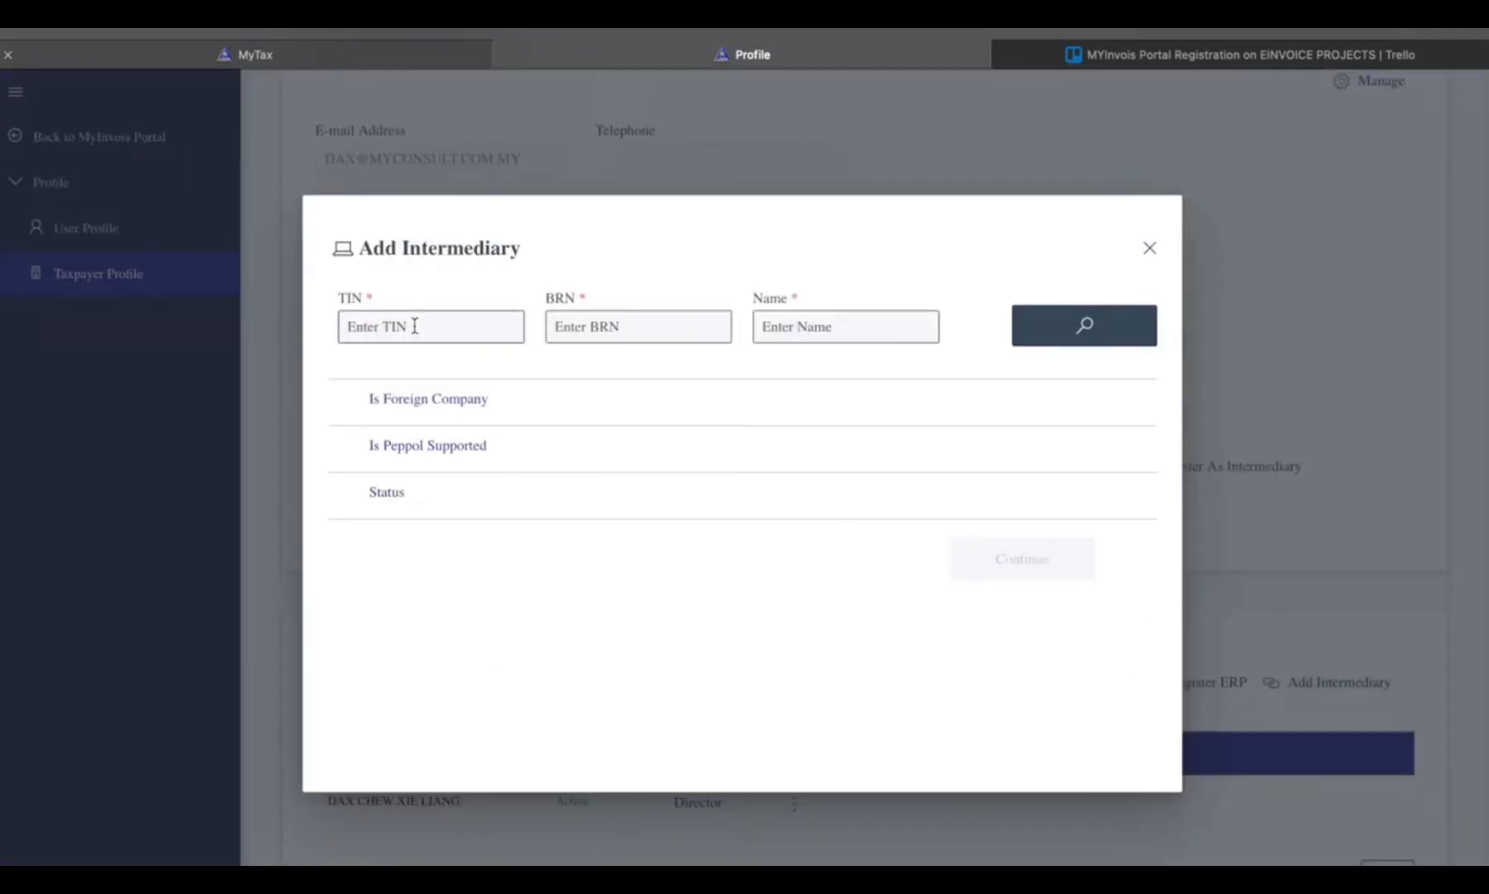
- Switch to Trello and copy AUTO COUNT SDN BHD's TIN from the MYInvois Portal Registration card's description
left_click(1207, 59)
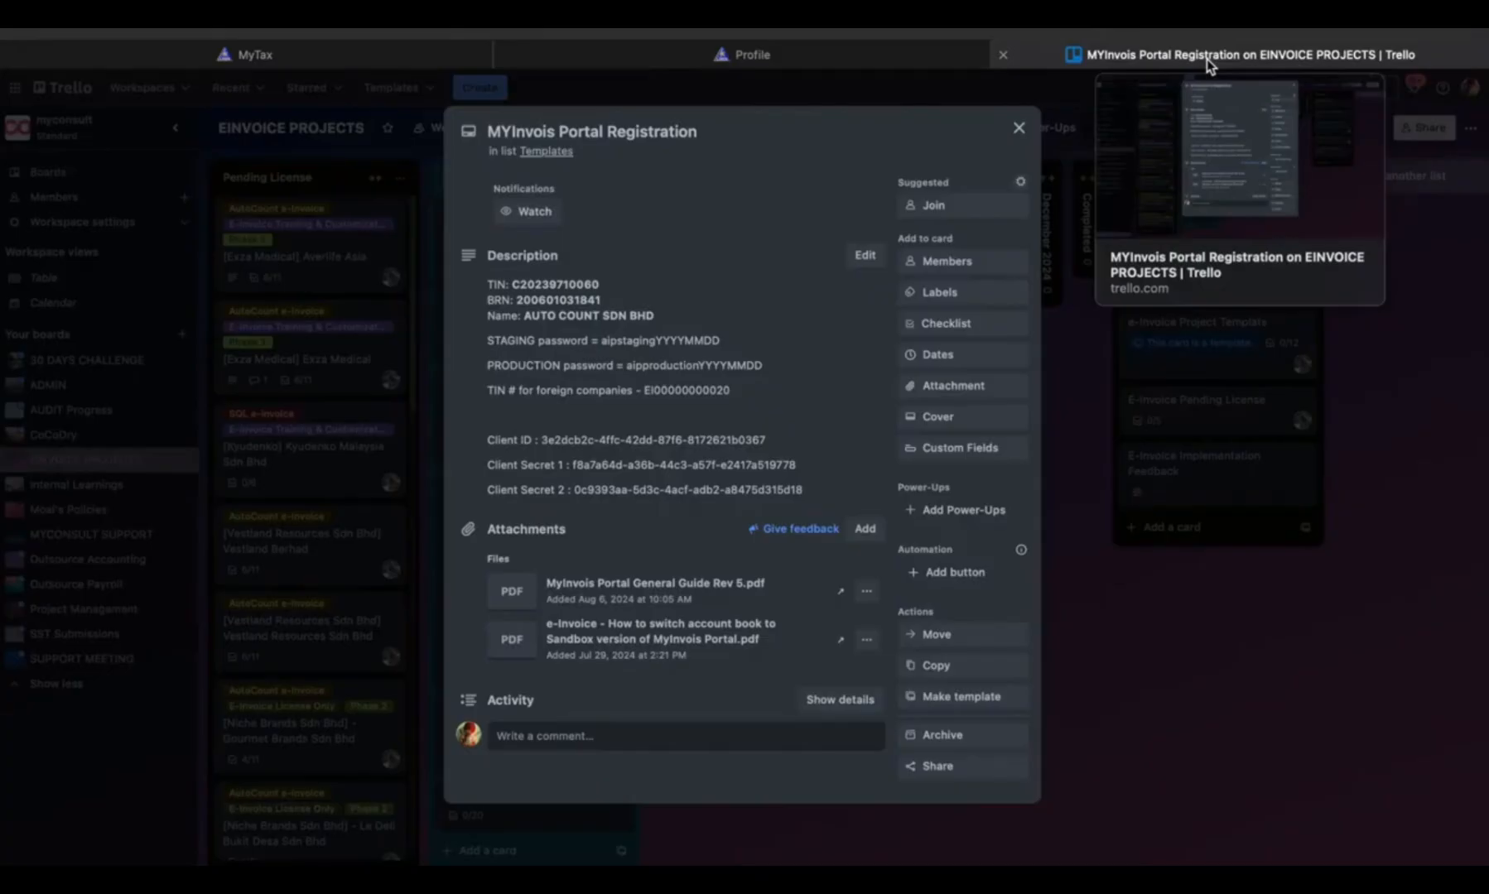
left_click(602, 461)
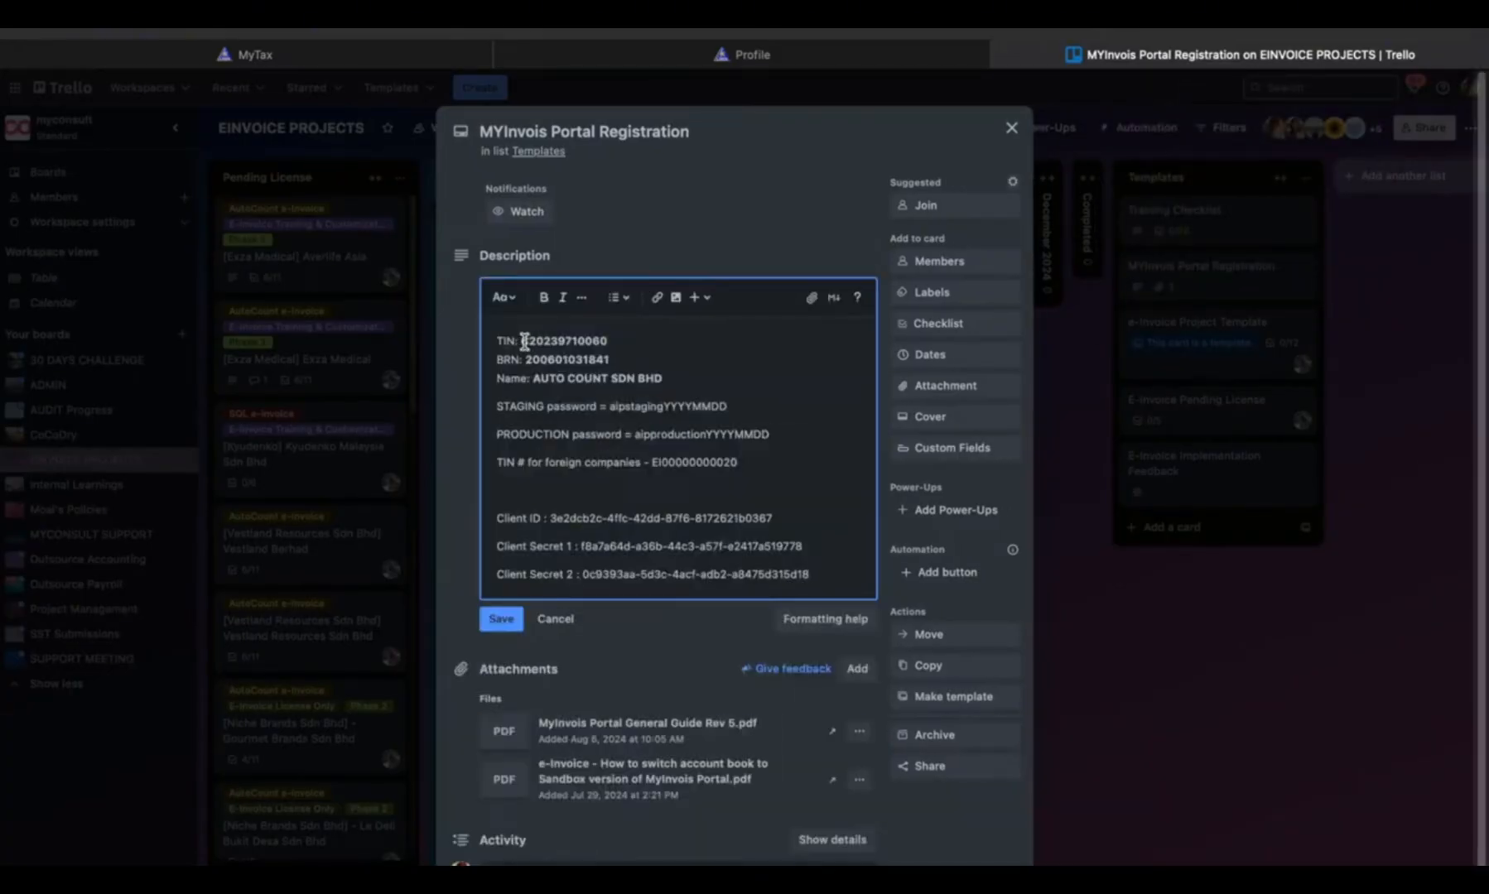
left_click(528, 341)
left_click_drag(528, 340, 596, 341)
right_click(599, 348)
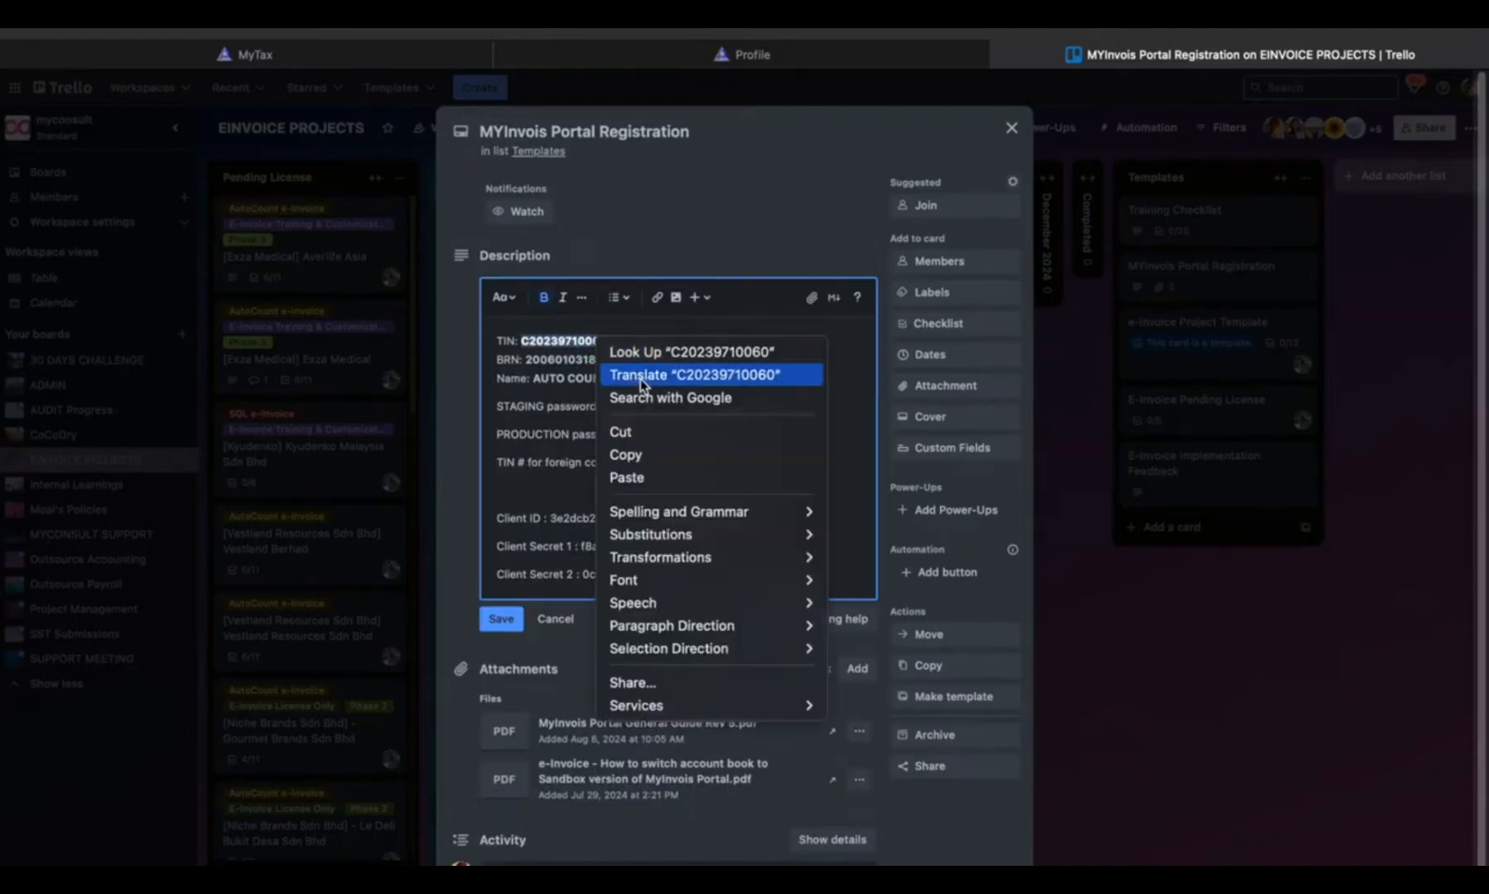
left_click(657, 456)
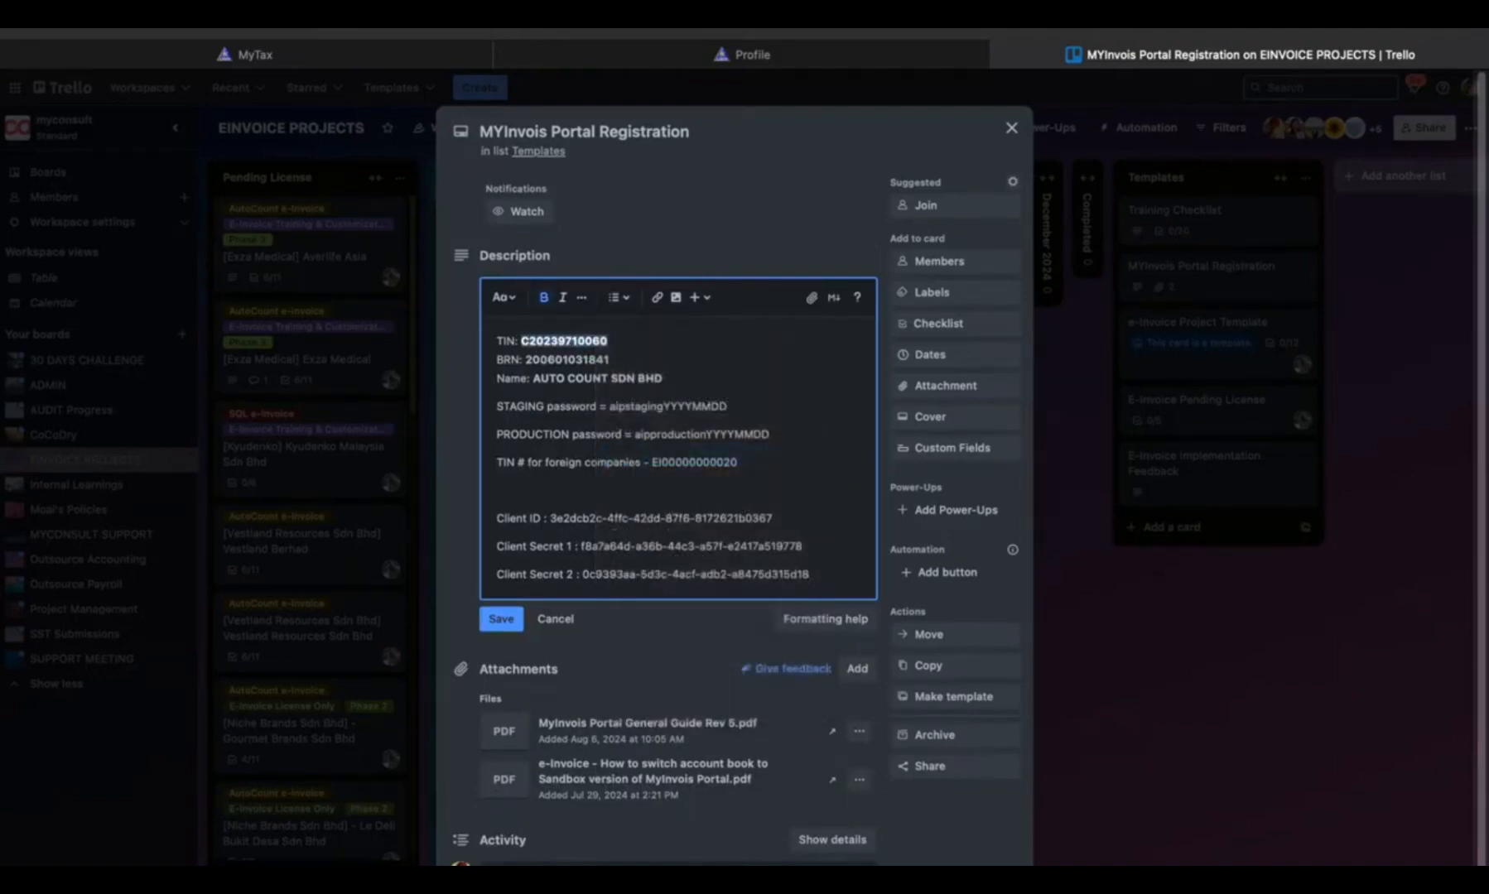
- Switch back to the MyInvois profile and paste the copied tax identification number as the intermediary's TIN
left_click(827, 56)
left_click(444, 325)
key("super+v")
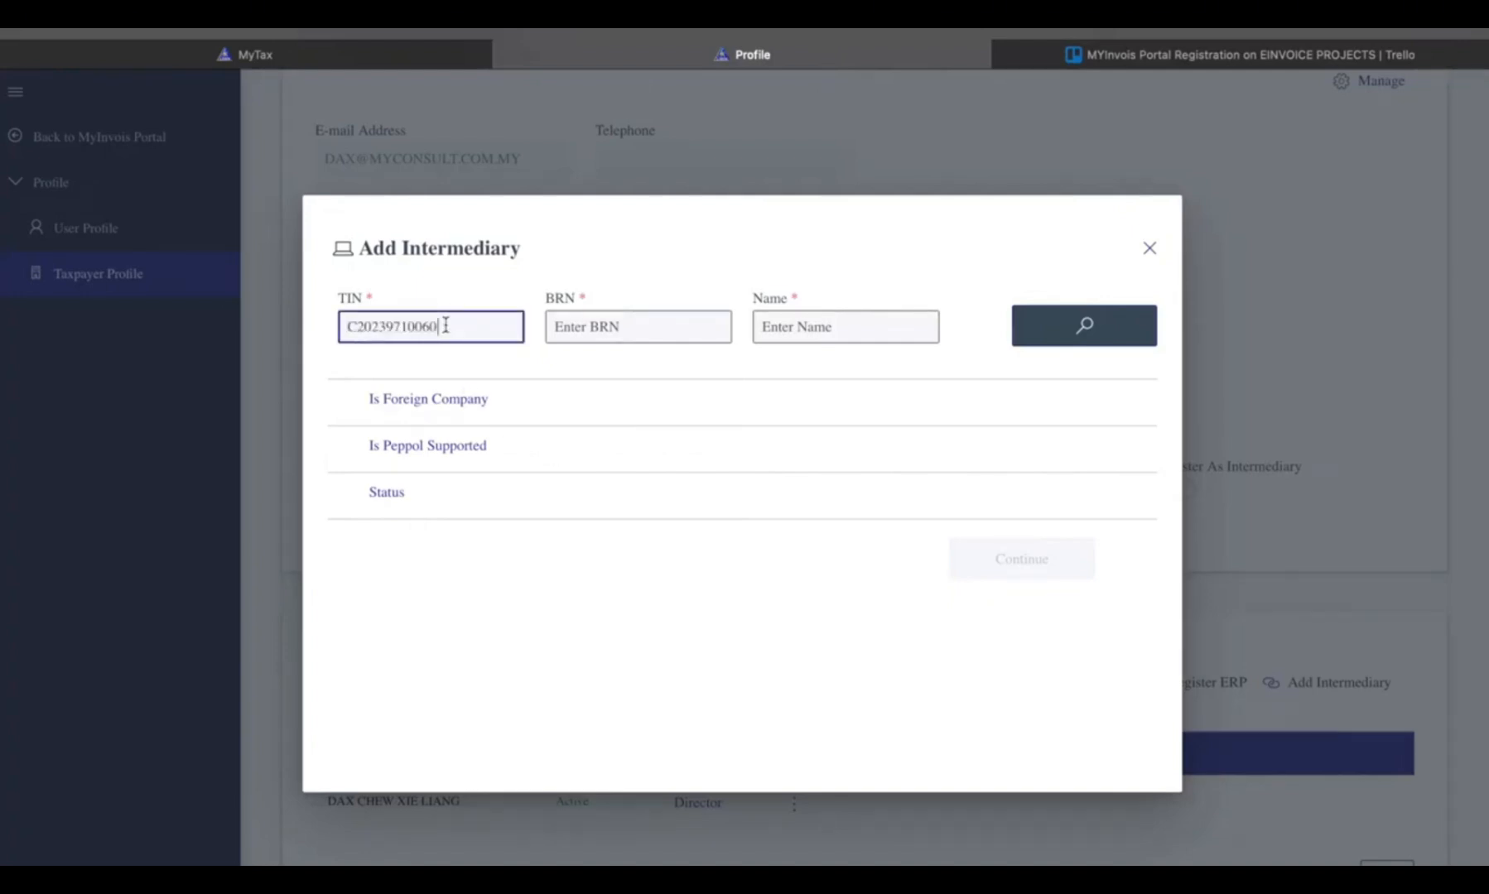
- Copy AUTO COUNT SDN BHD's business registration number from the Trello card and paste it as the intermediary's BRN in the MyInvois profile
left_click(1141, 54)
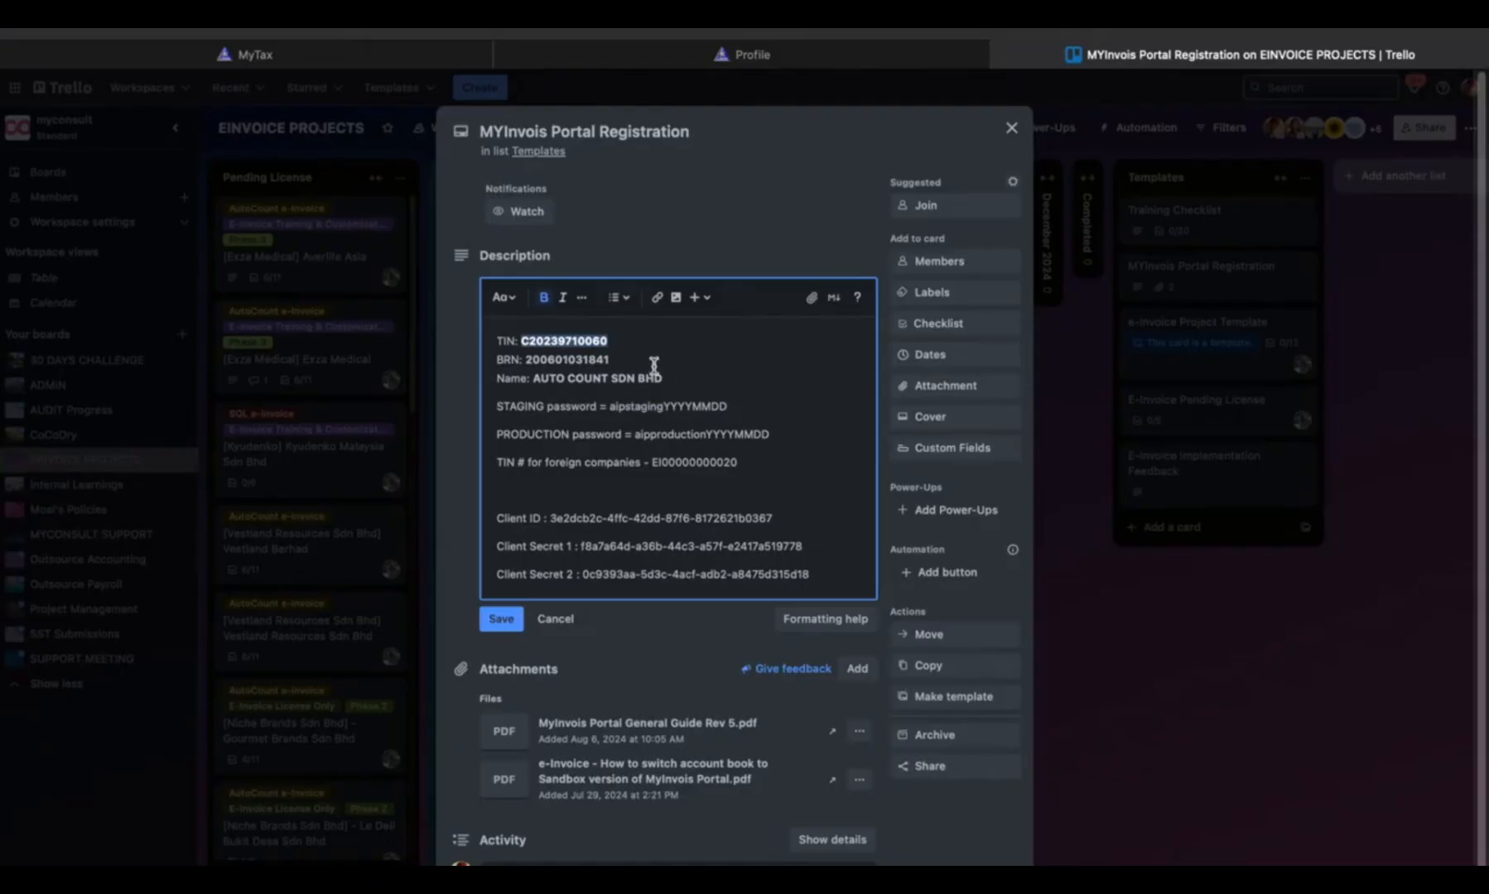
left_click_drag(613, 359, 524, 360)
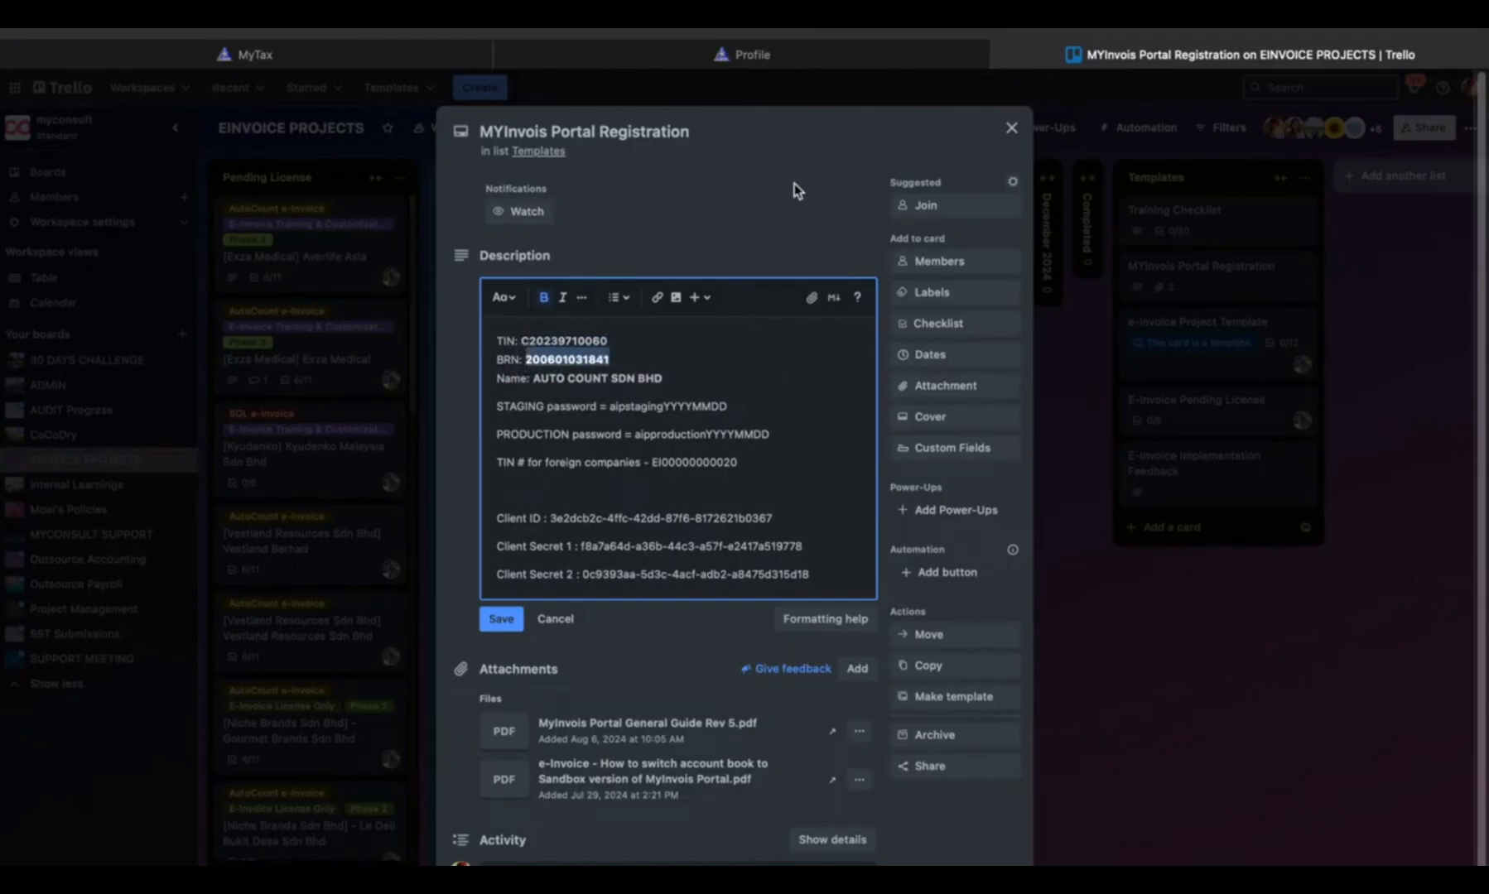
left_click(834, 57)
left_click(633, 332)
key("ctrl+v")
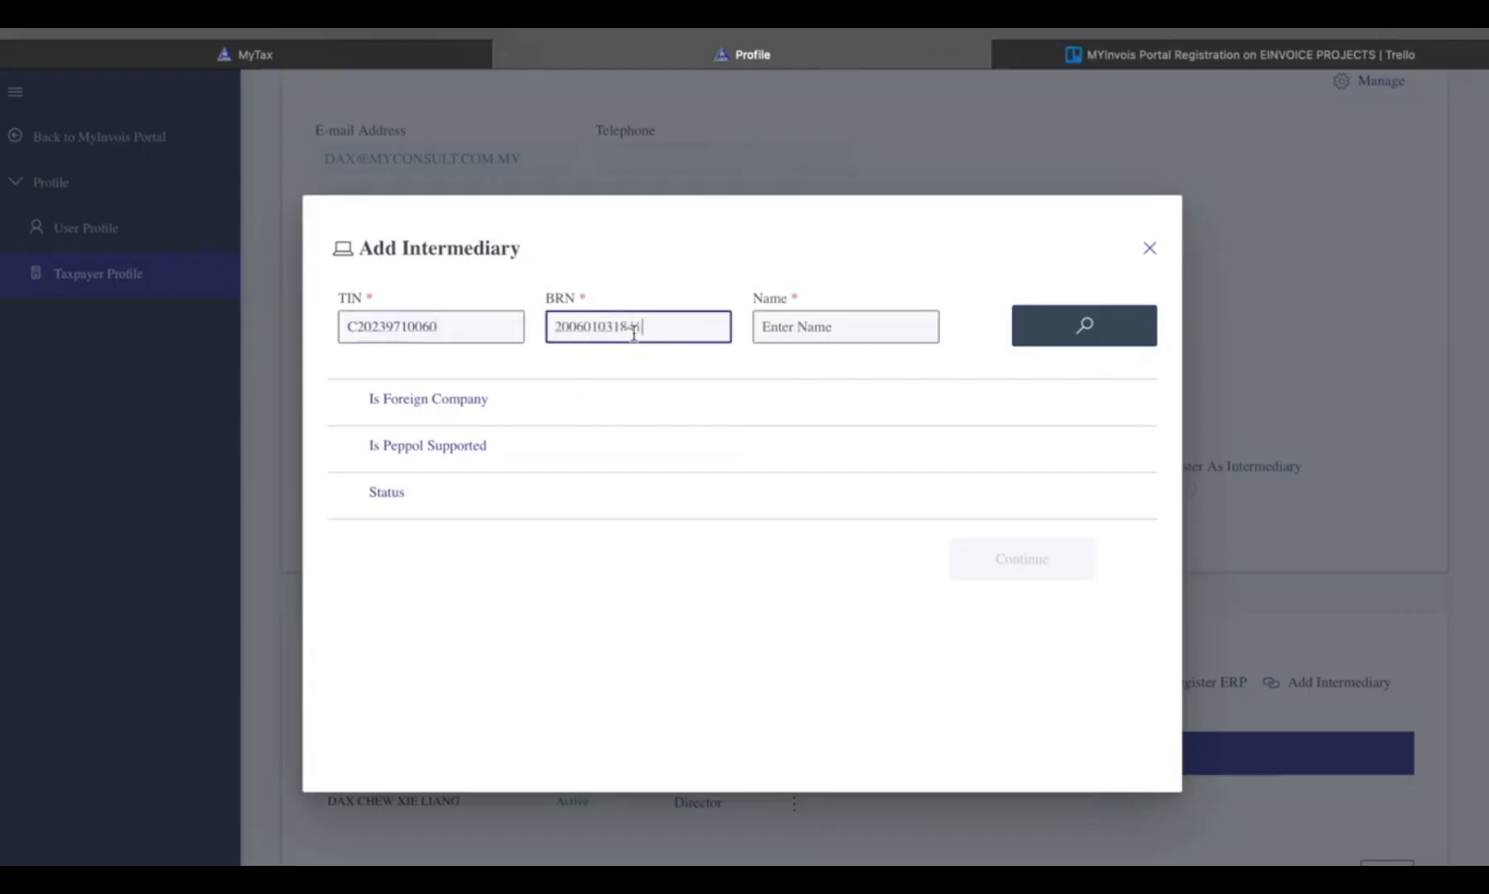
- Copy the name AUTO COUNT SDN BHD from the Trello card into the intermediary's Name in the MyInvois profile and search for the company
left_click(1117, 49)
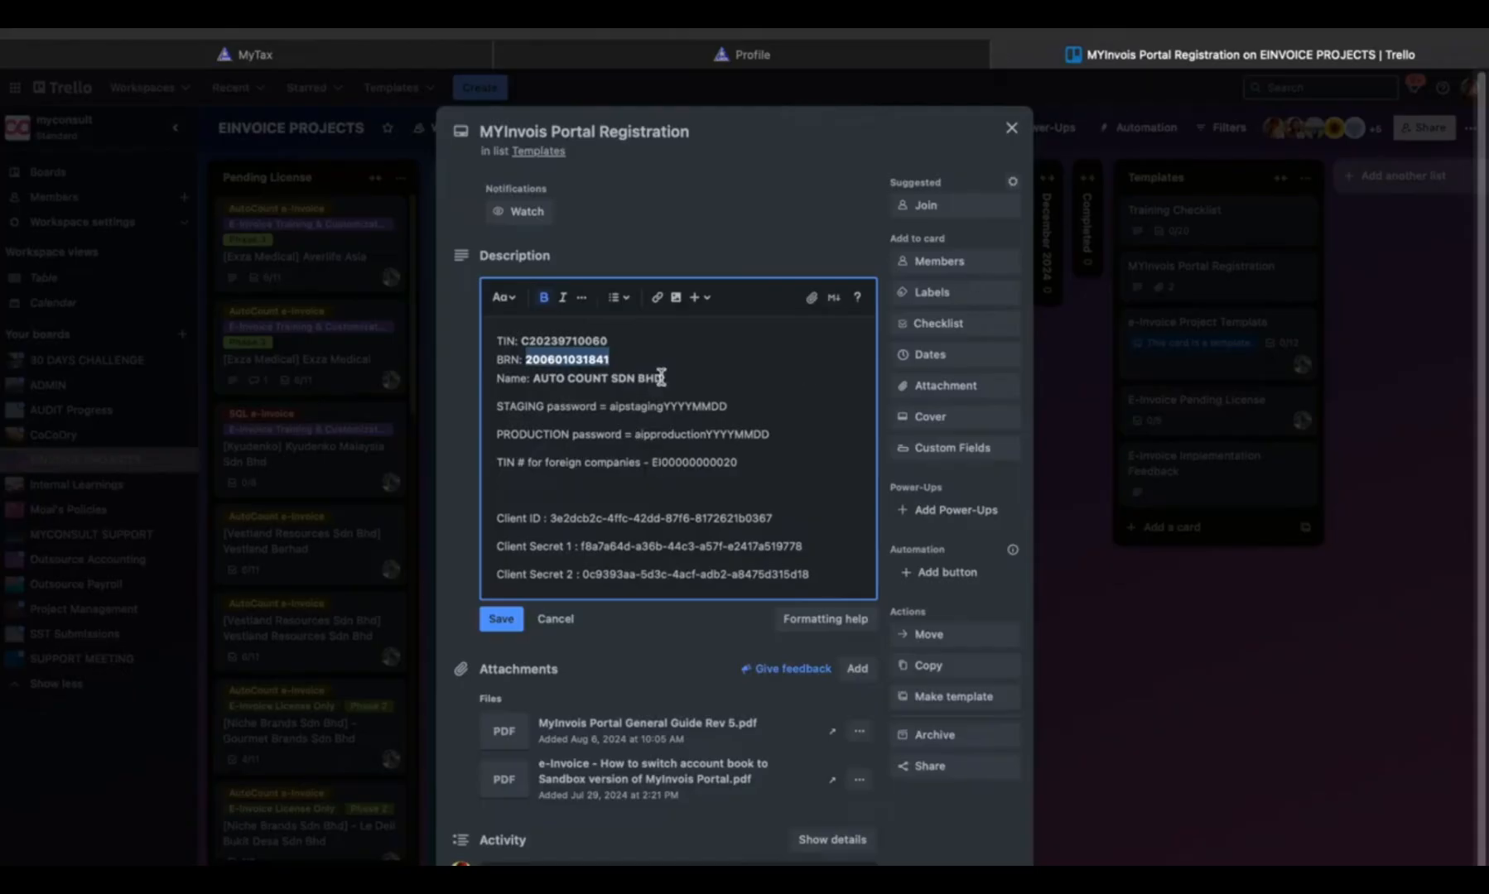
left_click_drag(665, 379, 536, 379)
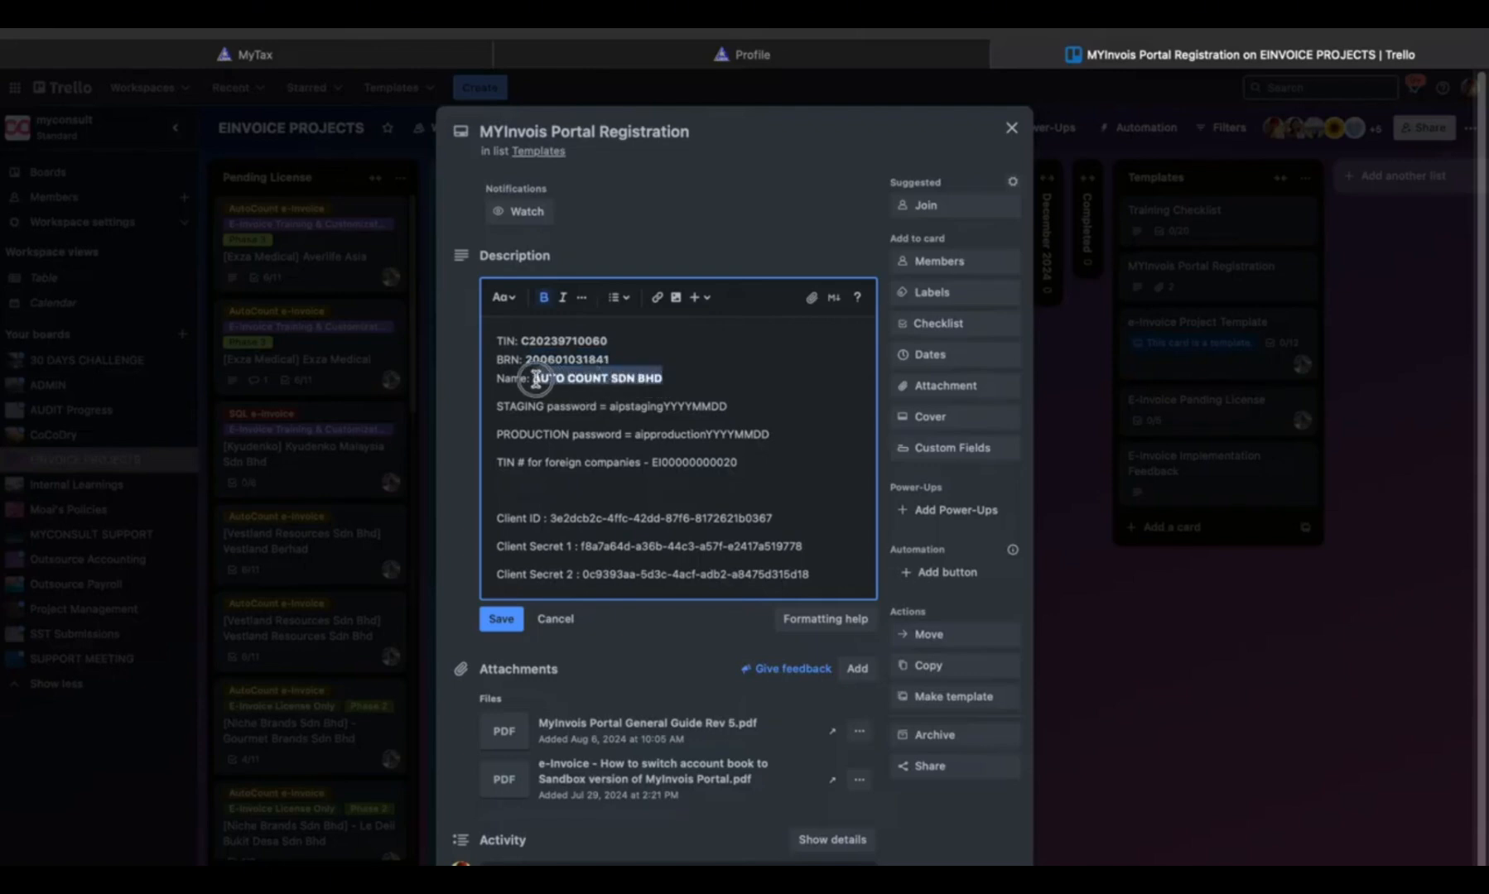
left_click(820, 55)
left_click(804, 326)
key("ctrl+v")
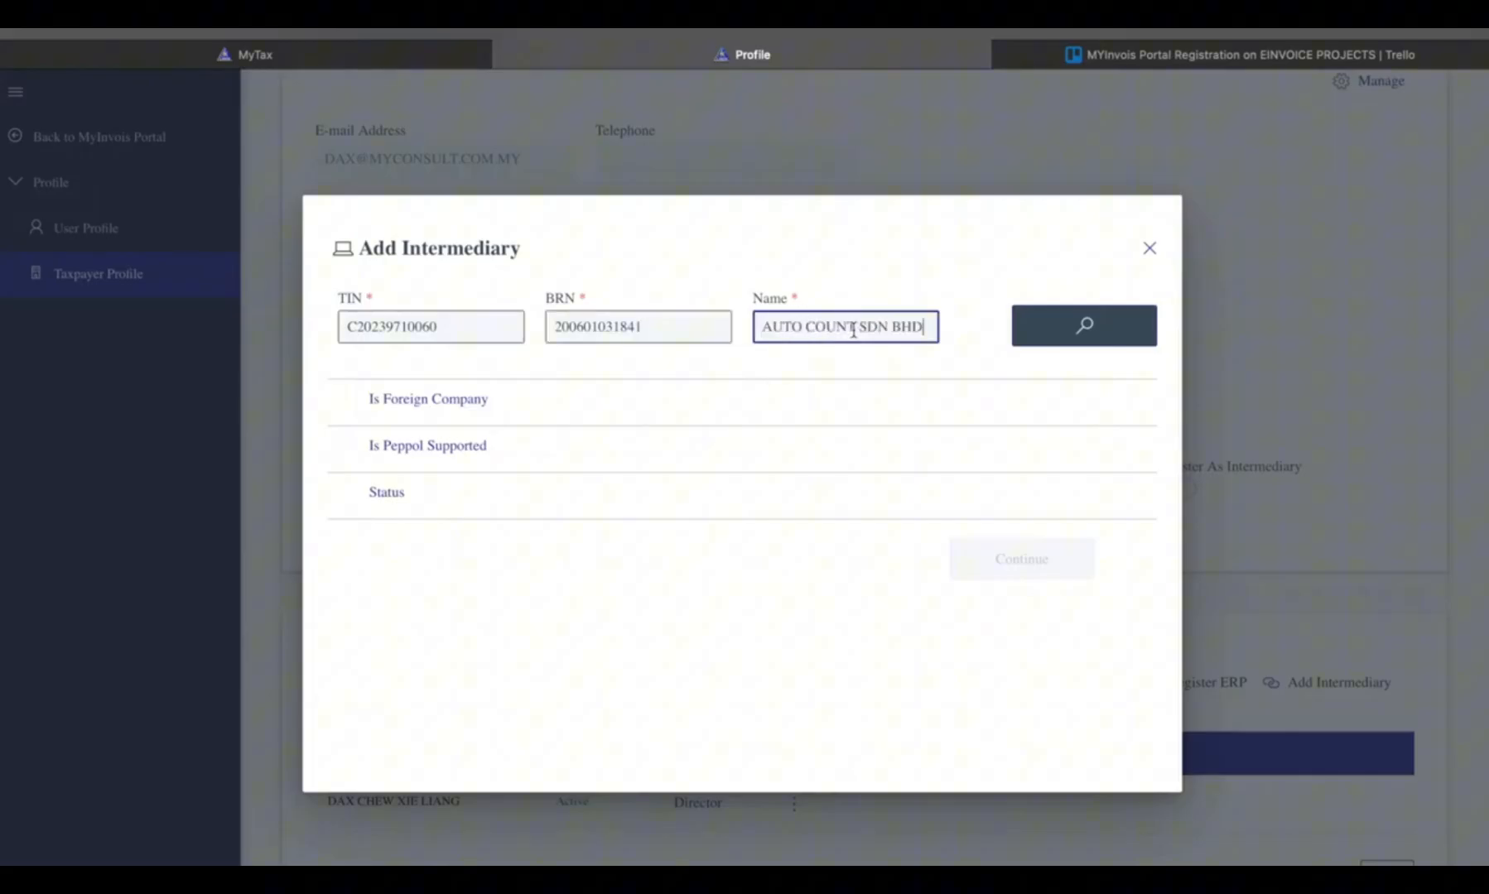
left_click(1108, 342)
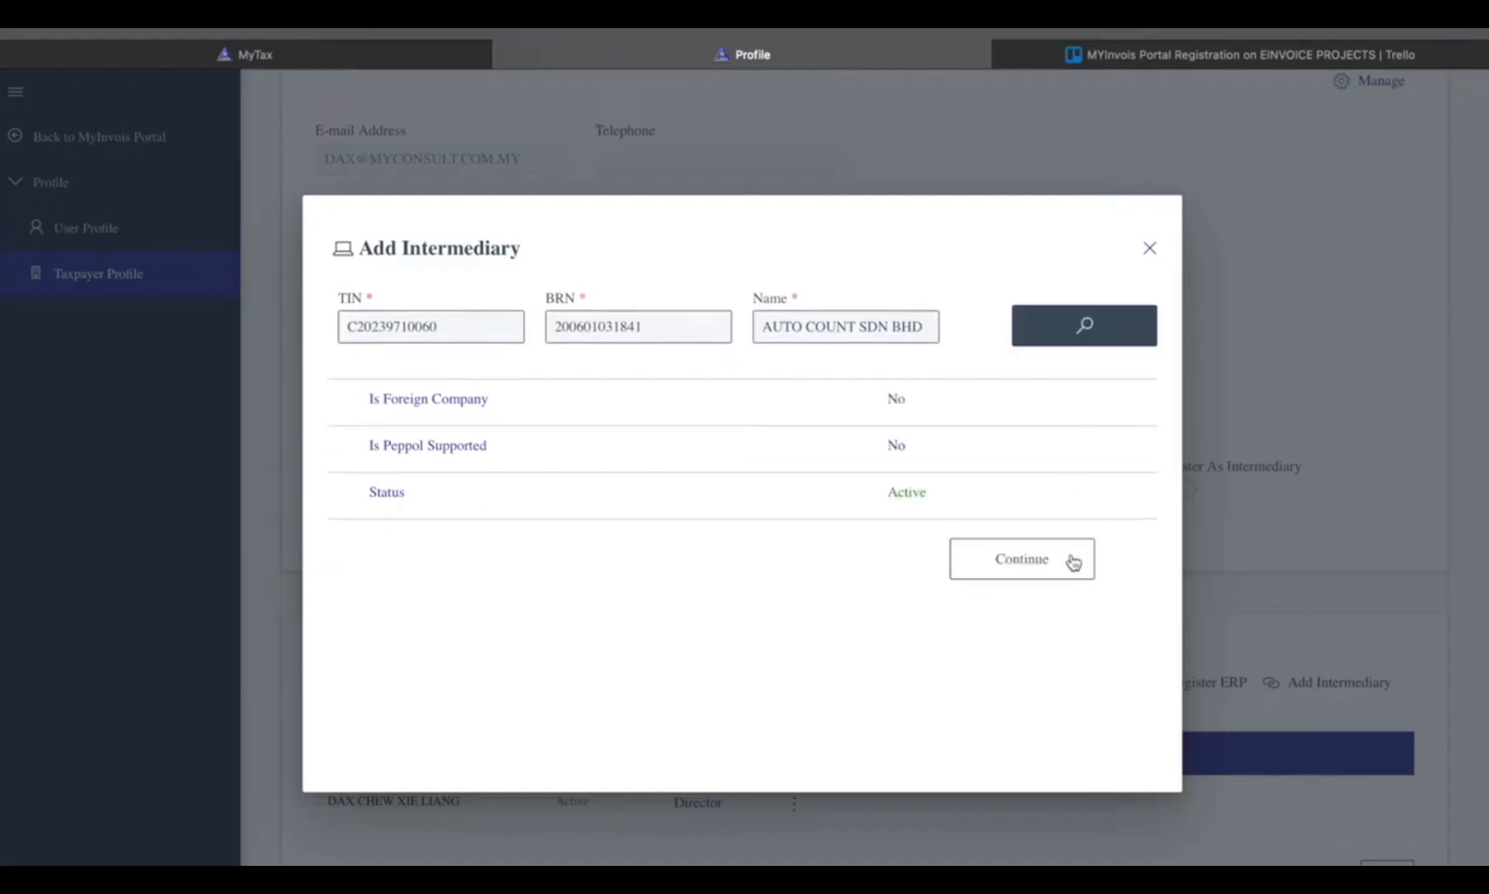
- Continue with the found intermediary and set its representation period from 02/09/2024 to 02/09/2027
left_click(1062, 568)
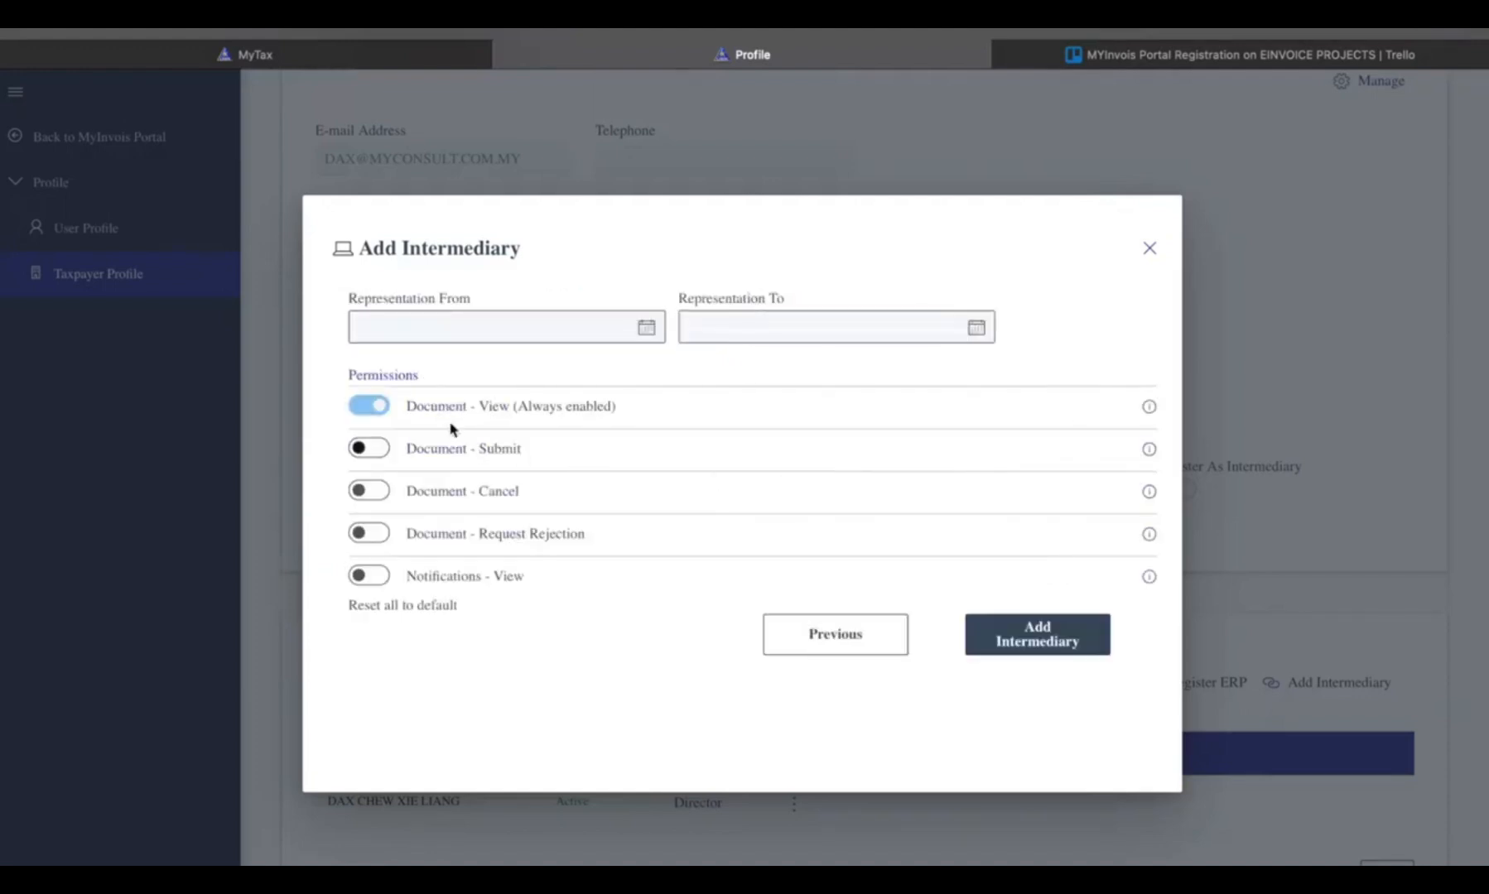
left_click(653, 329)
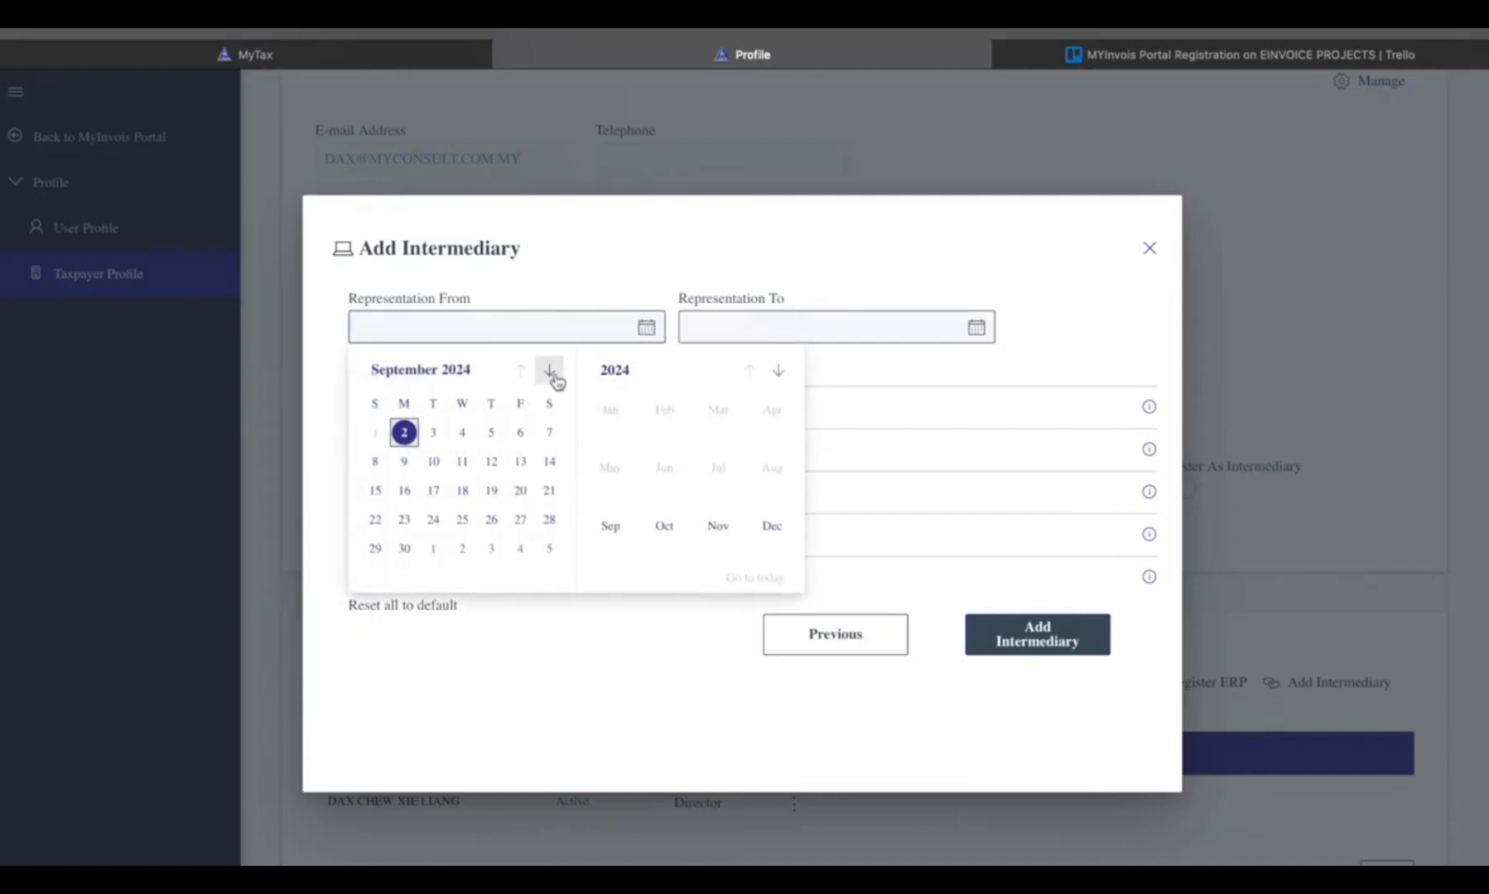
left_click(404, 433)
left_click(979, 329)
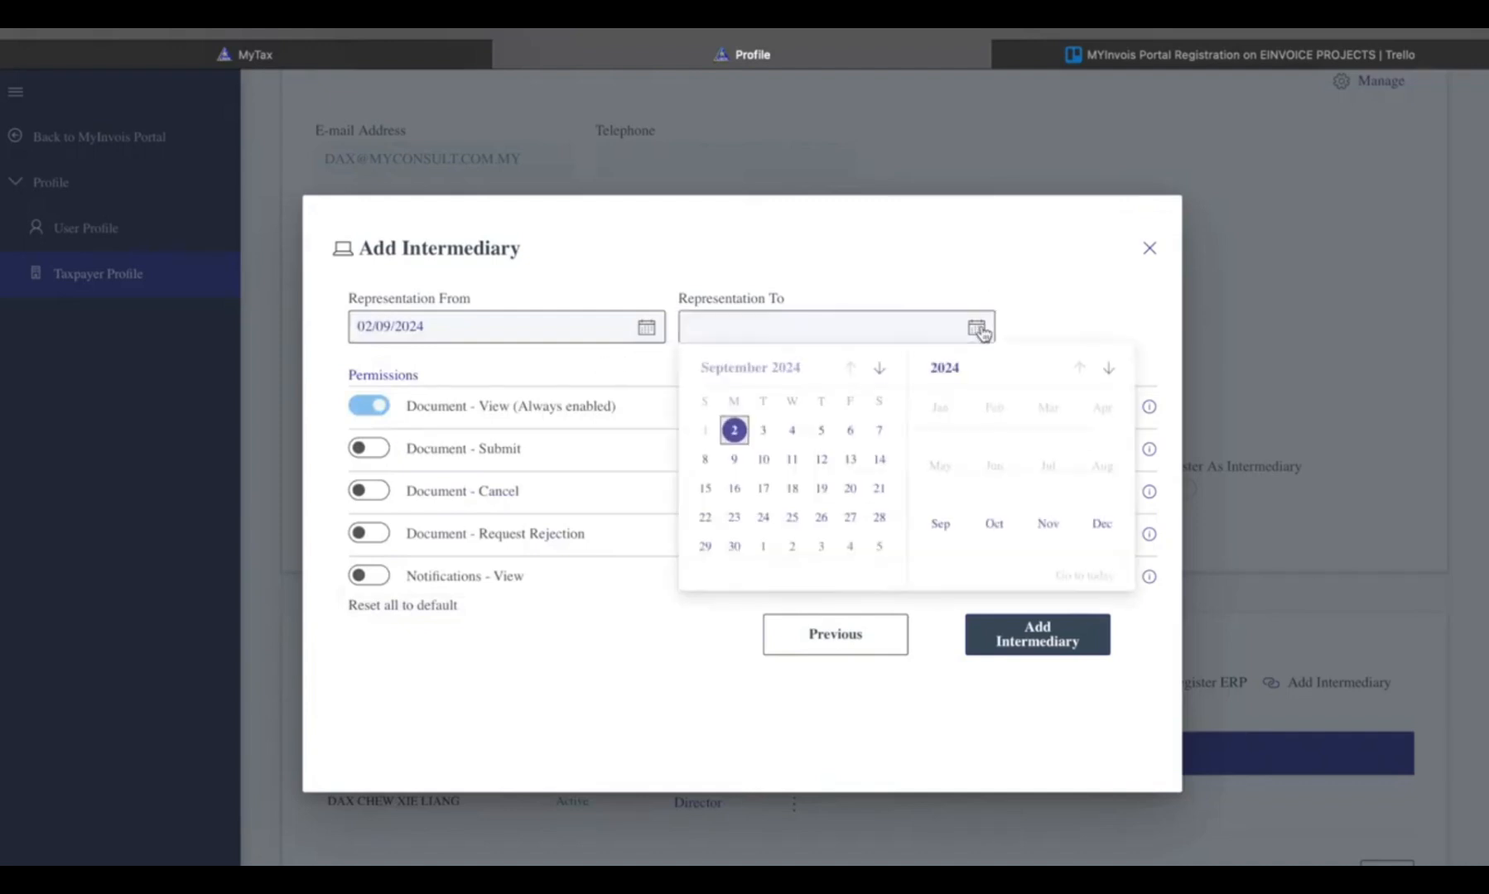
left_click(1107, 378)
left_click(1107, 378)
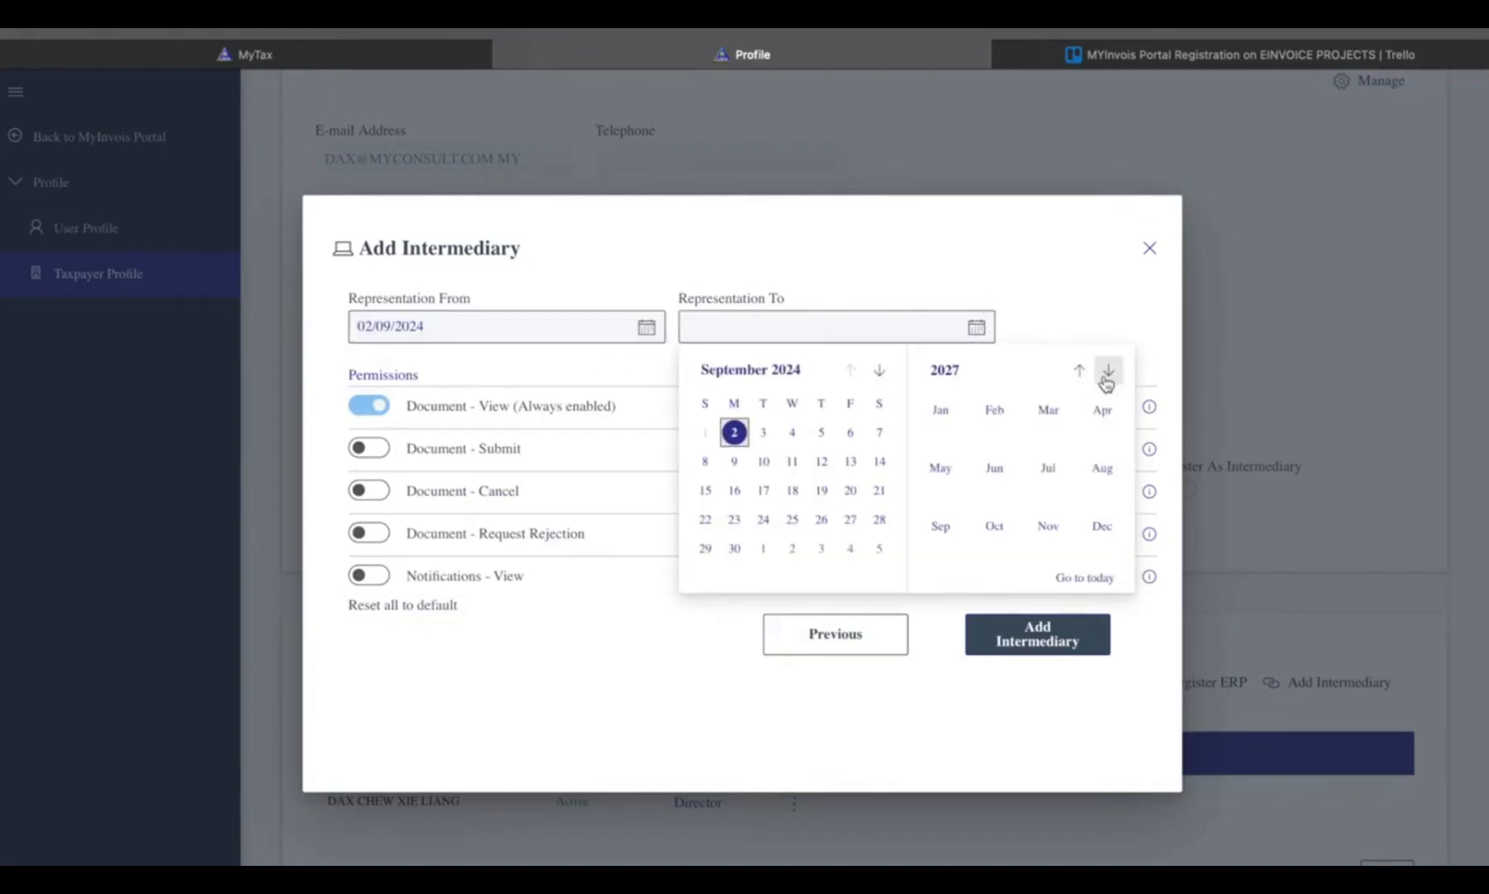
left_click(941, 528)
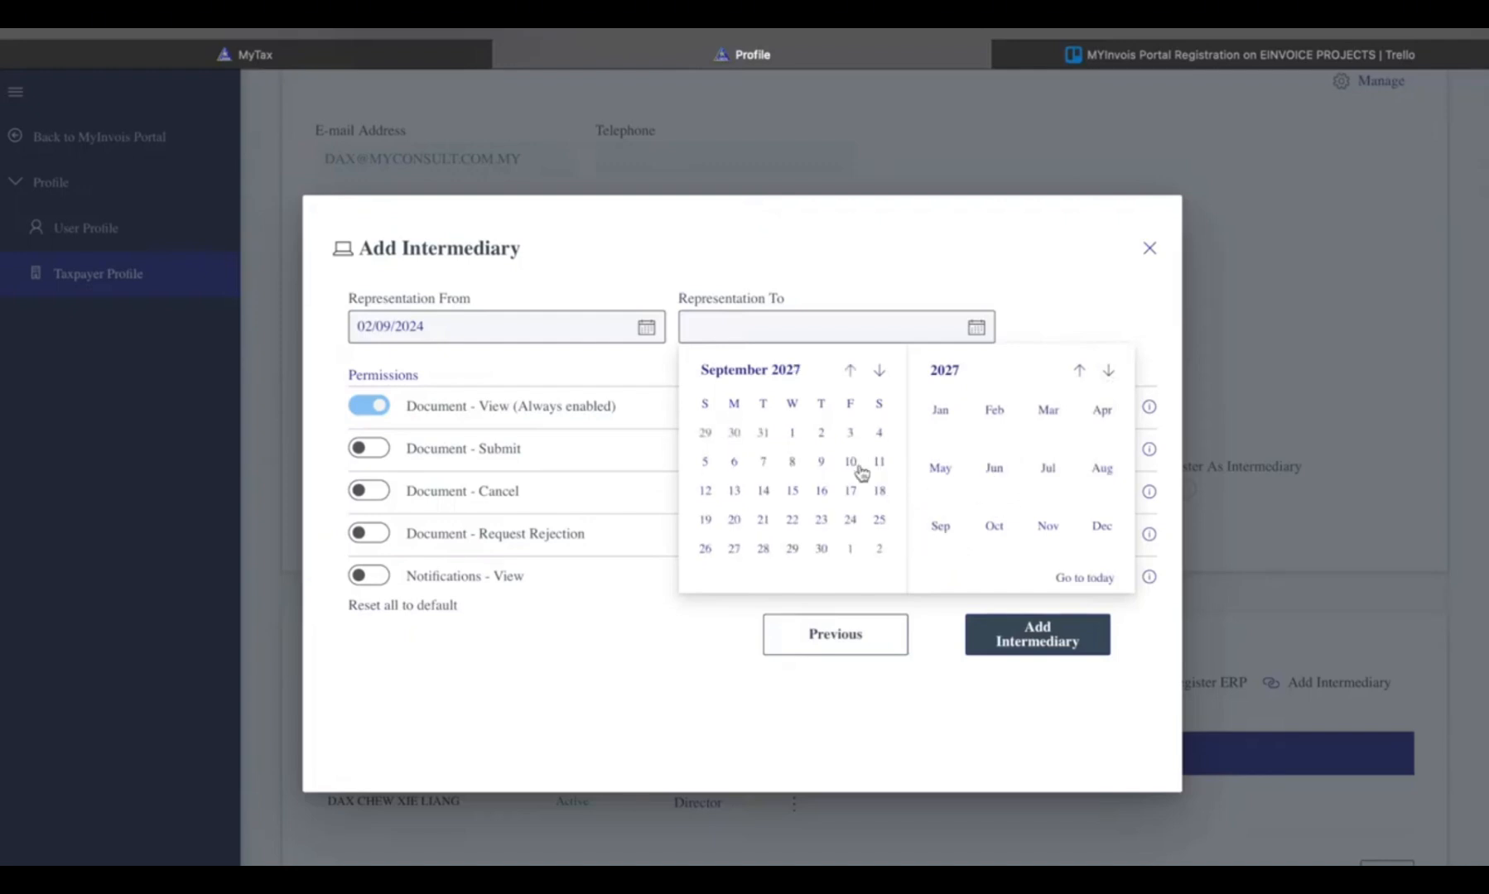
left_click(821, 432)
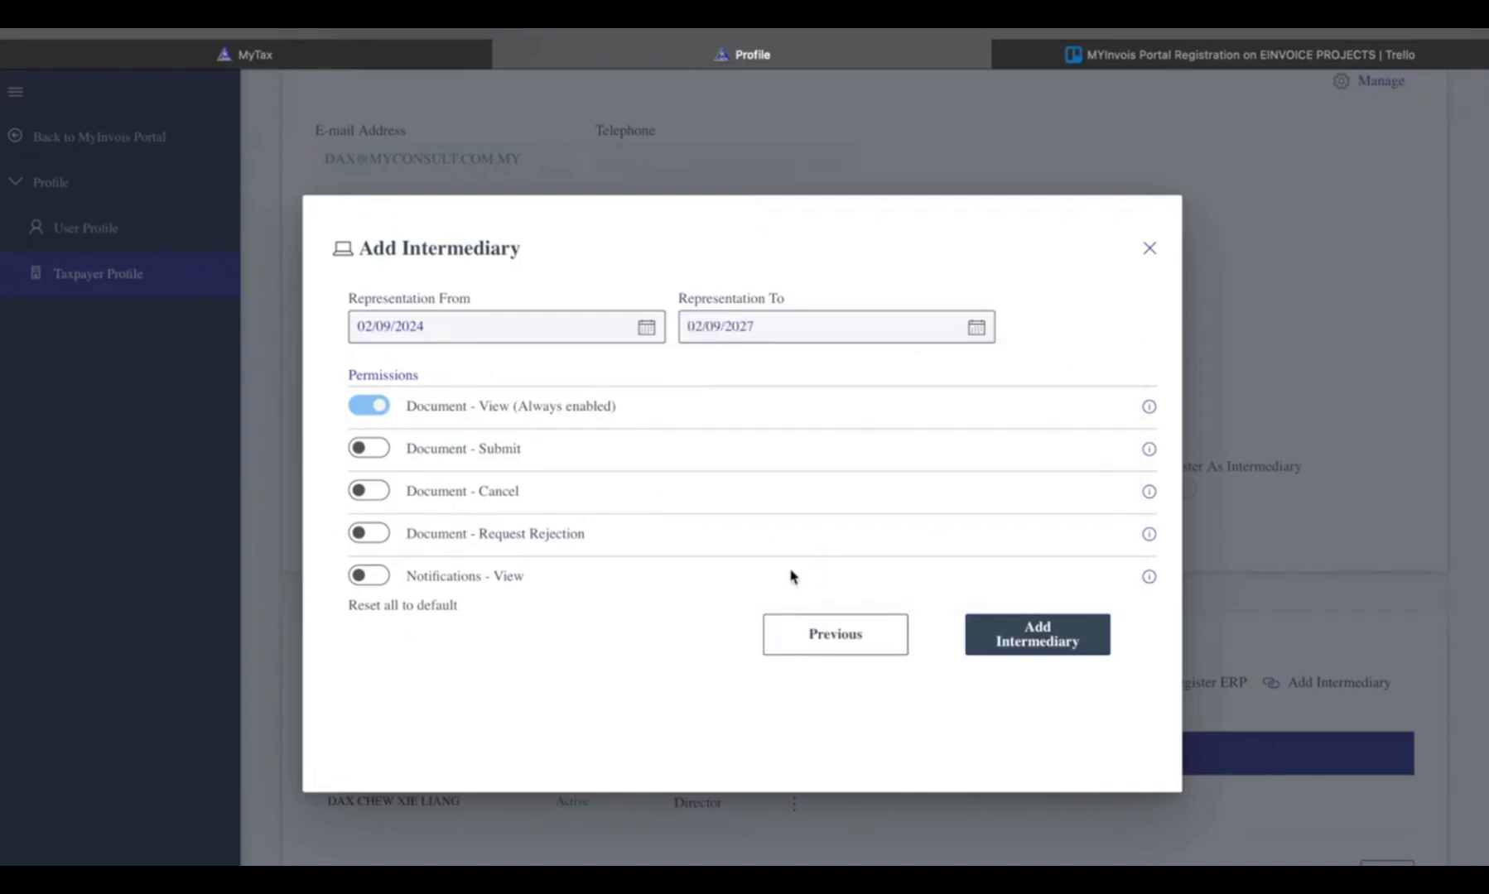
- Enable the Document Submit, Cancel, Request Rejection and Notifications View permissions, and add the intermediary
left_click(370, 454)
left_click(371, 492)
left_click(374, 534)
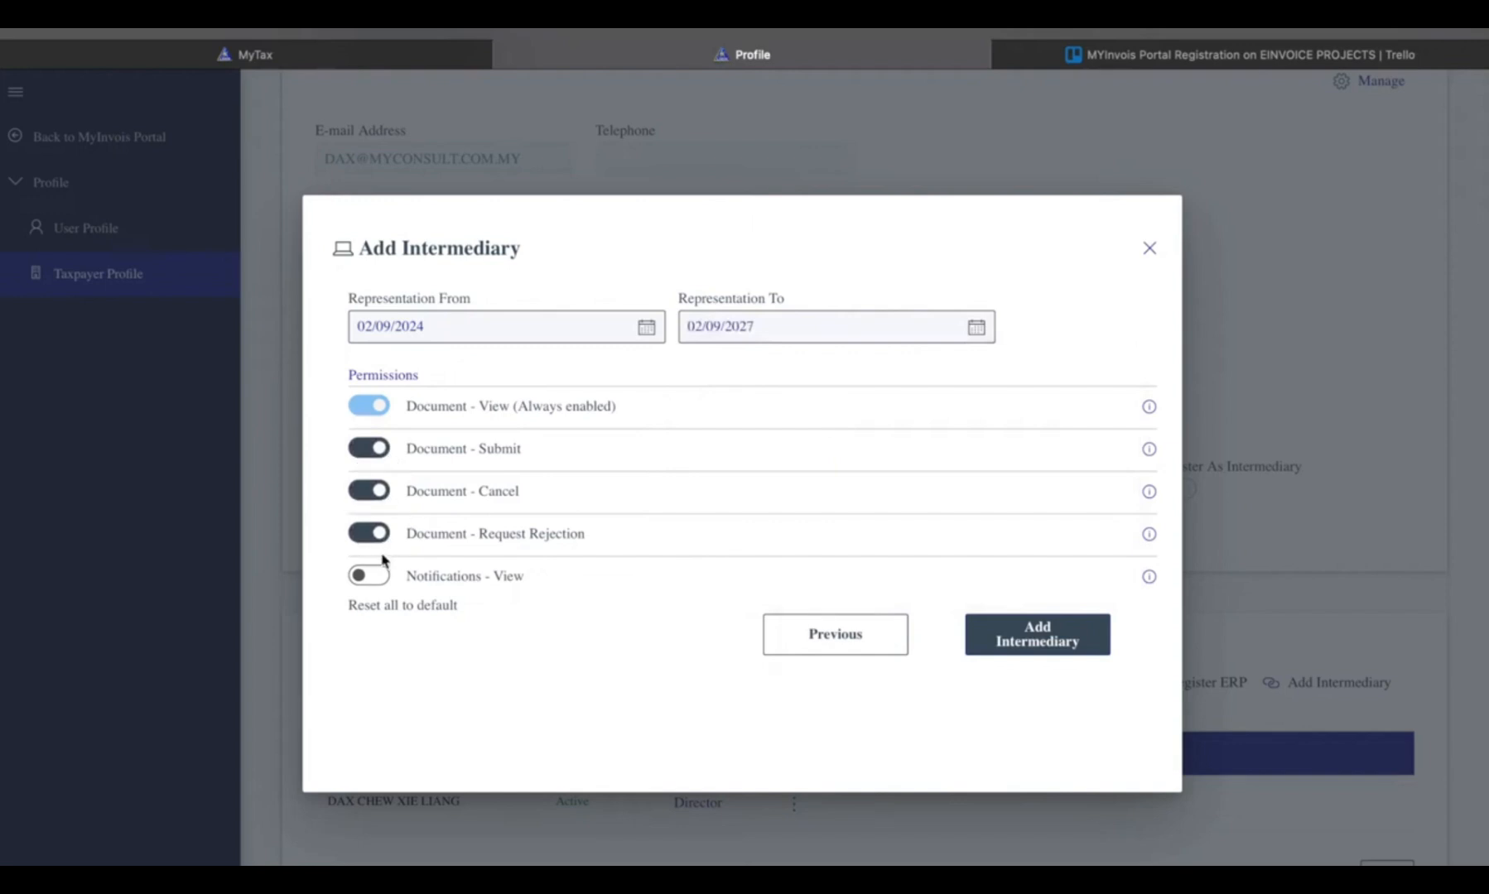
left_click(368, 575)
left_click(1093, 644)
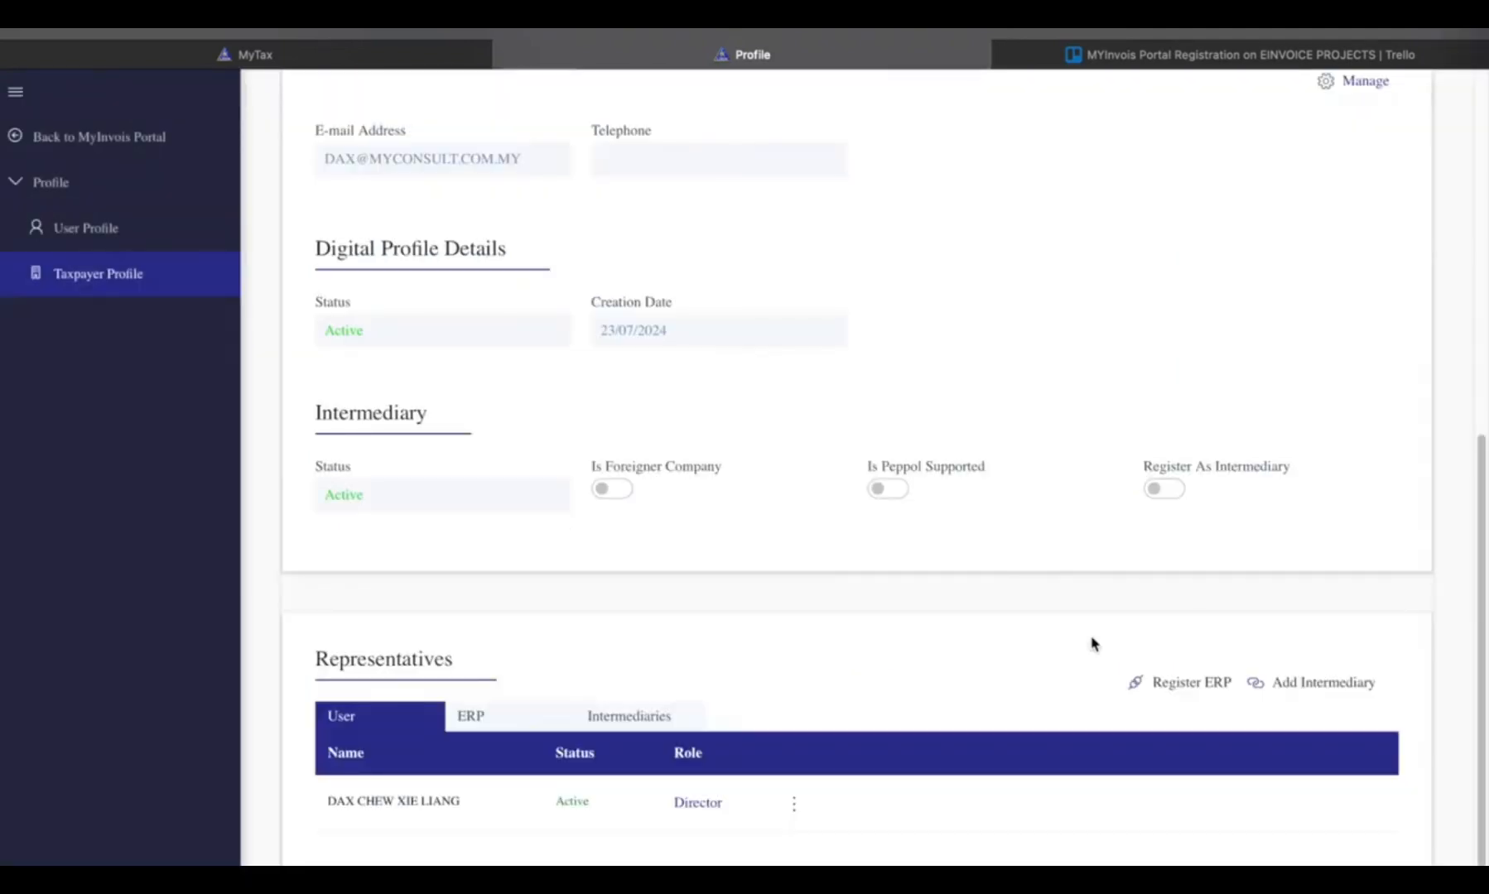
- Check the list of intermediaries in the taxpayer profile's Representatives section
left_click(662, 703)
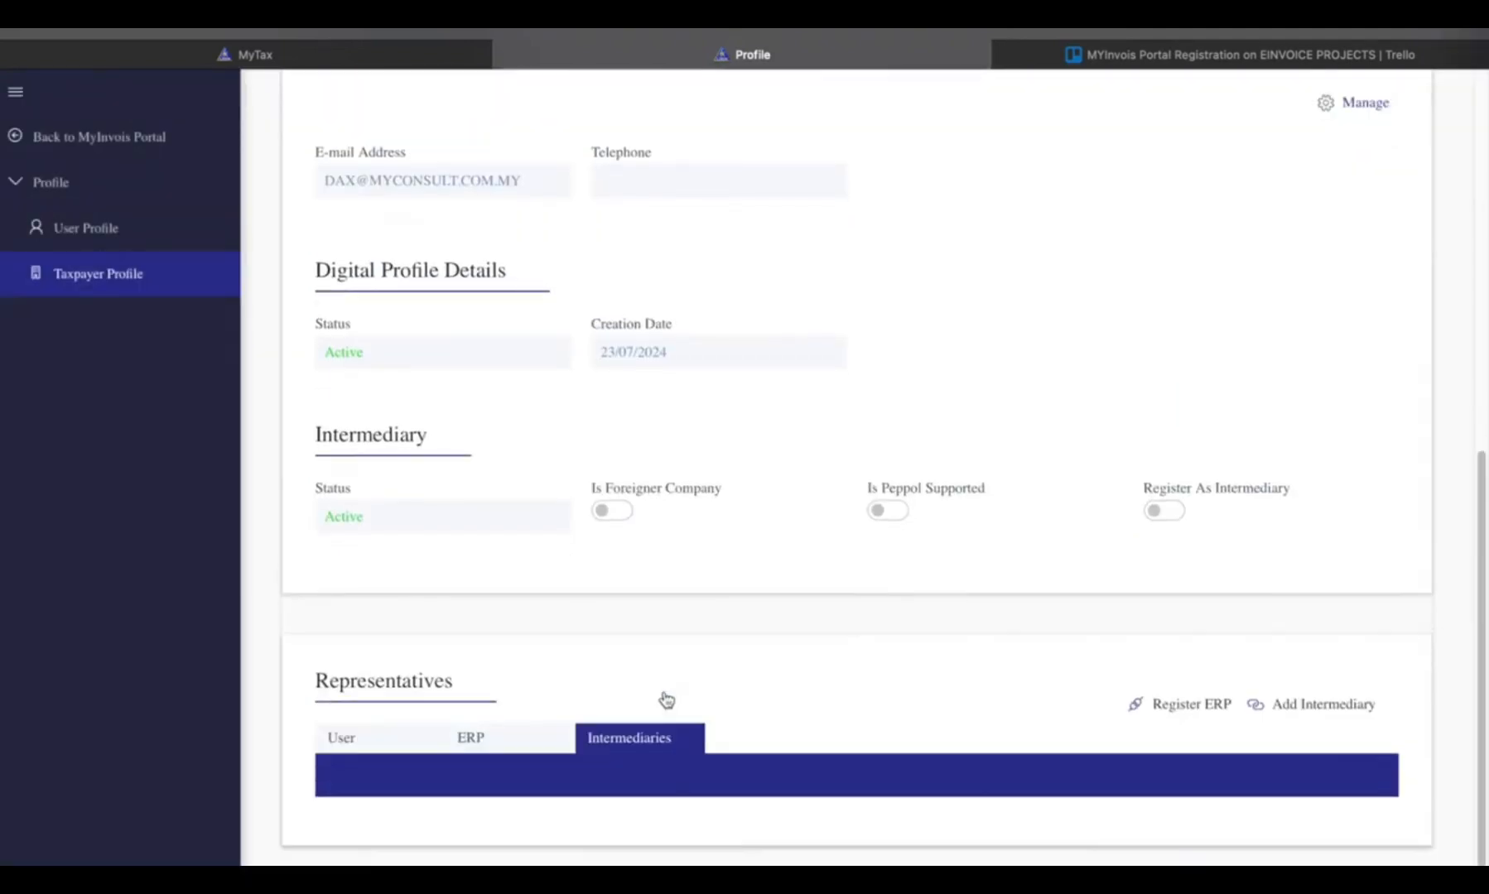
scroll(795, 709, "down", 2)
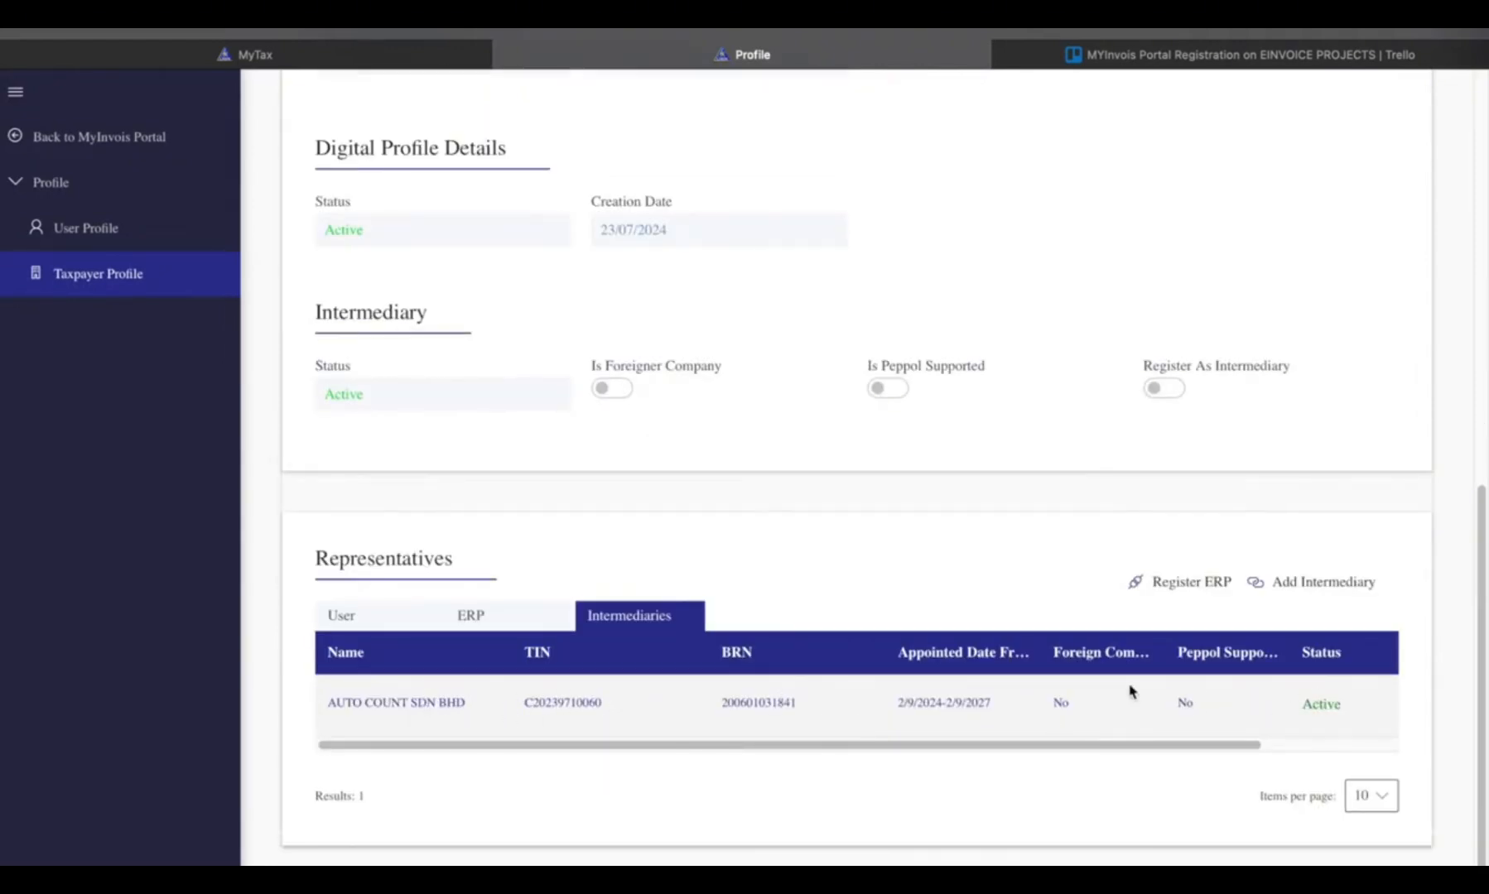
- Register an ERP system named autocount with a client secret expiration of 3 Year
left_click(1176, 584)
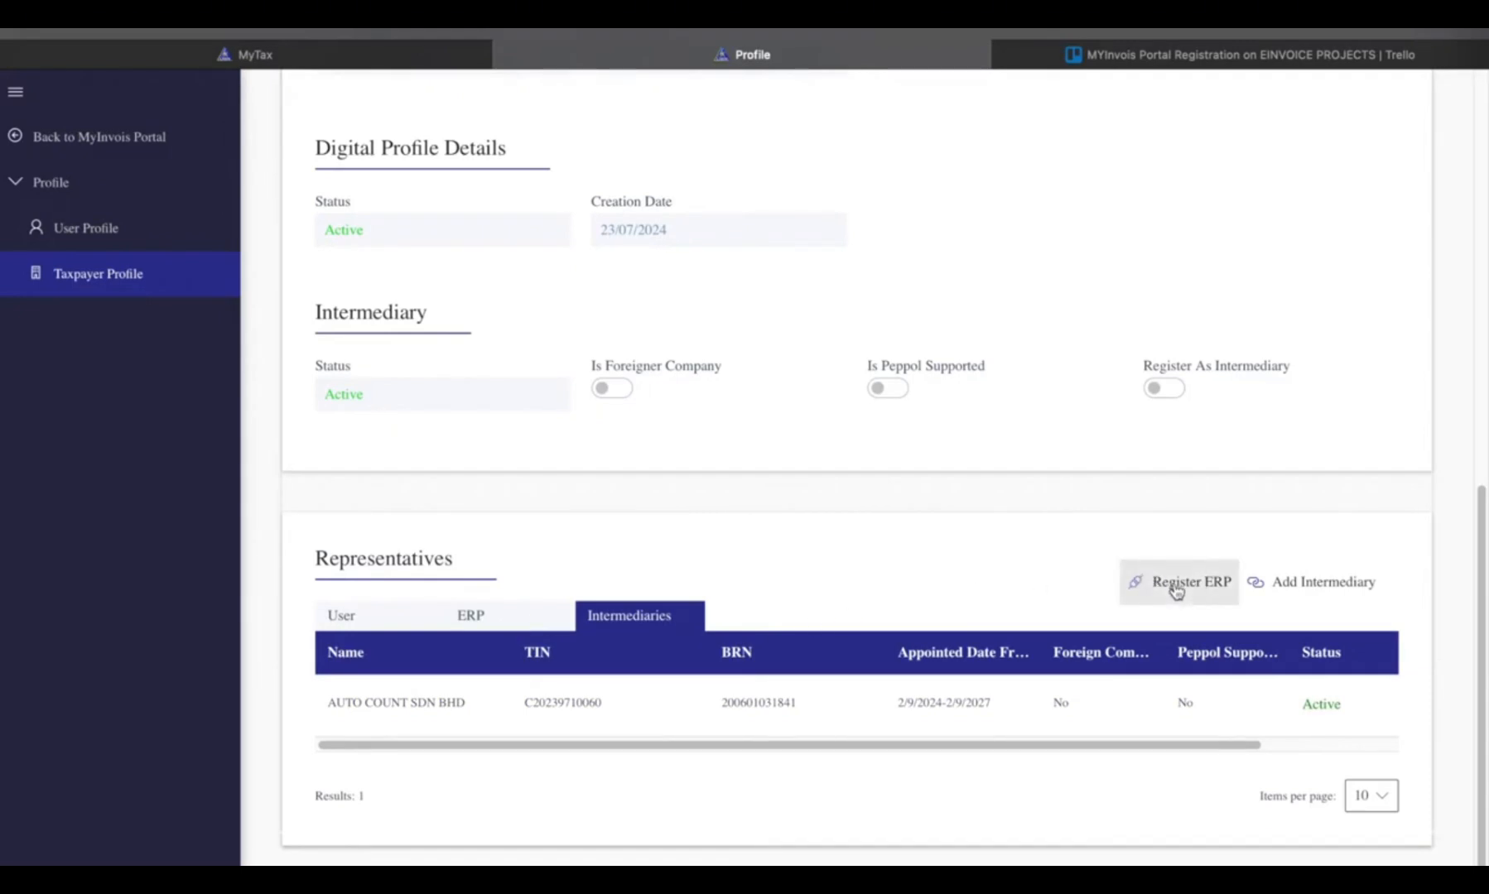
left_click(733, 474)
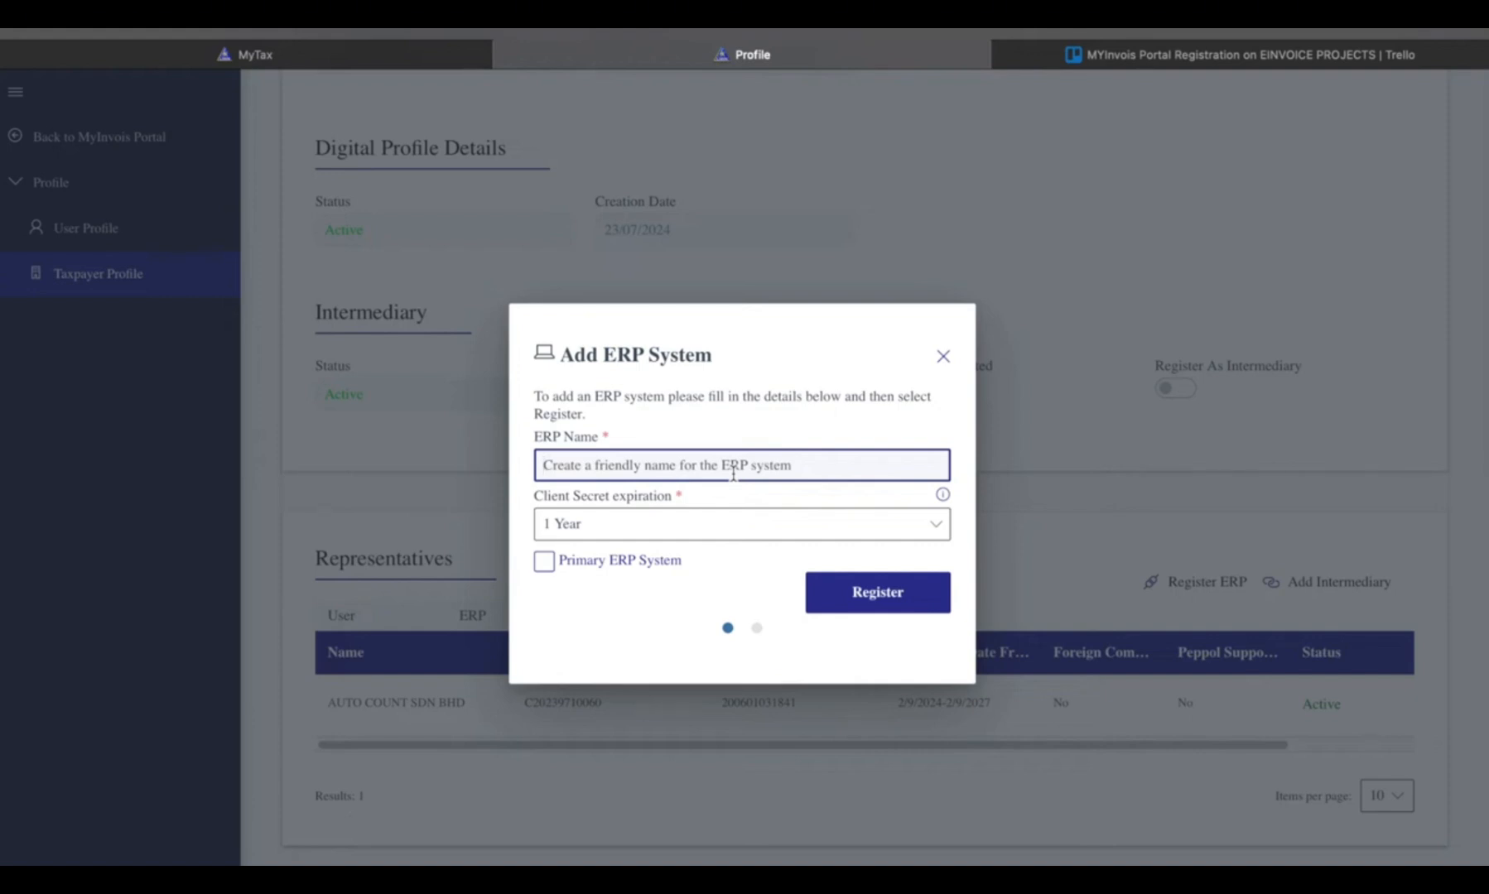
type("autocount")
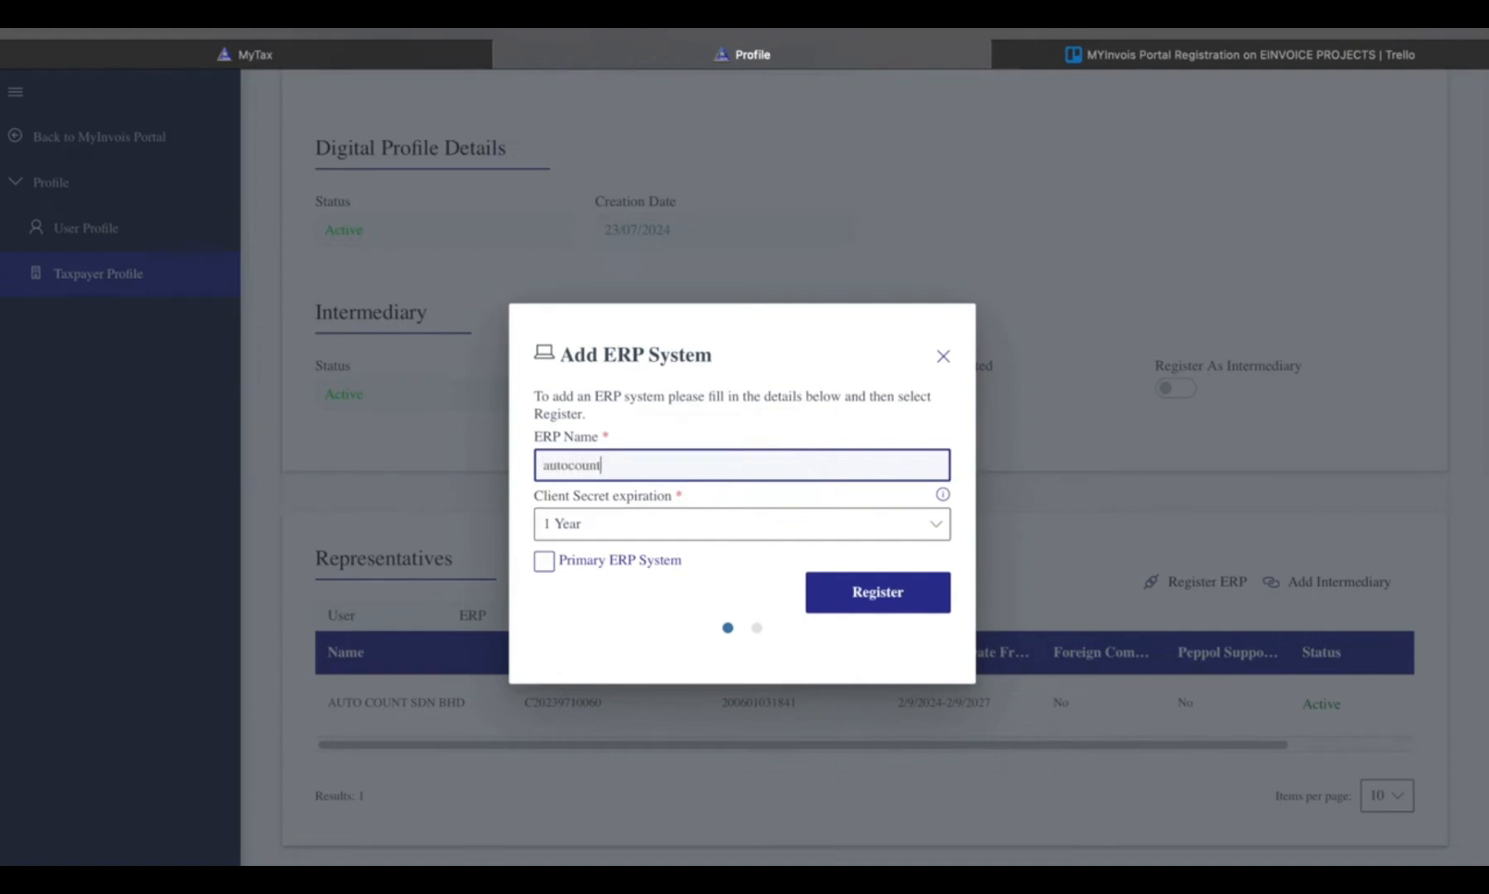
left_click(674, 523)
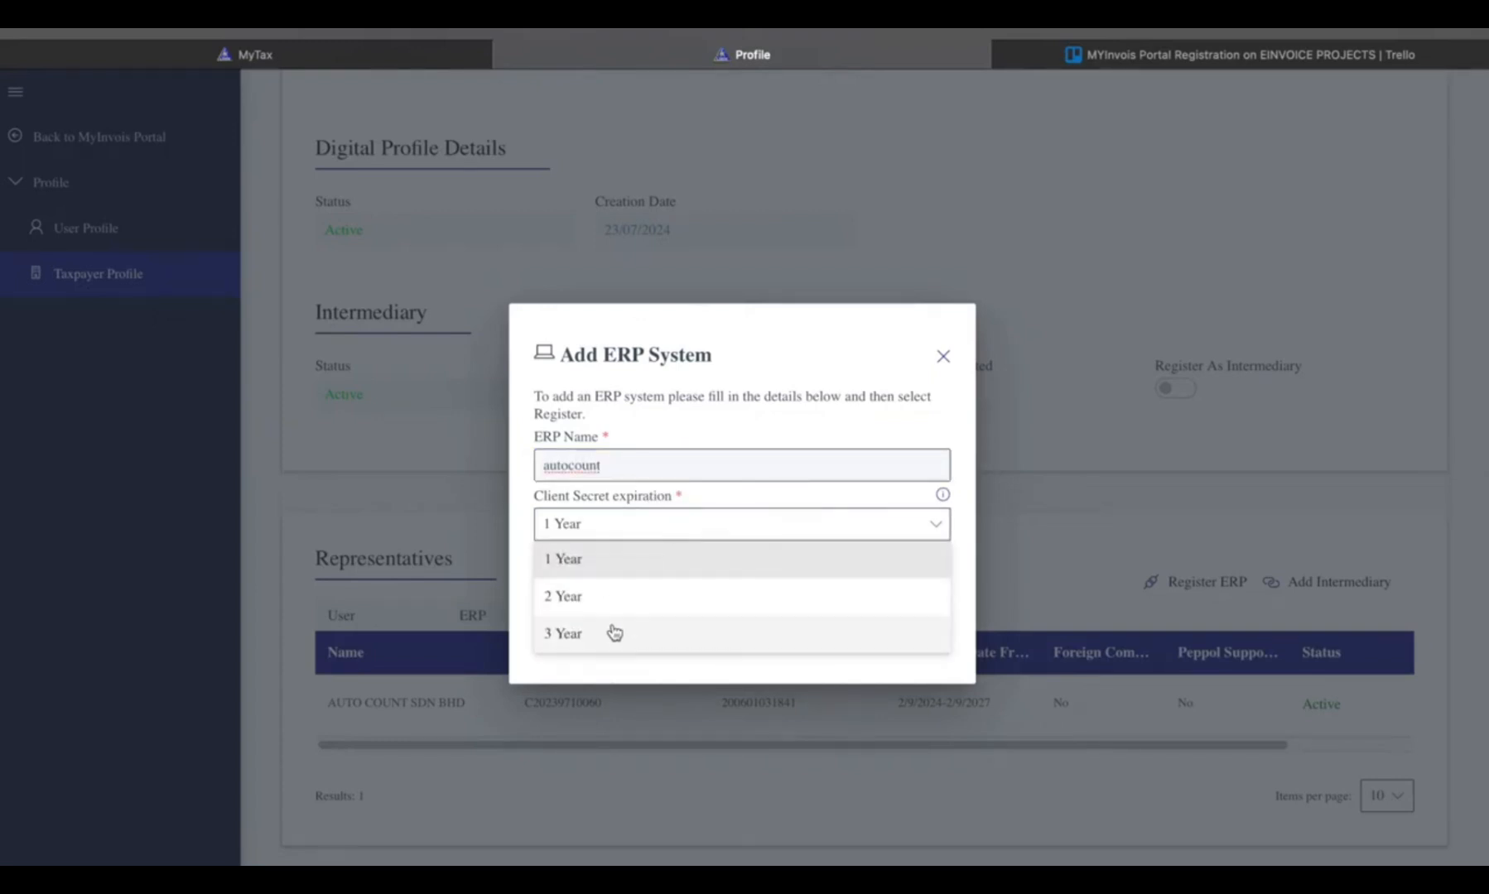
left_click(609, 634)
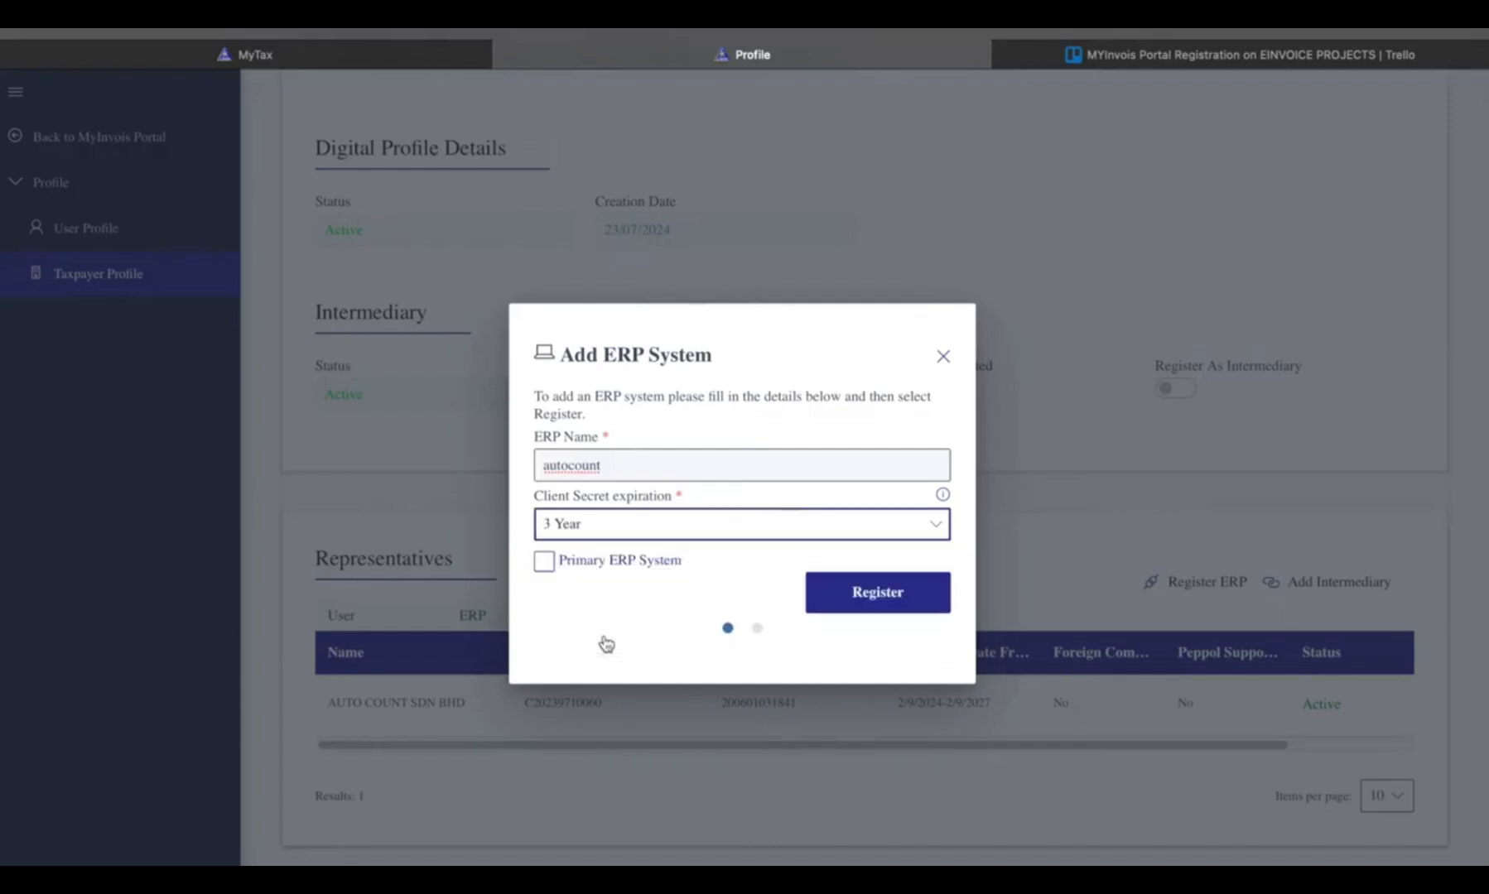
left_click(889, 611)
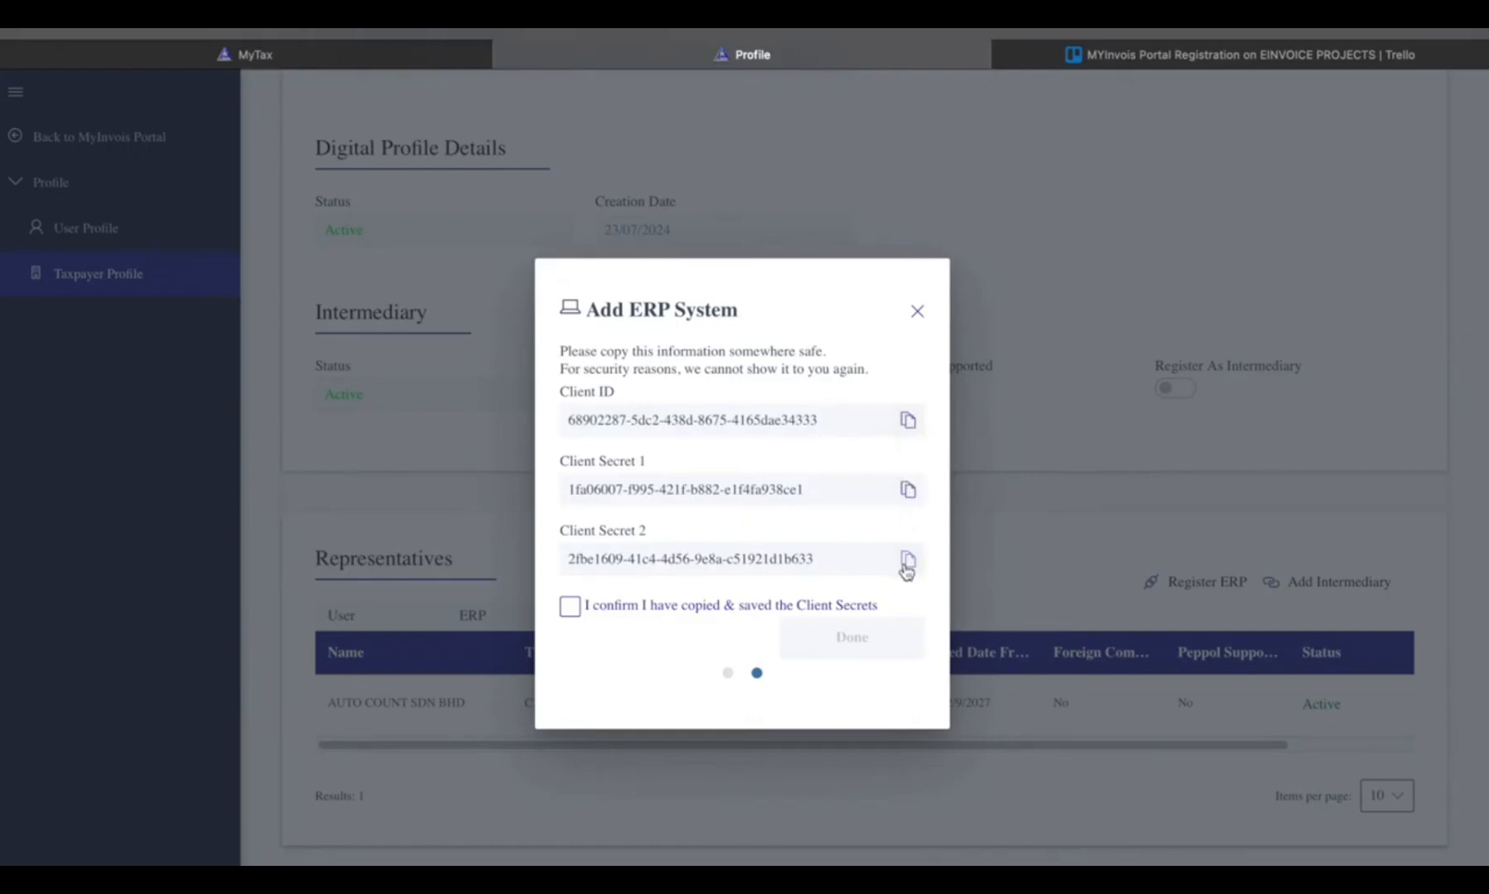
- Confirm that the client secrets have been copied and saved, finish the ERP registration, and view the ERP representatives list
left_click(571, 613)
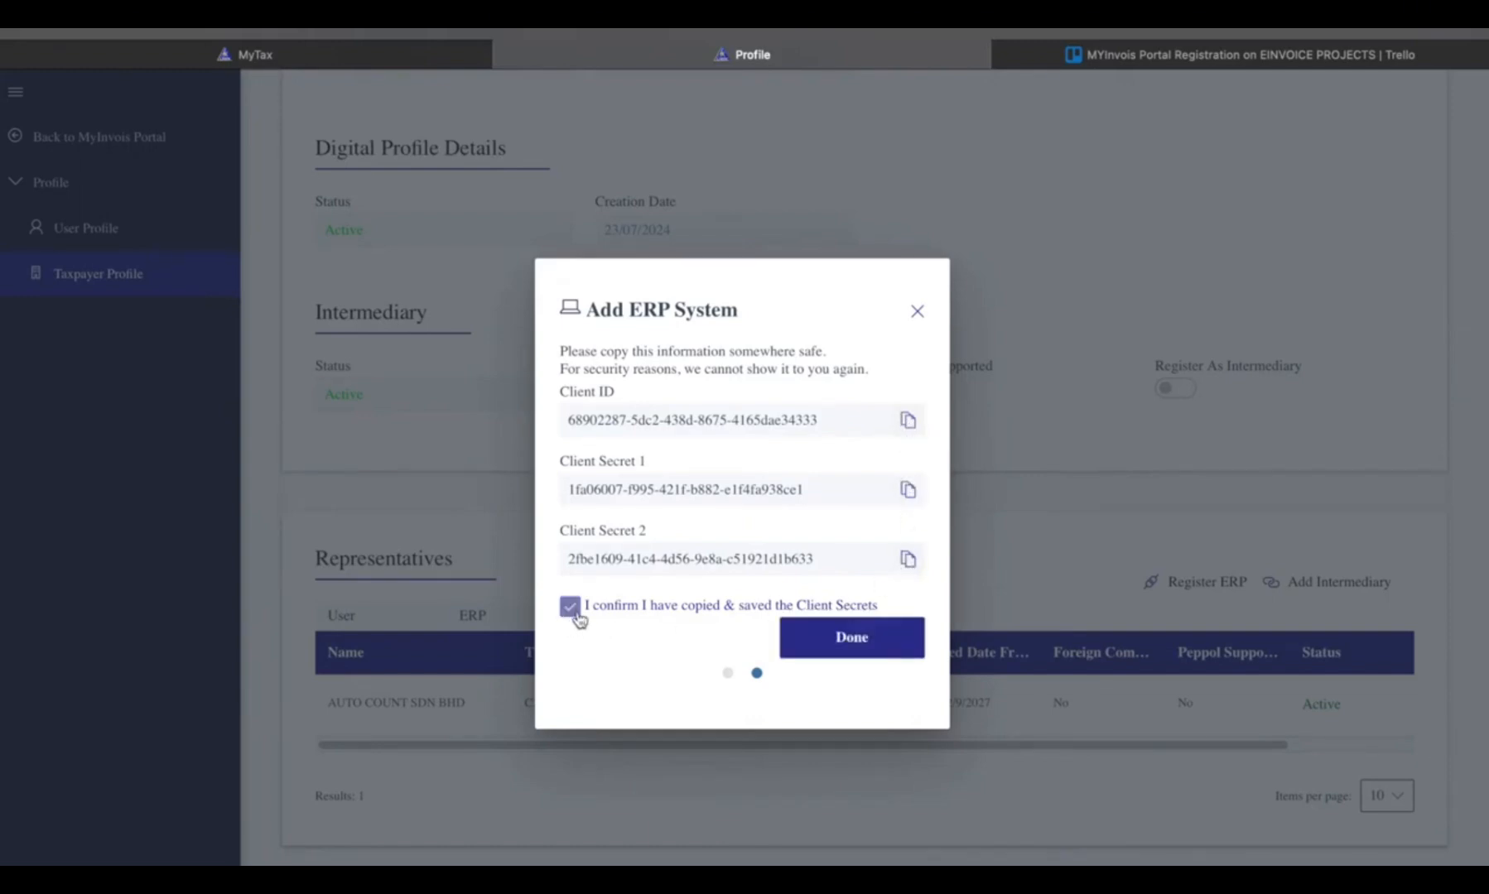
left_click(876, 646)
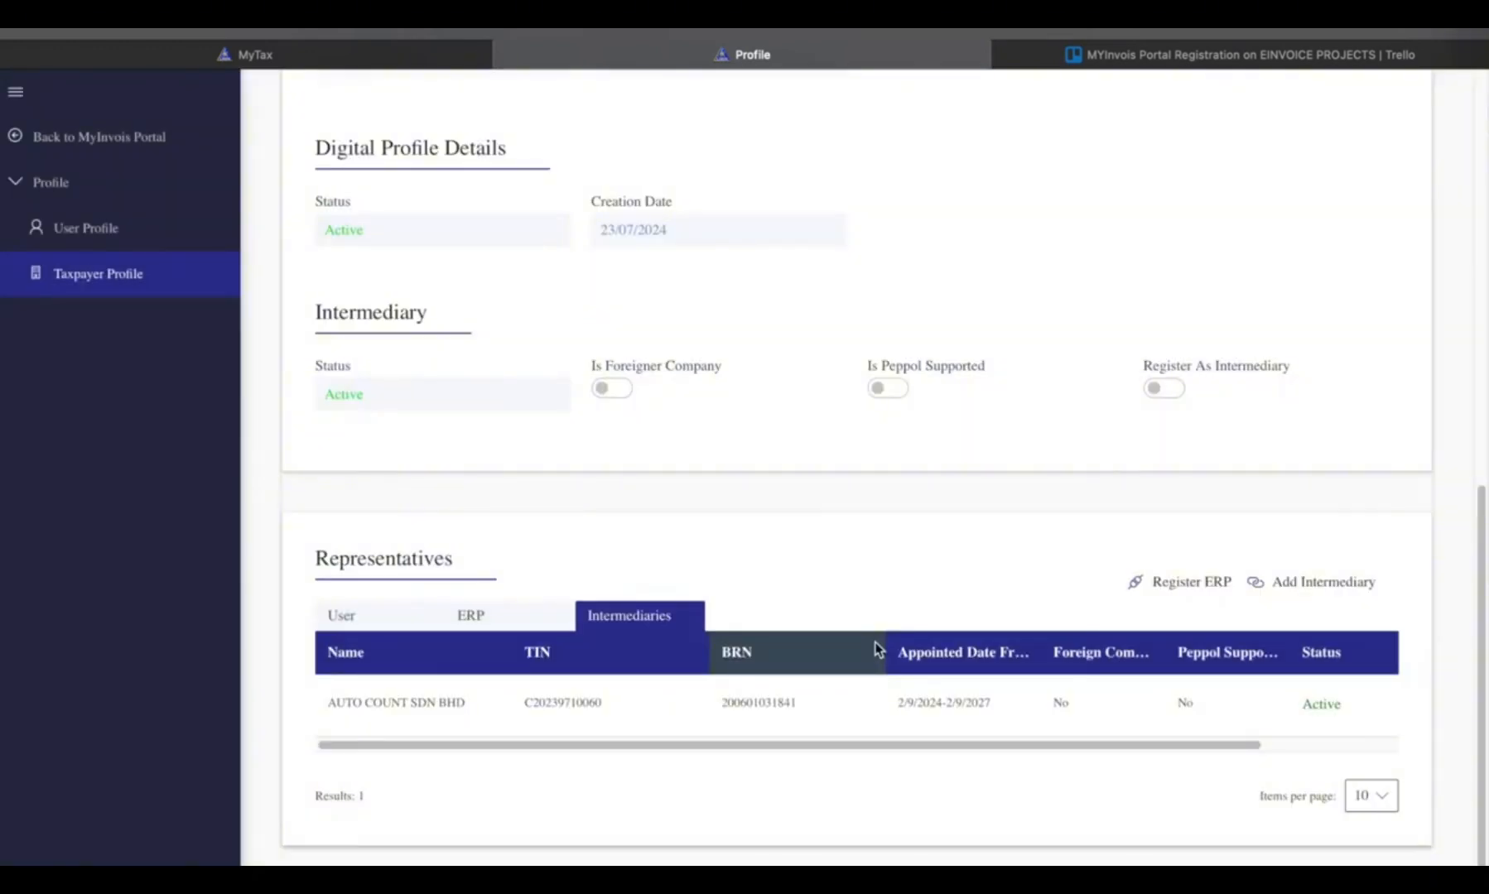
left_click(488, 618)
scroll(672, 685, "down", 10)
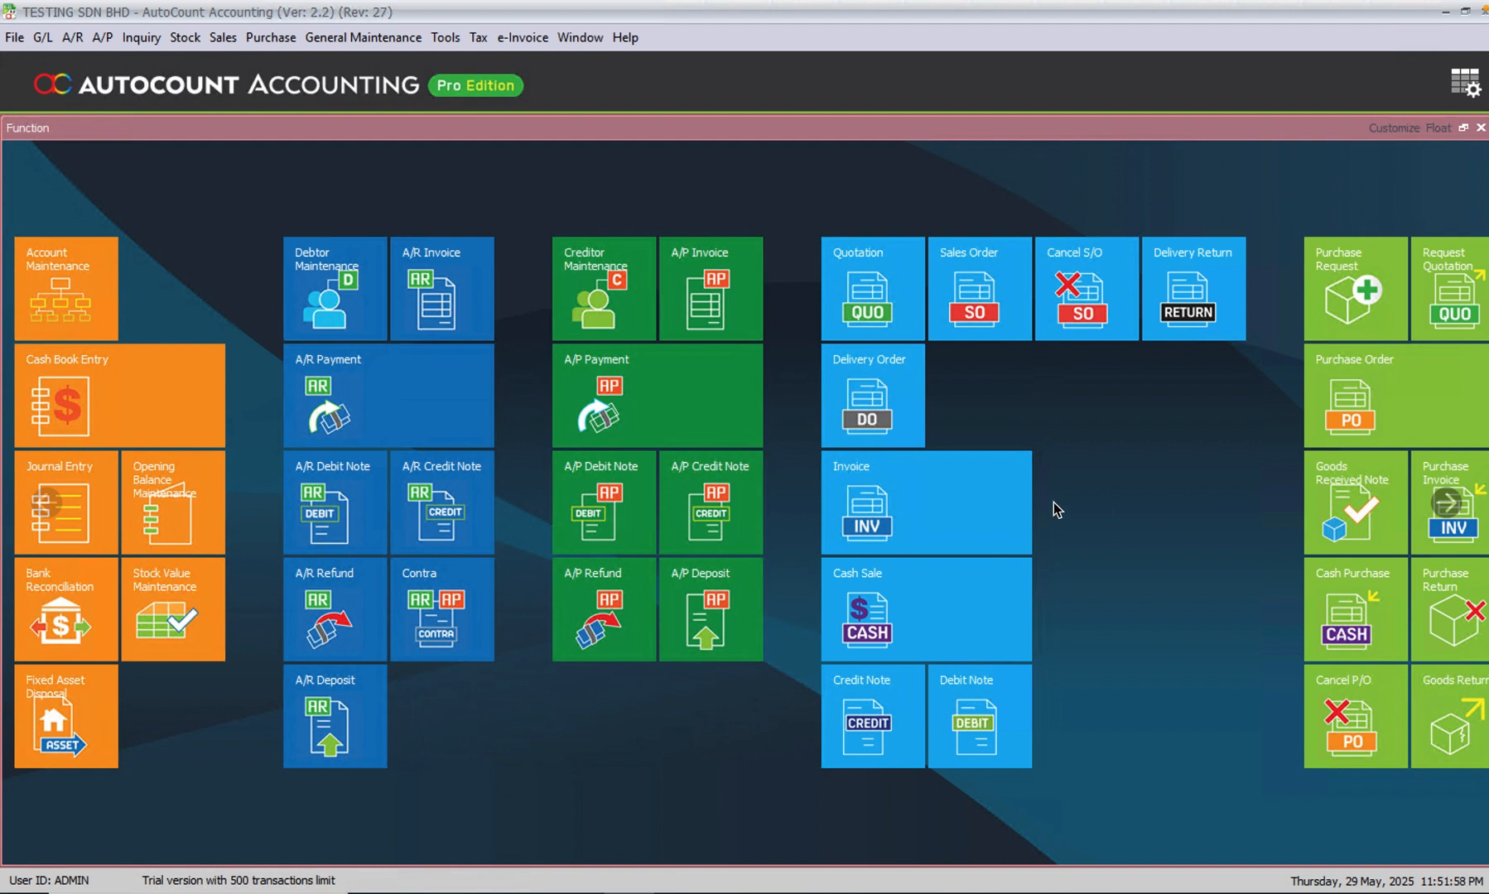
- Switch to AutoCount Accounting and start a new tax entity in Tax Entity Maintenance
left_click(479, 38)
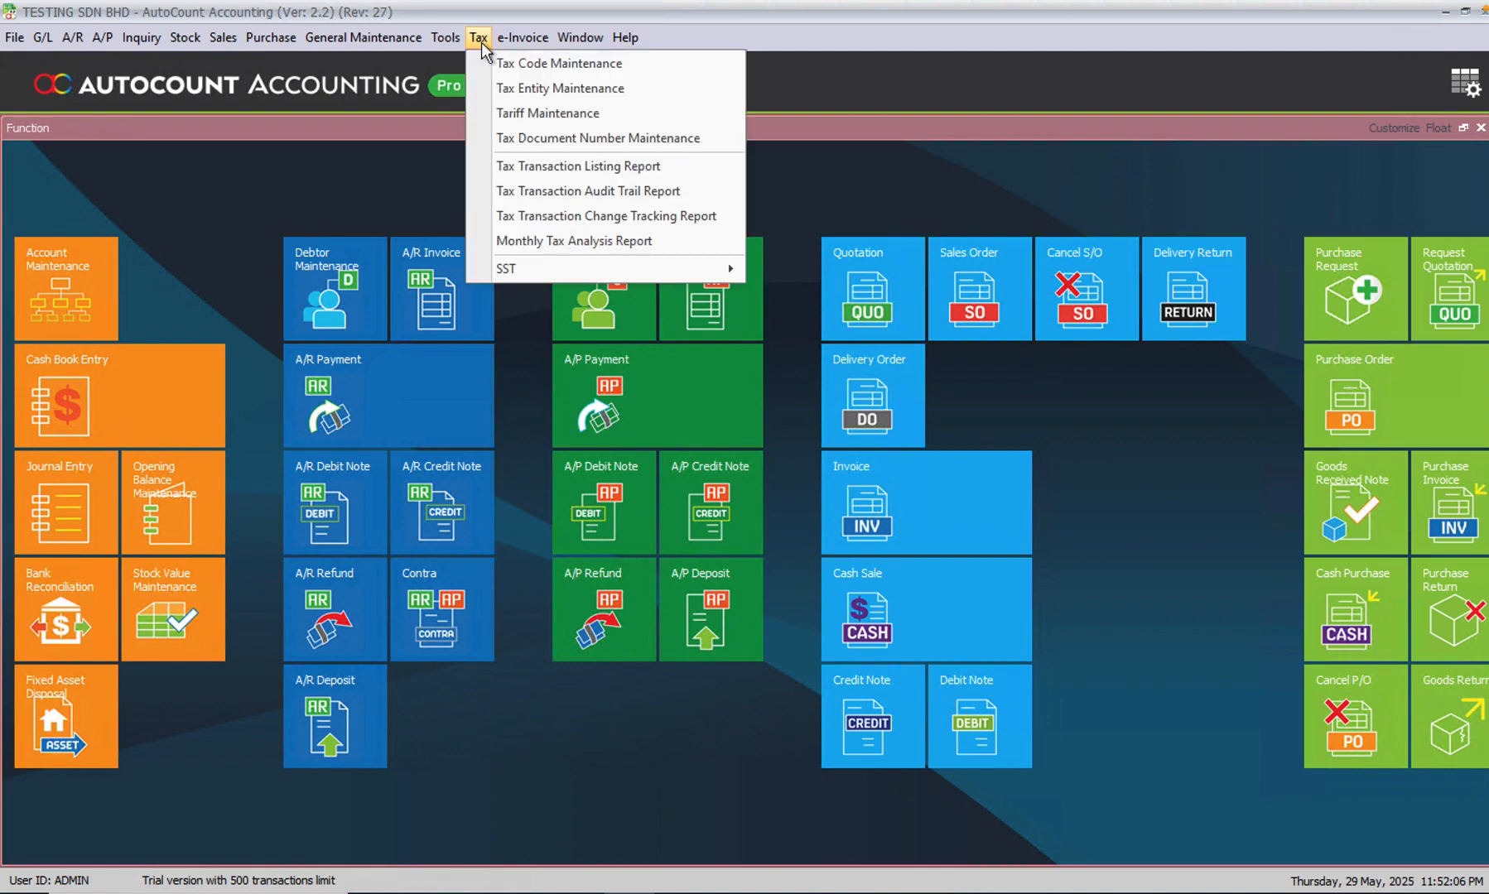
left_click(517, 89)
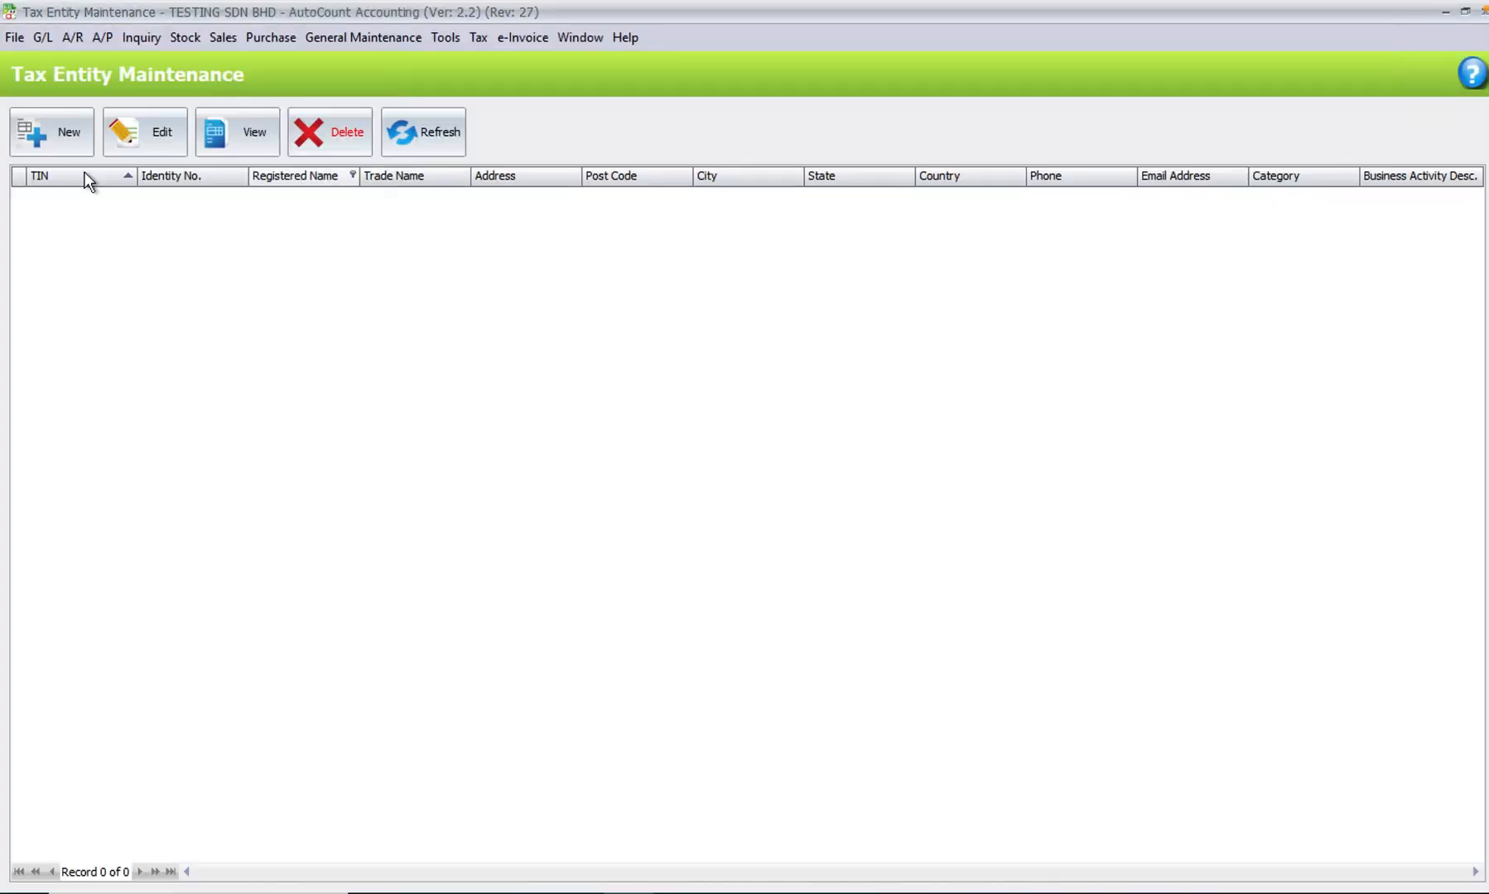
left_click(45, 138)
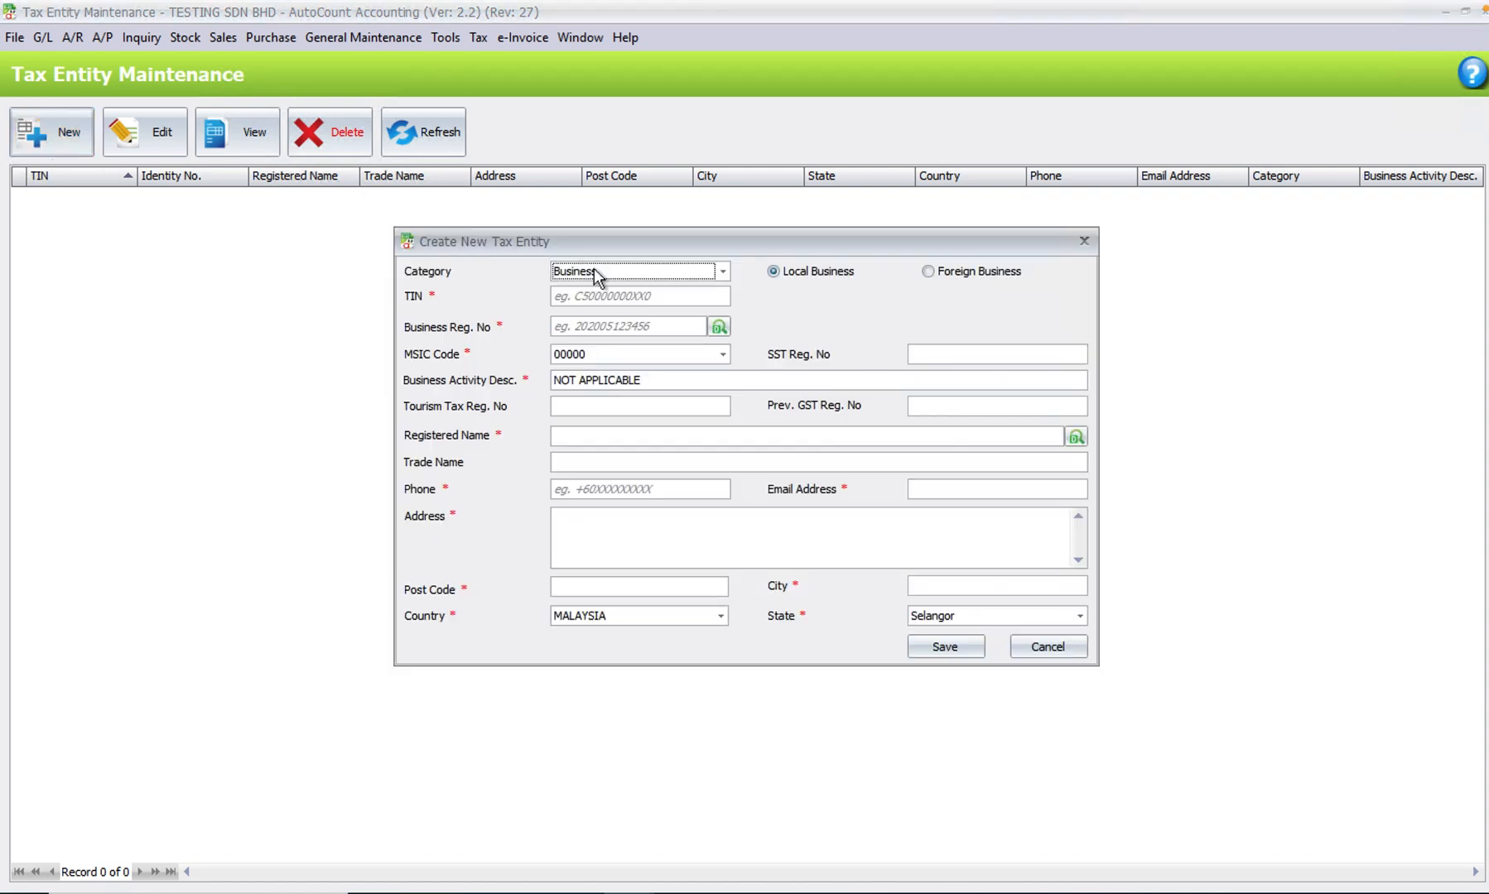
- Copy the tax identification number from the Notepad notes and paste it as the new tax entity's TIN
left_click(633, 296)
key("alt+Tab")
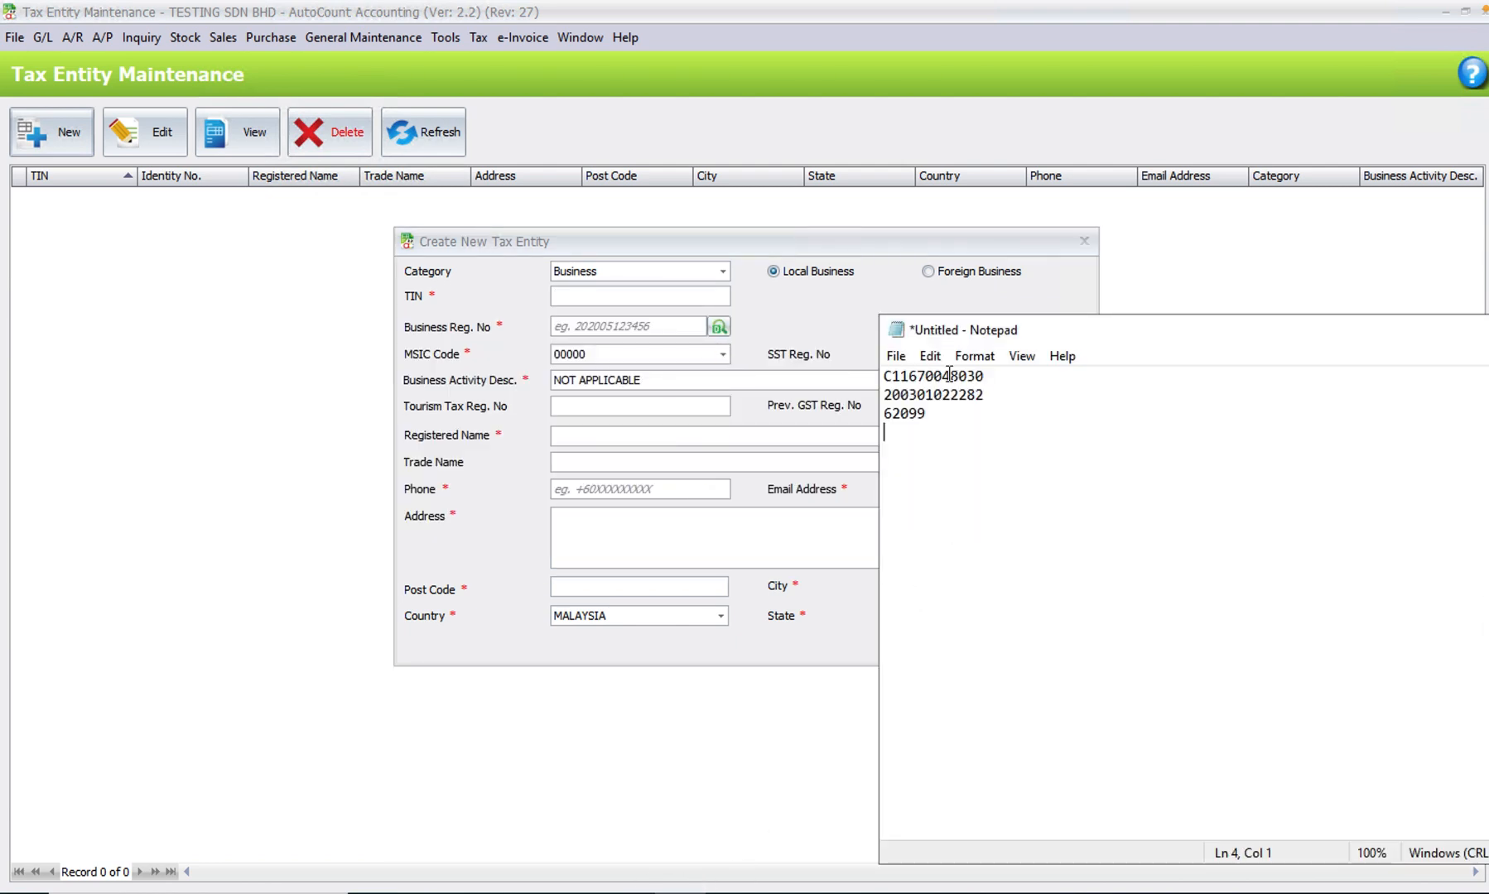
left_click_drag(992, 377, 879, 375)
key("ctrl+c")
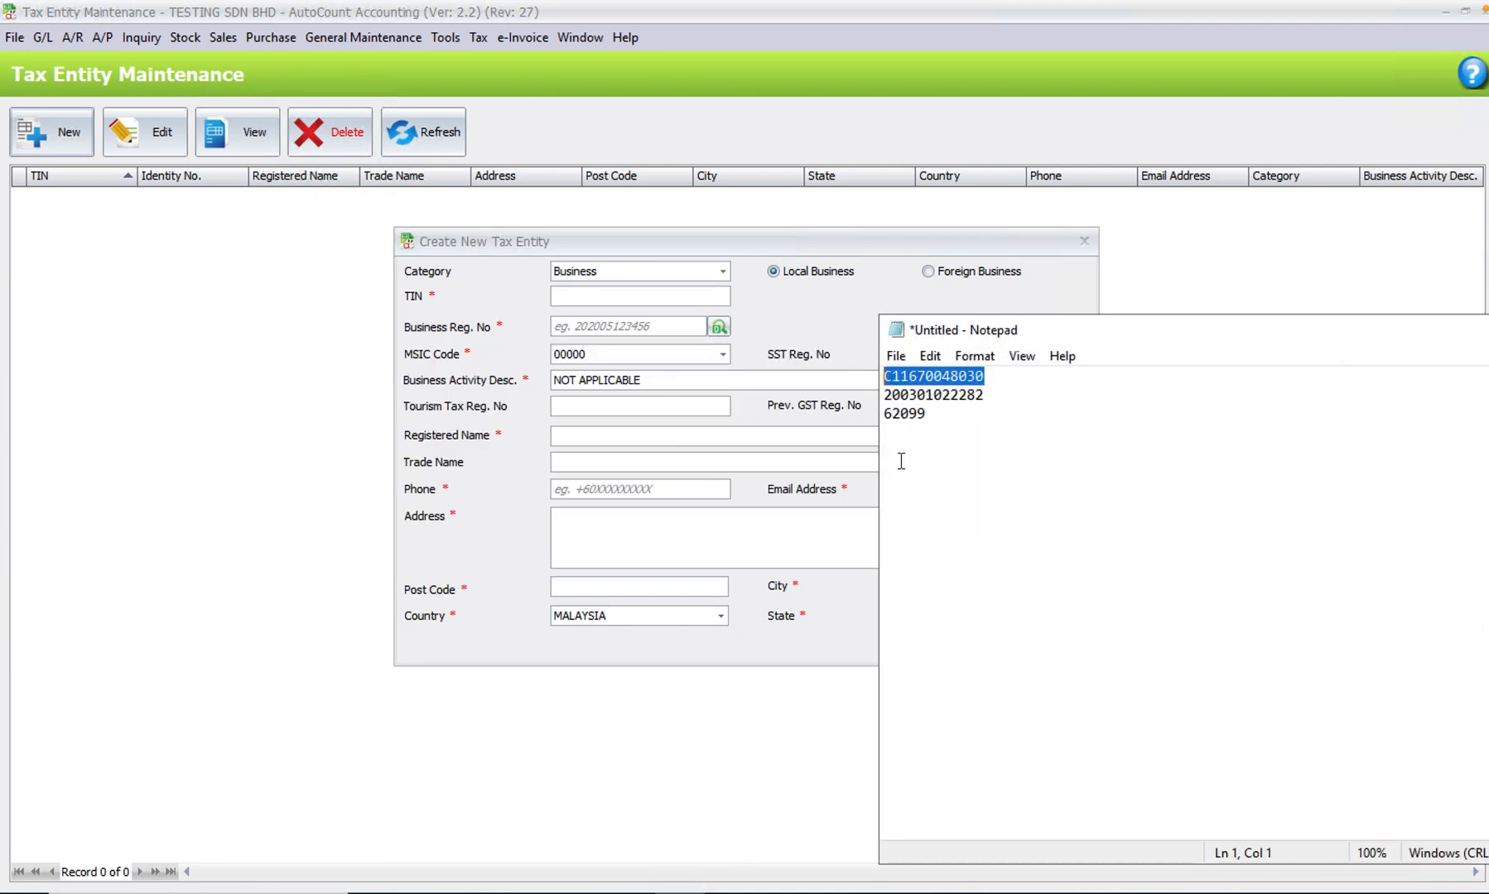
left_click(625, 301)
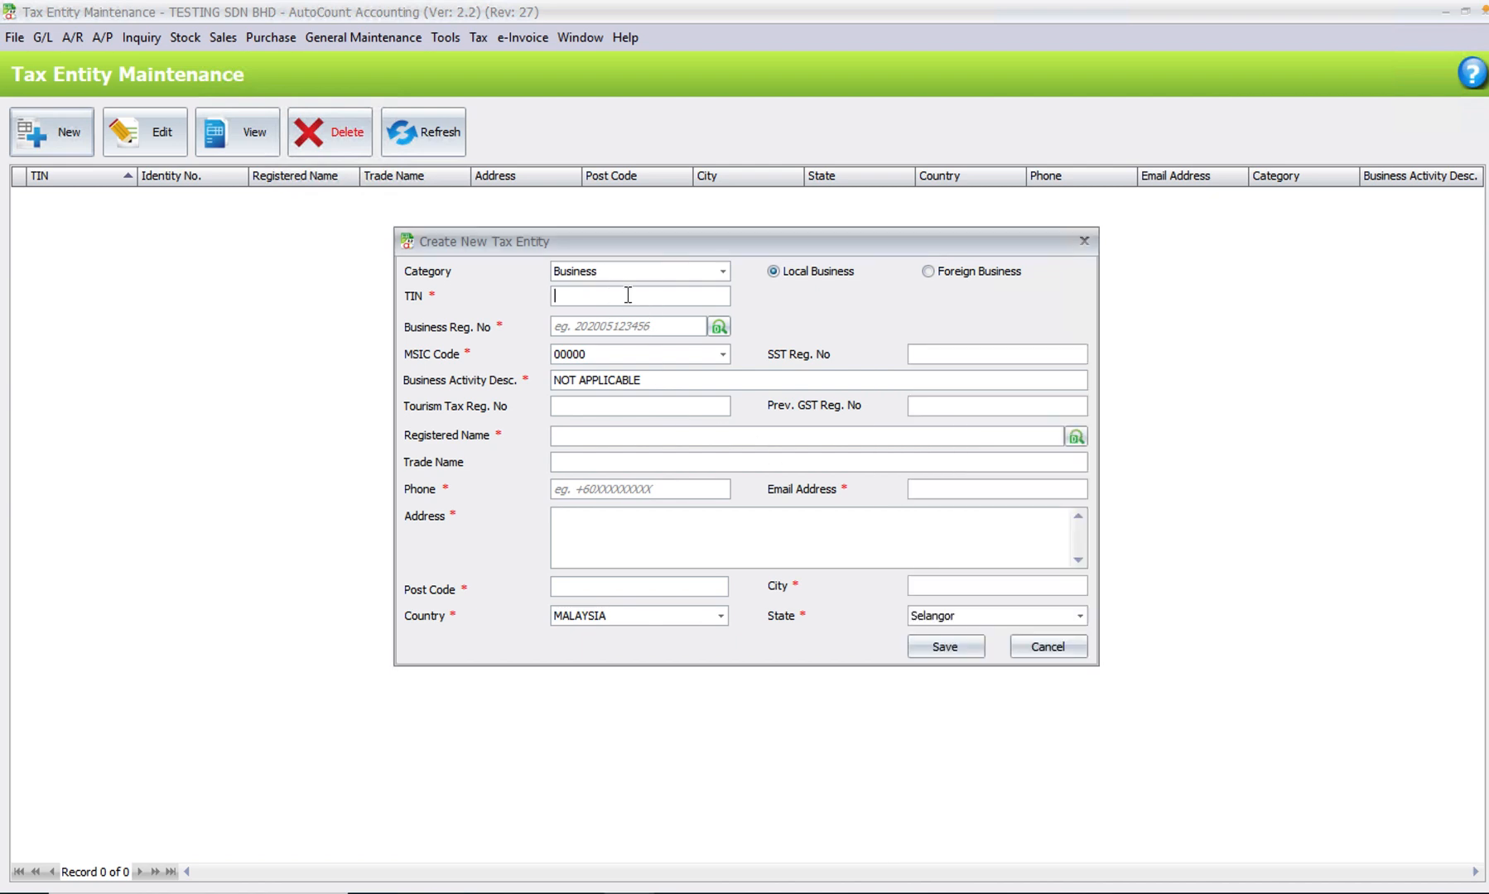
key("ctrl+v")
- Copy the business registration number from the Notepad notes and paste it into the tax entity's Business Reg. No field
key("alt+Tab")
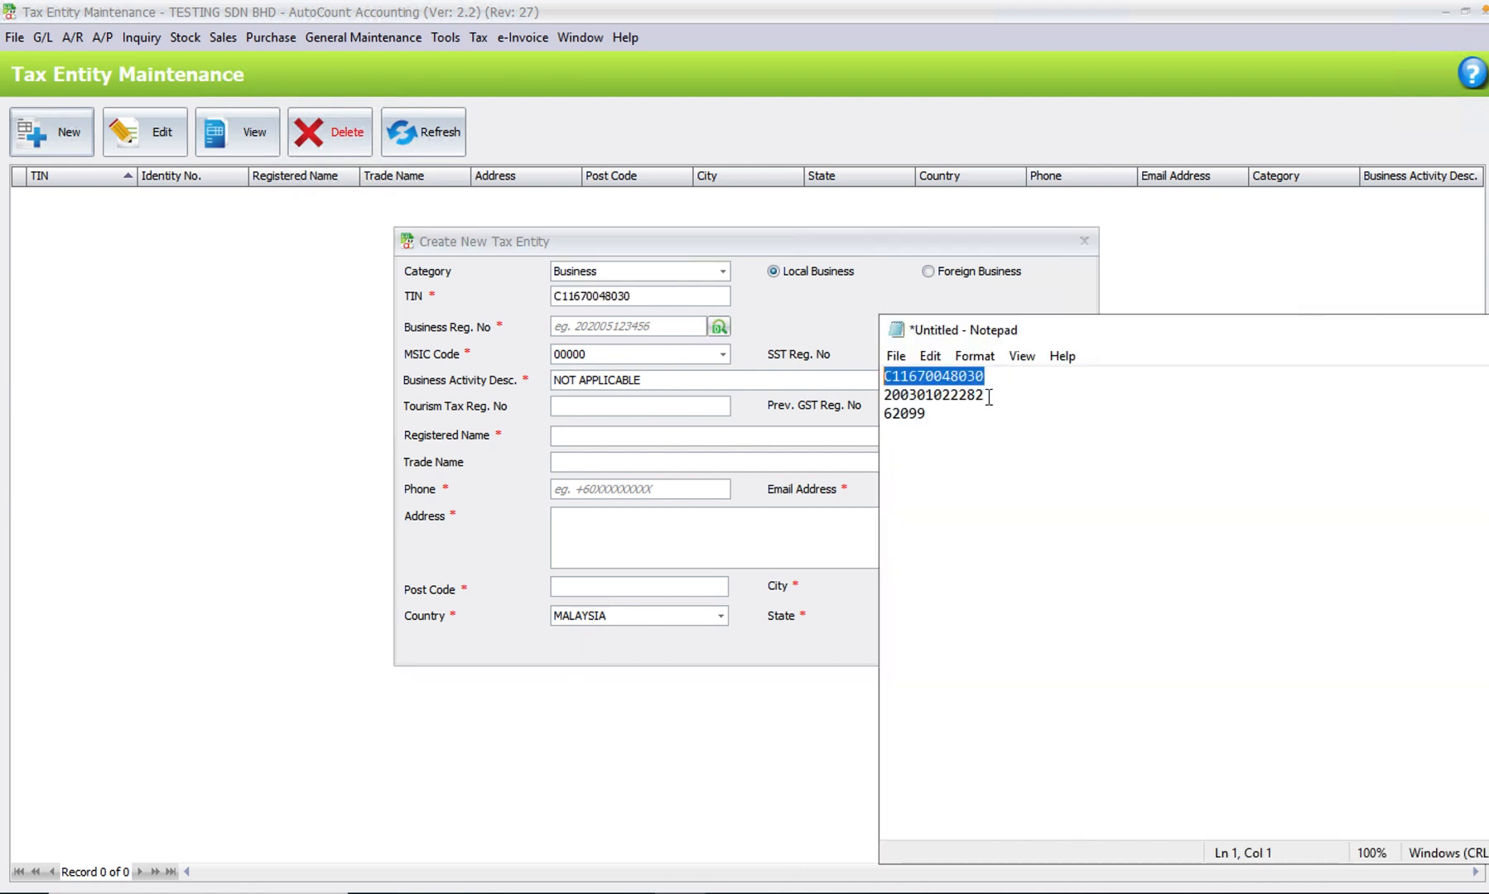
left_click_drag(984, 395, 886, 395)
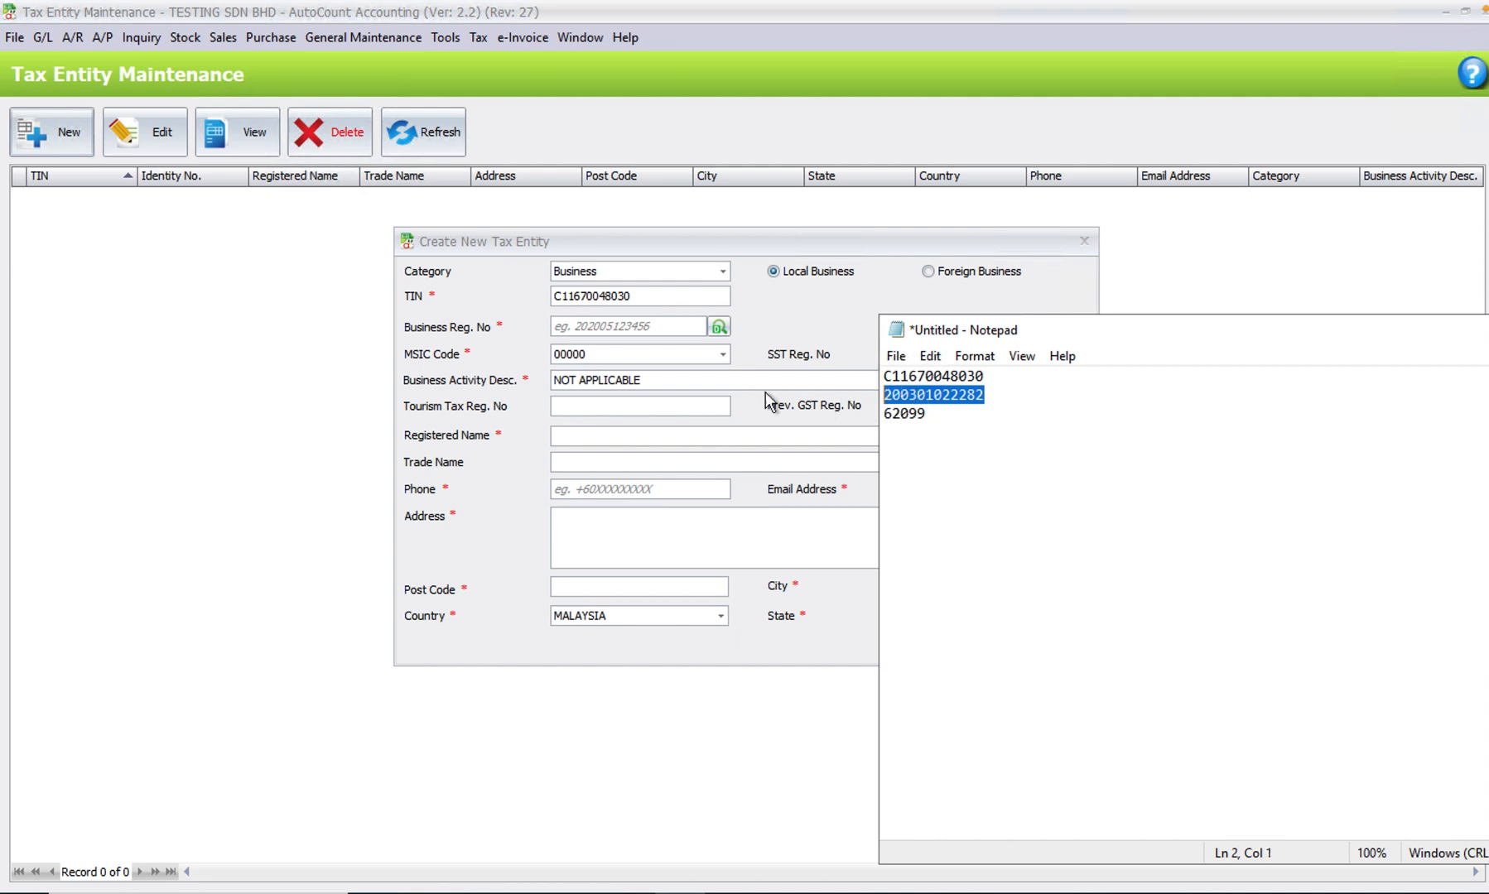
key("ctrl+c")
left_click(624, 328)
key("ctrl+v")
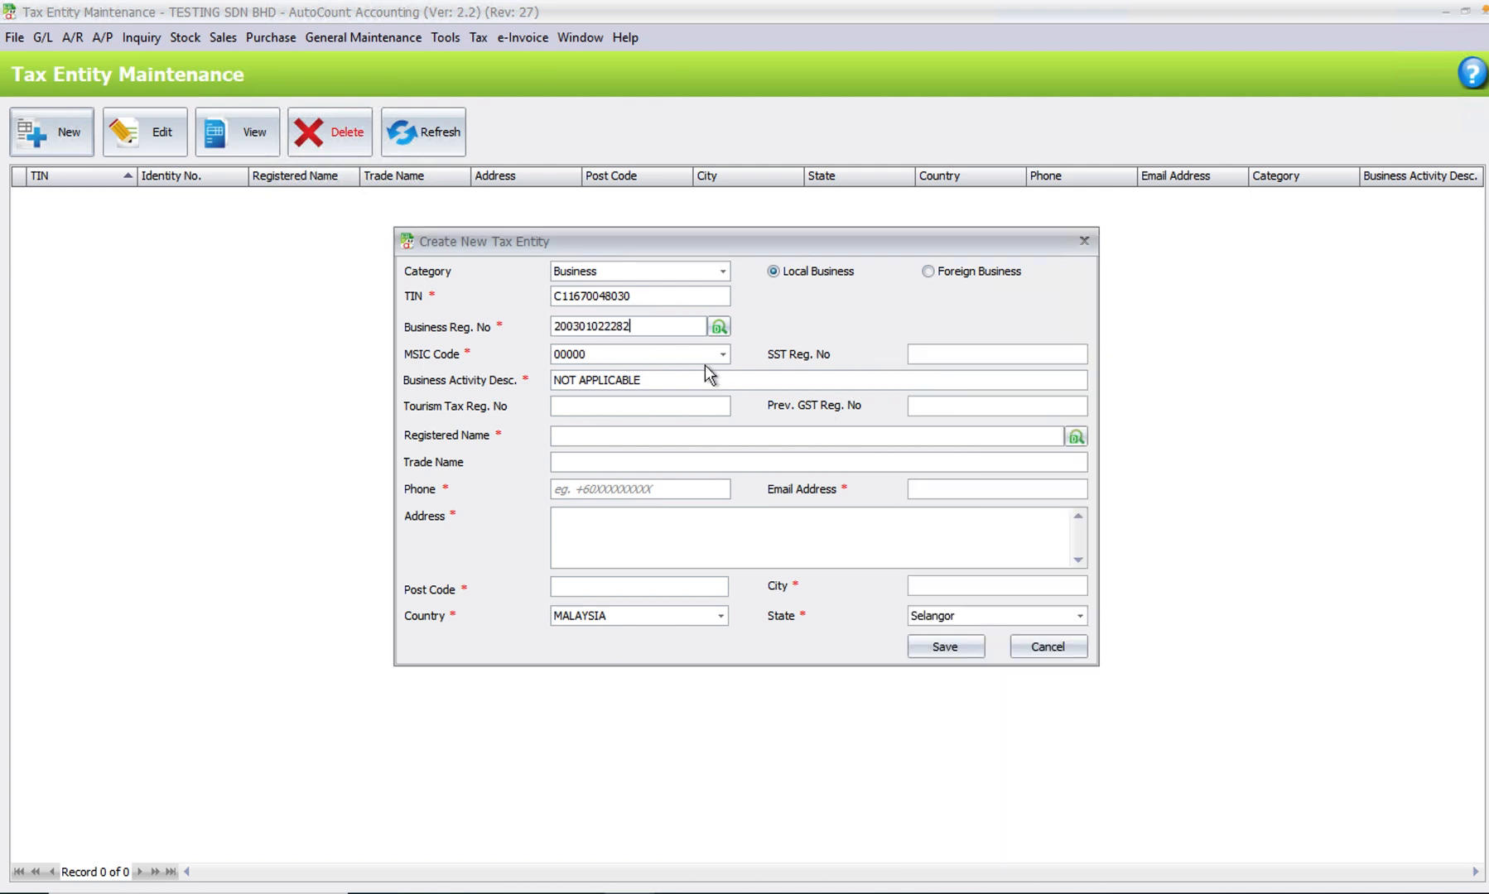
- Set the tax entity's MSIC code to 62099, using the code copied from the Notepad notes
left_click(675, 891)
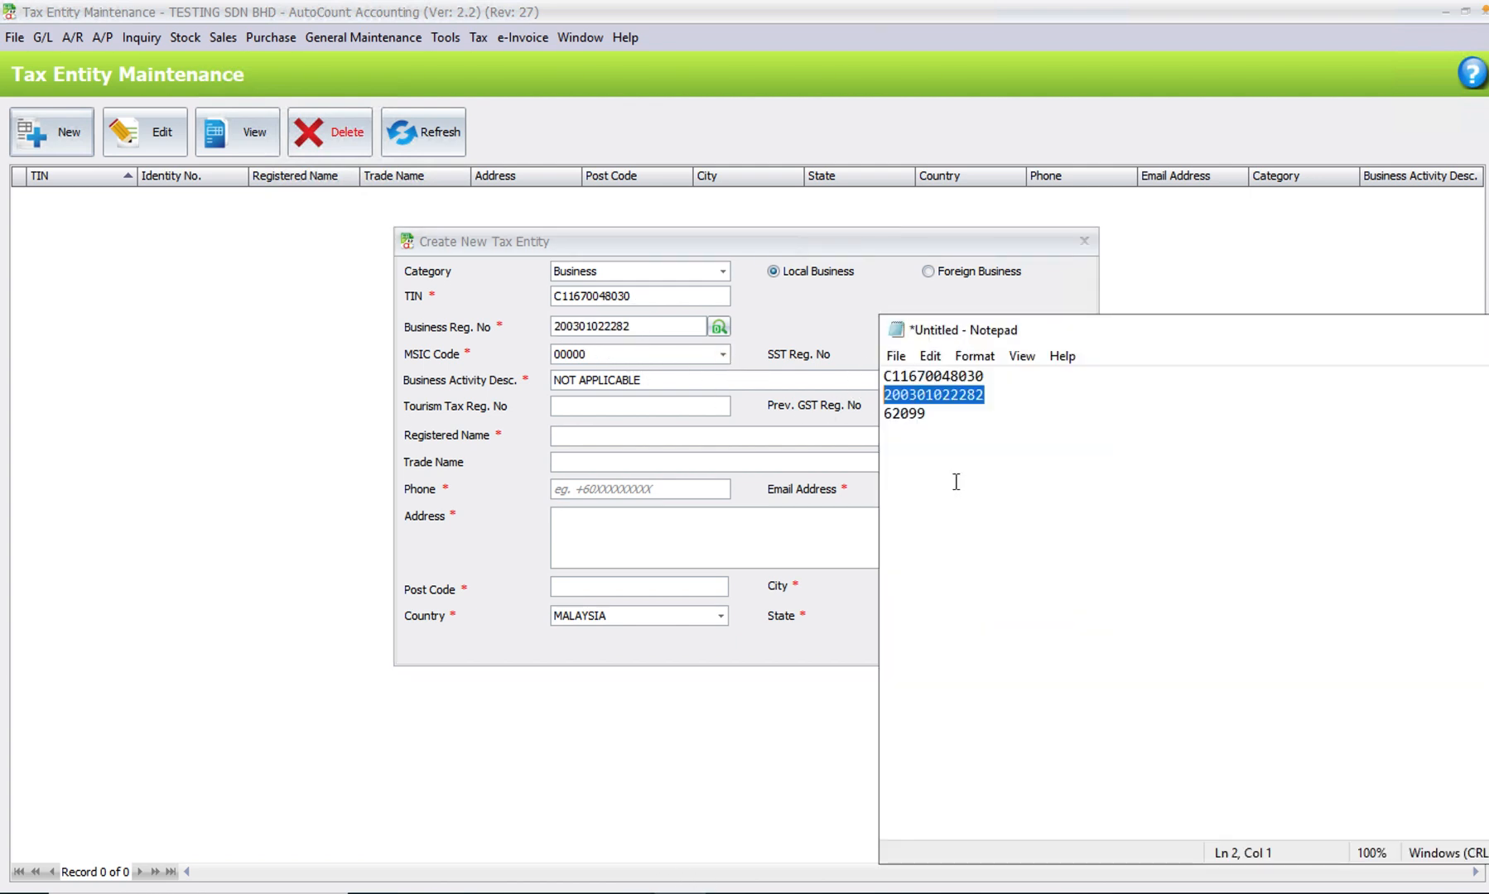
left_click_drag(928, 414, 884, 414)
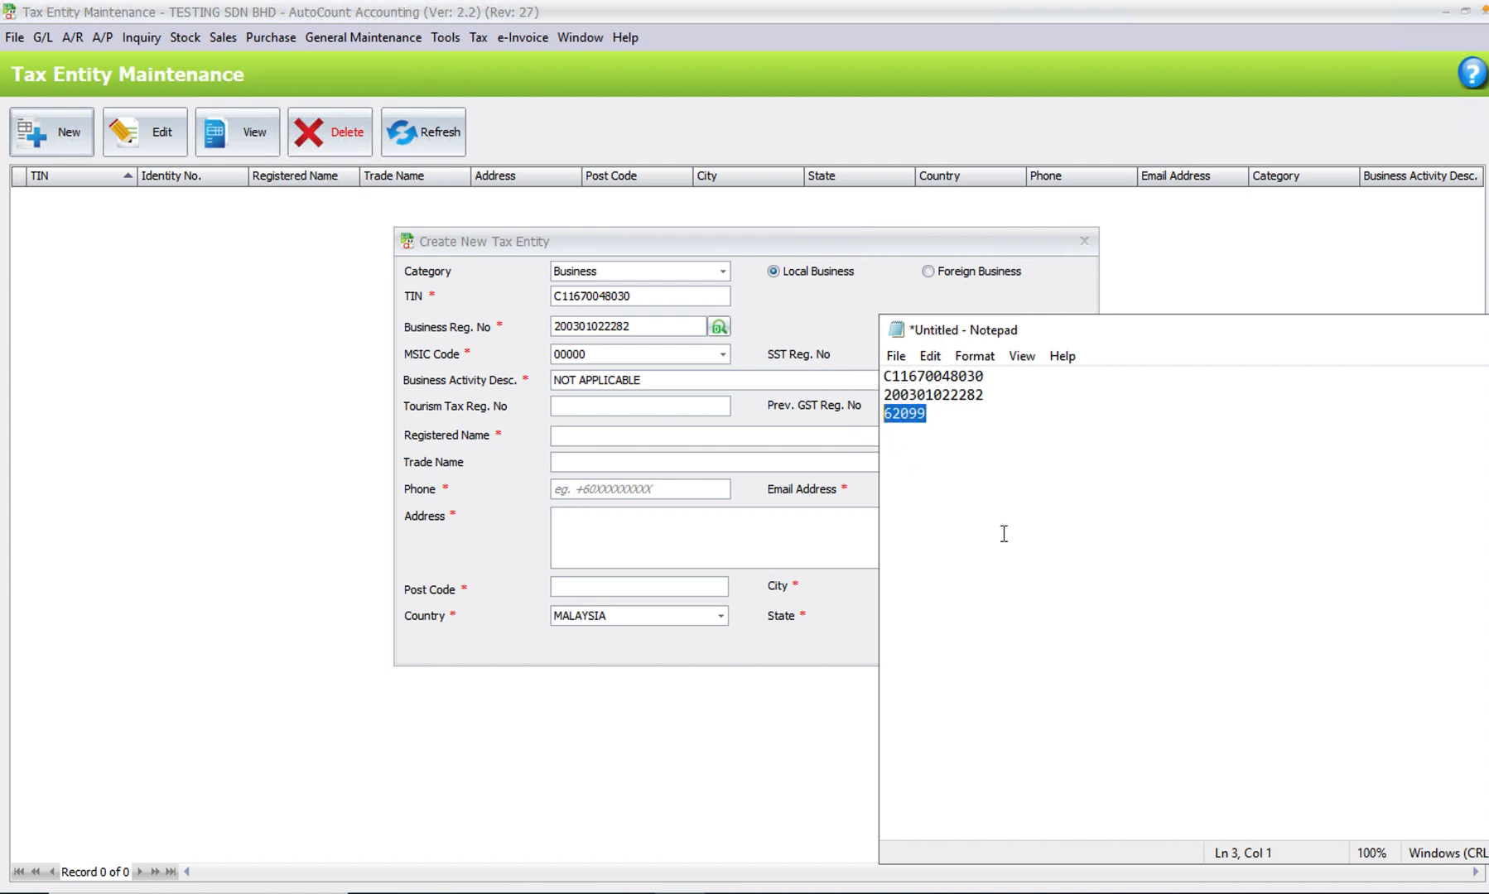
left_click(636, 354)
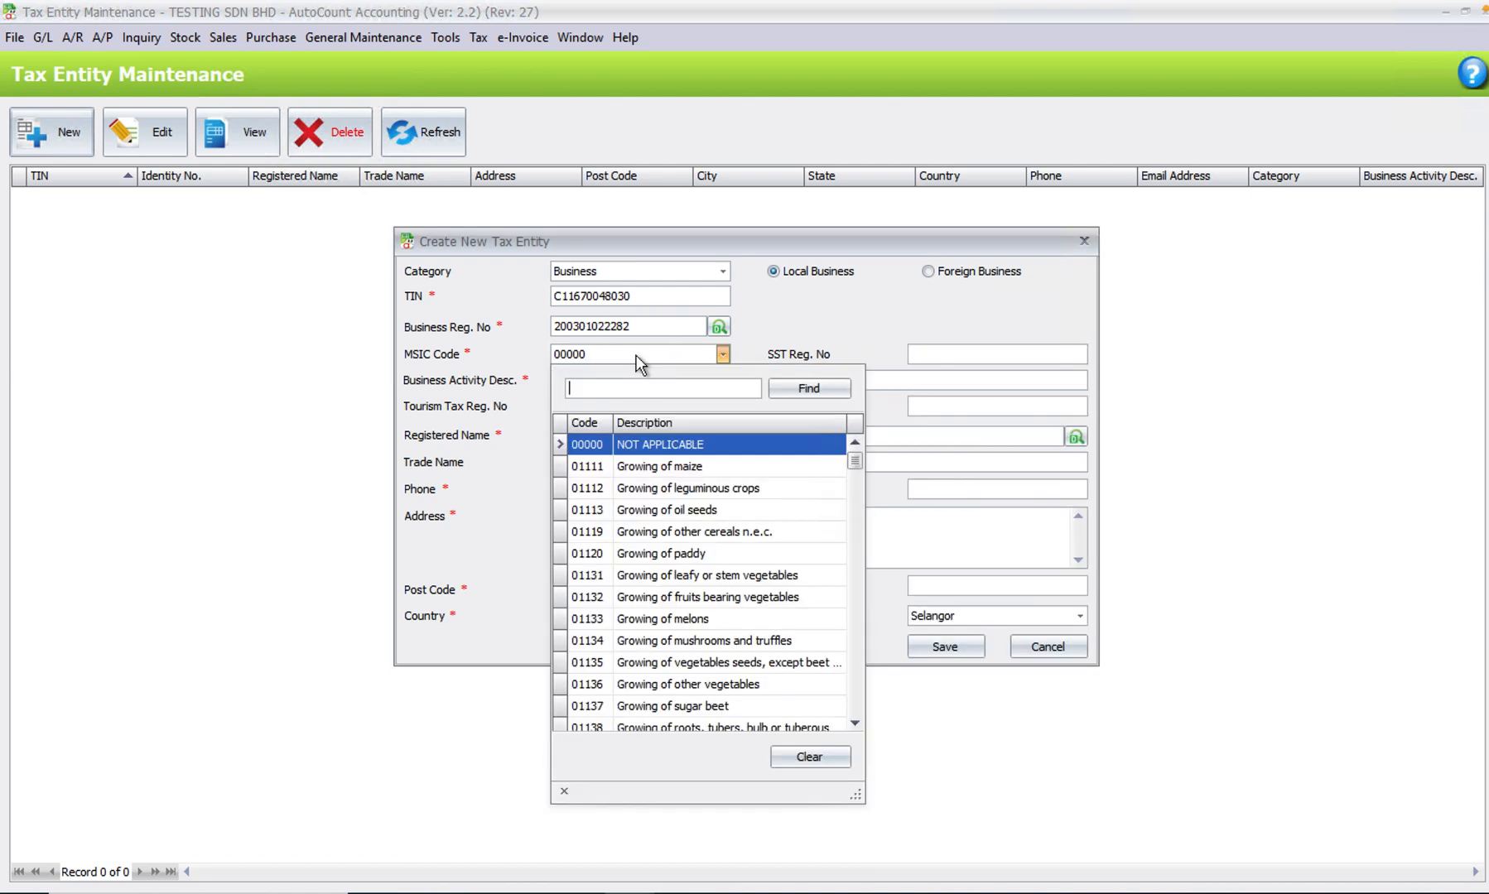
key("ctrl+v")
double_click(739, 443)
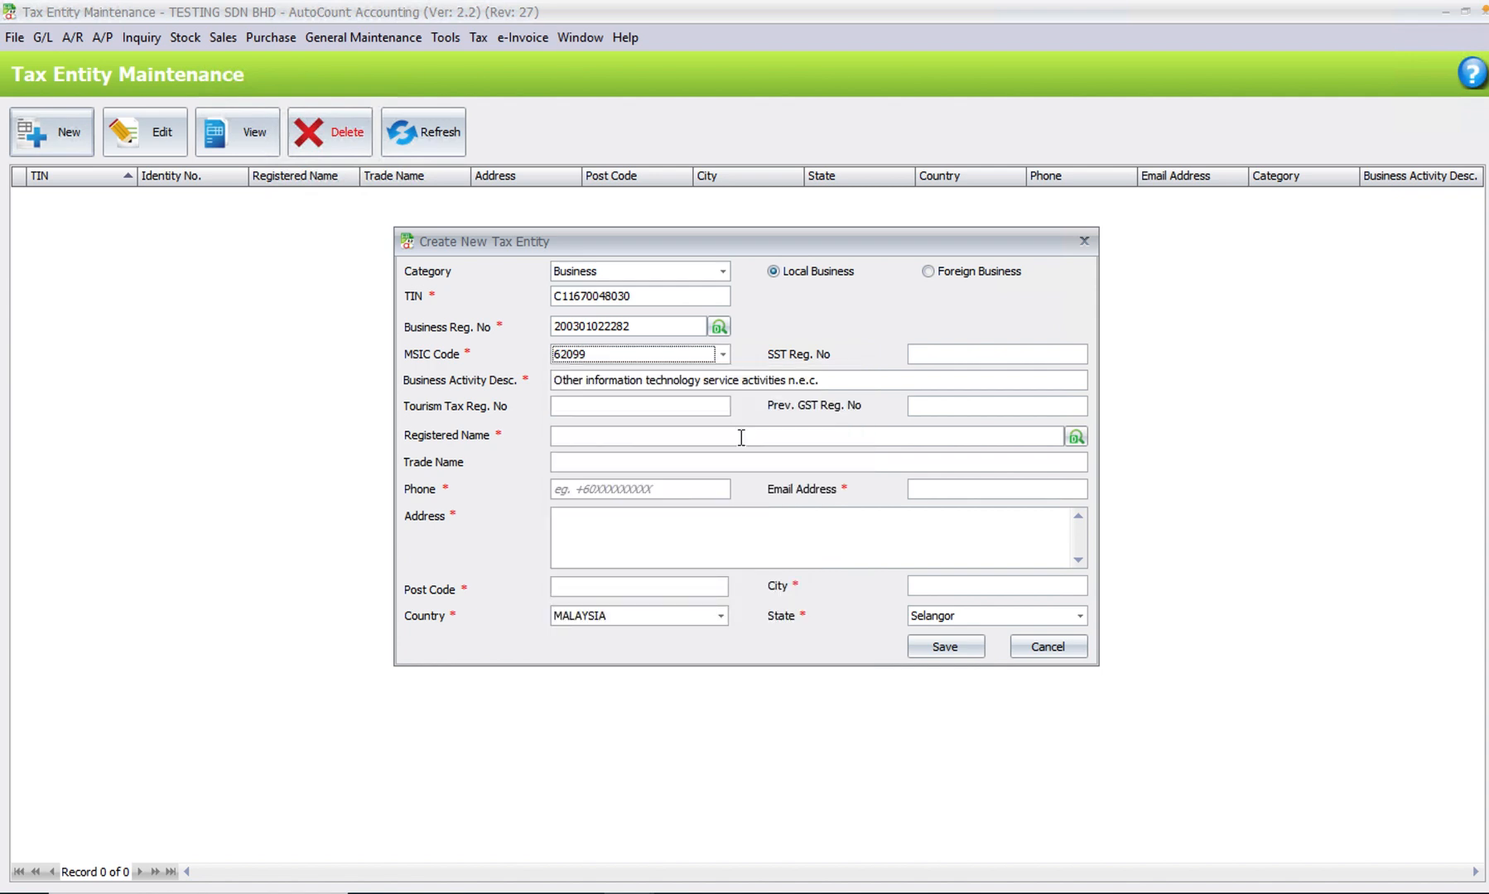
- Enter myconsult Sdn Bhd as the registered name and fill in the company's phone number and email address
key("Tab")
type("myconsult ")
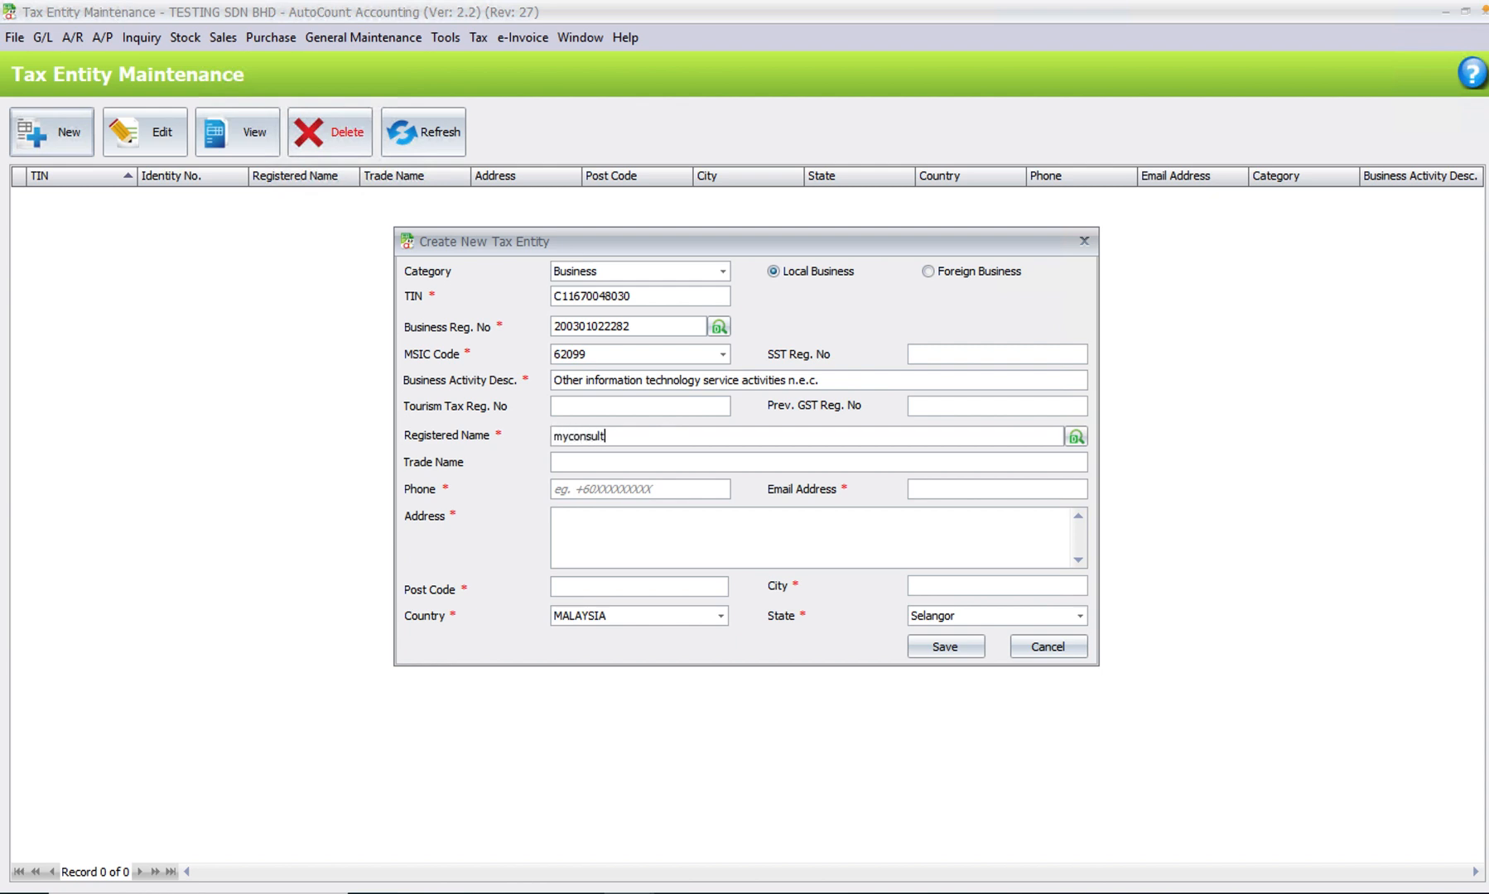
type("Sdn Bhd")
left_click(660, 485)
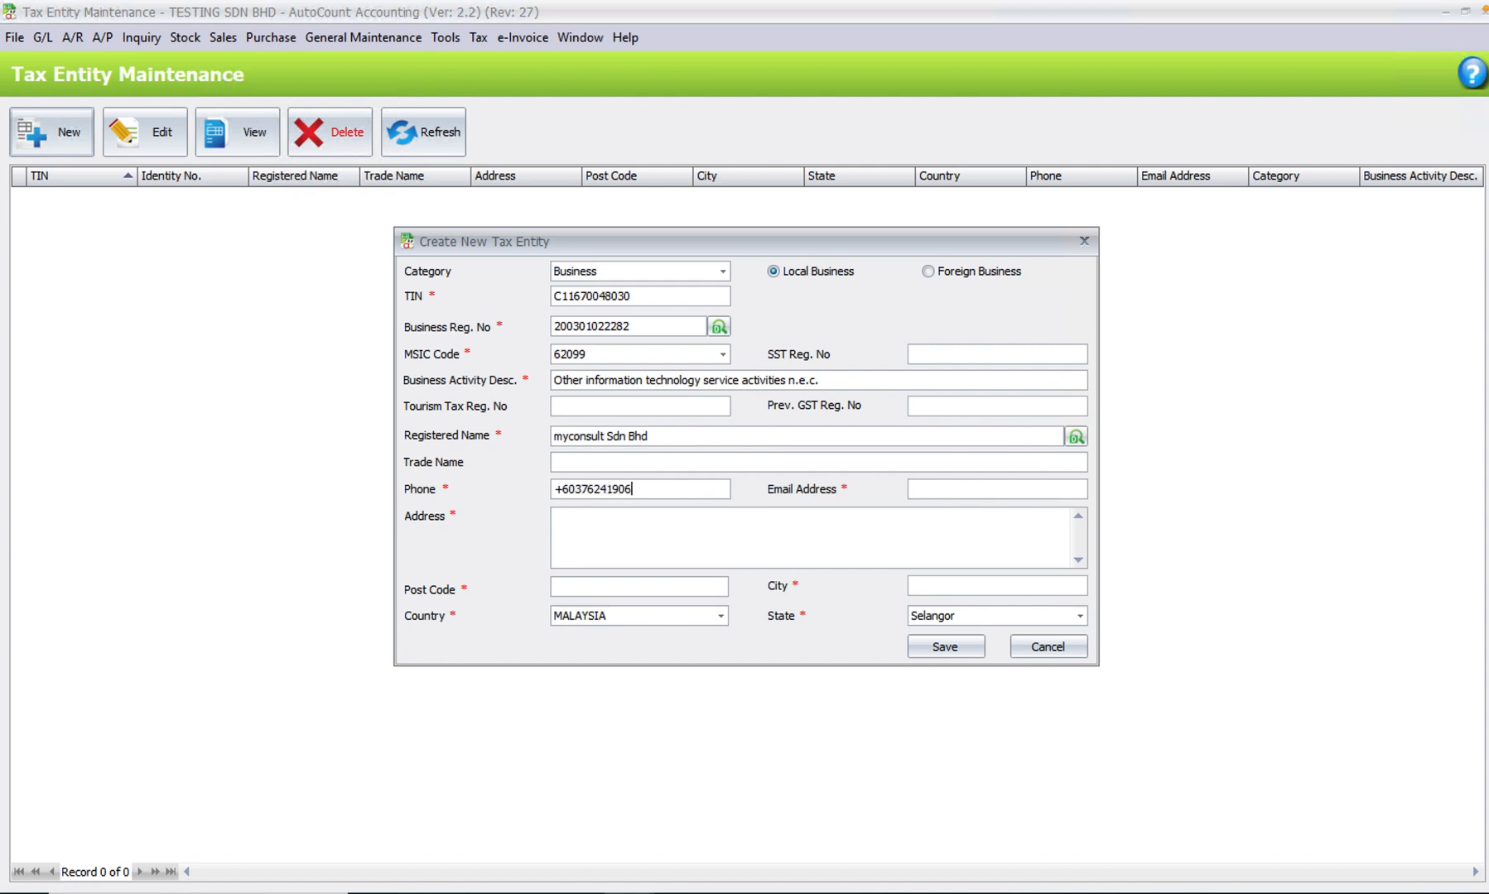
key("Tab")
- Fill in the street address of the new tax entity
key("Tab")
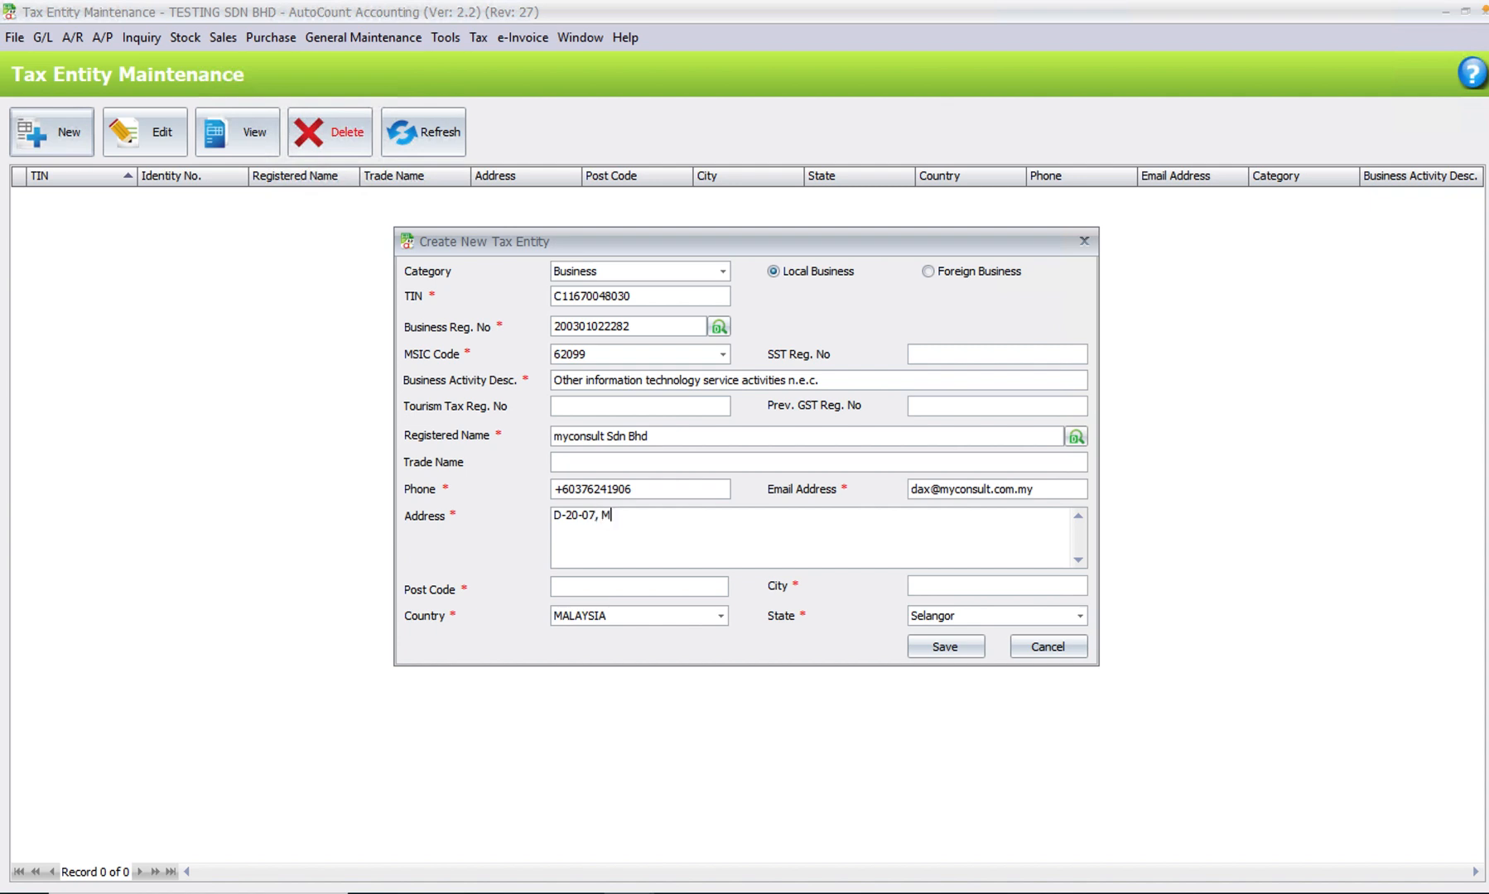
- Fill in the tax entity's post code and city, and save the new tax entity
key("Tab")
type("Kota Damansar")
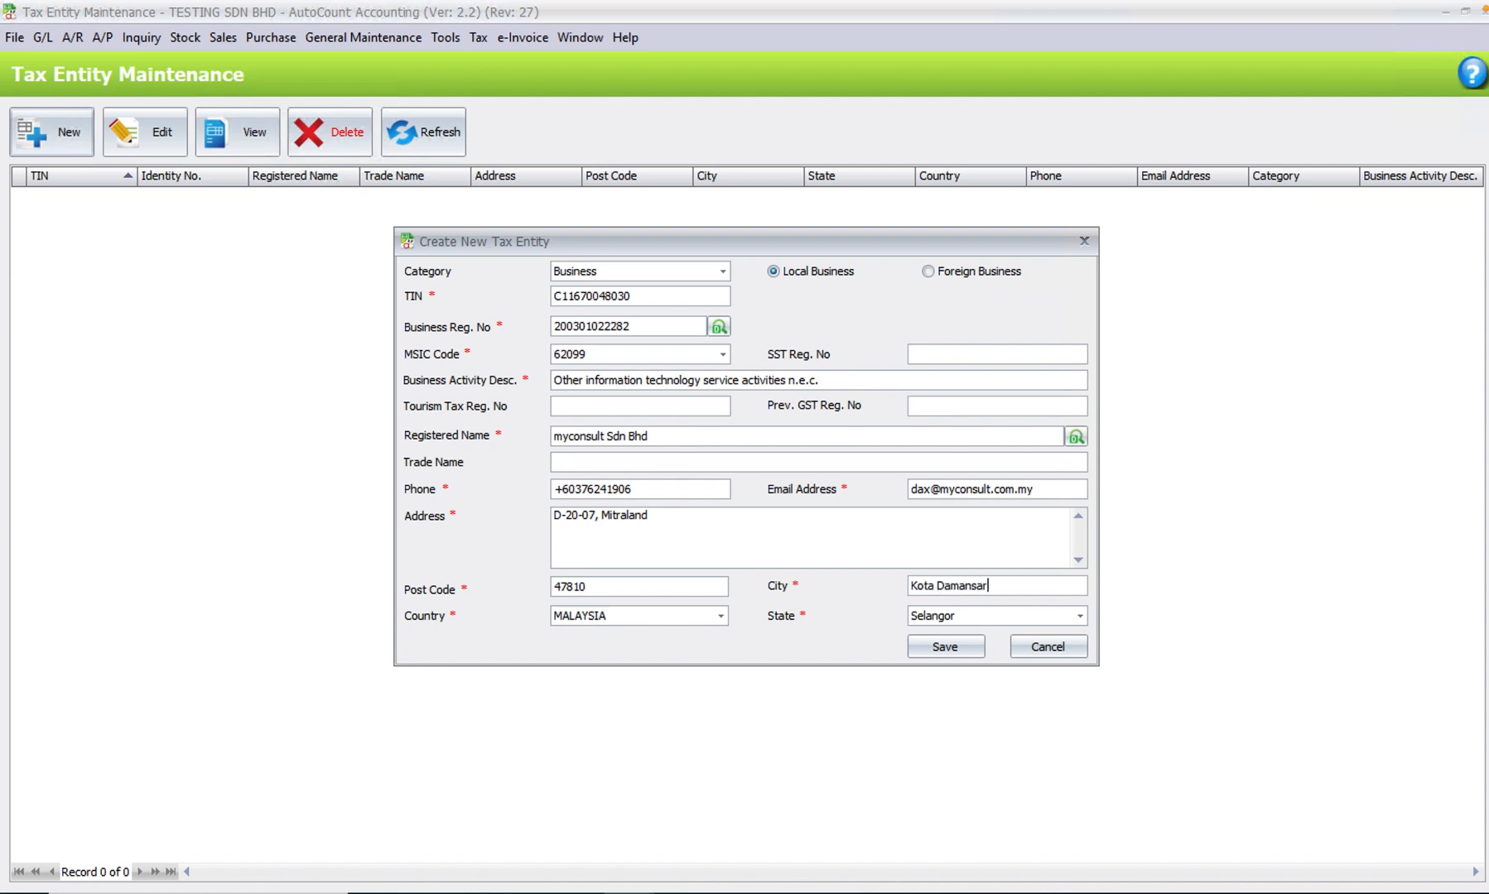
type("a")
left_click(954, 651)
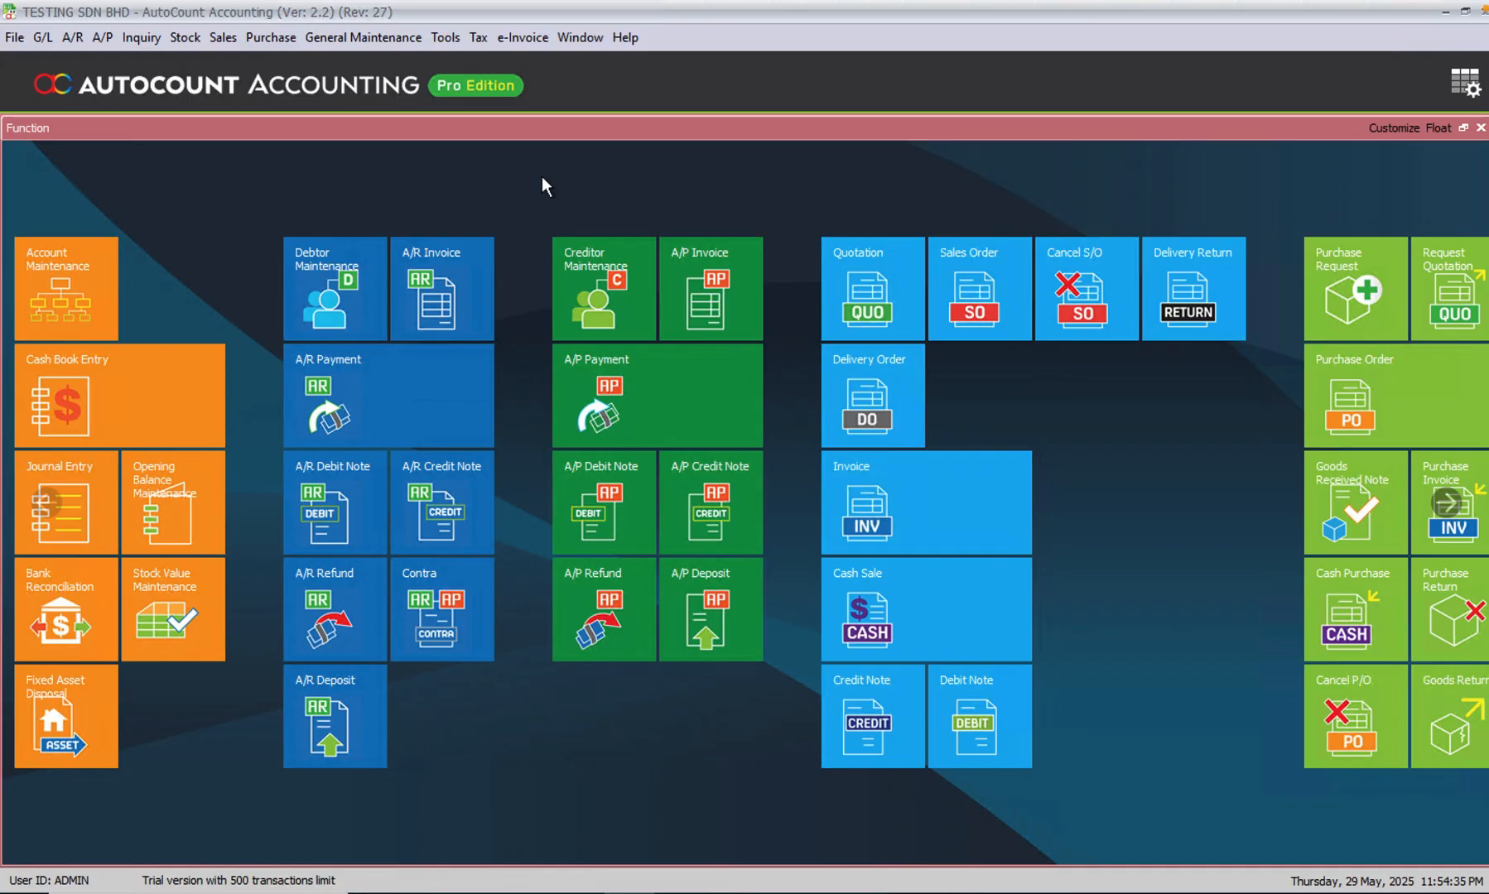
- Change the company name in the Company Profile to myconsult sdn bhd
left_click(380, 42)
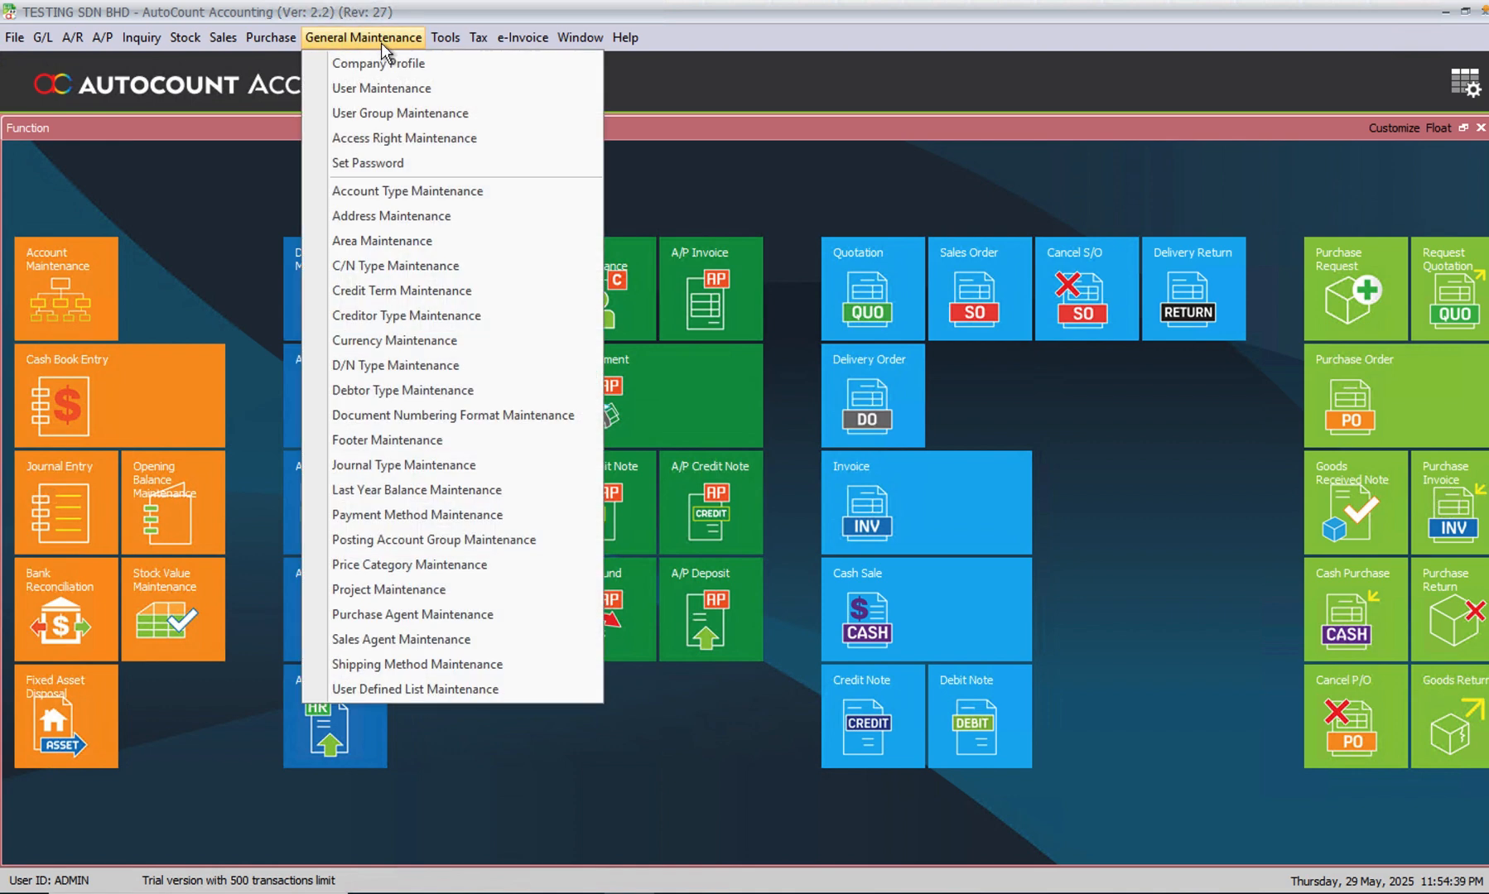
left_click(380, 63)
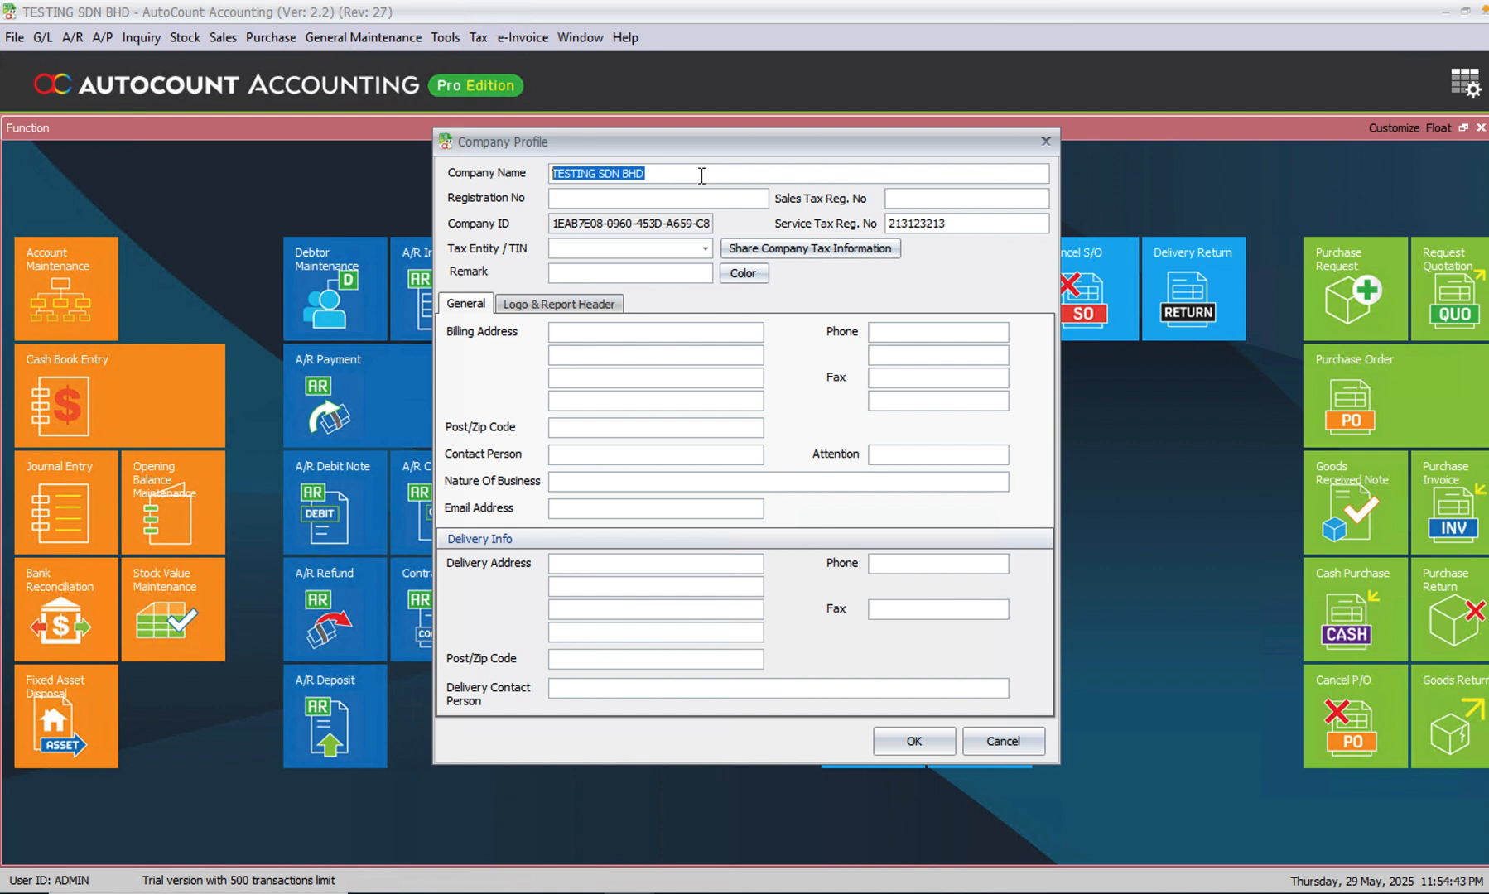
type("myconsult ")
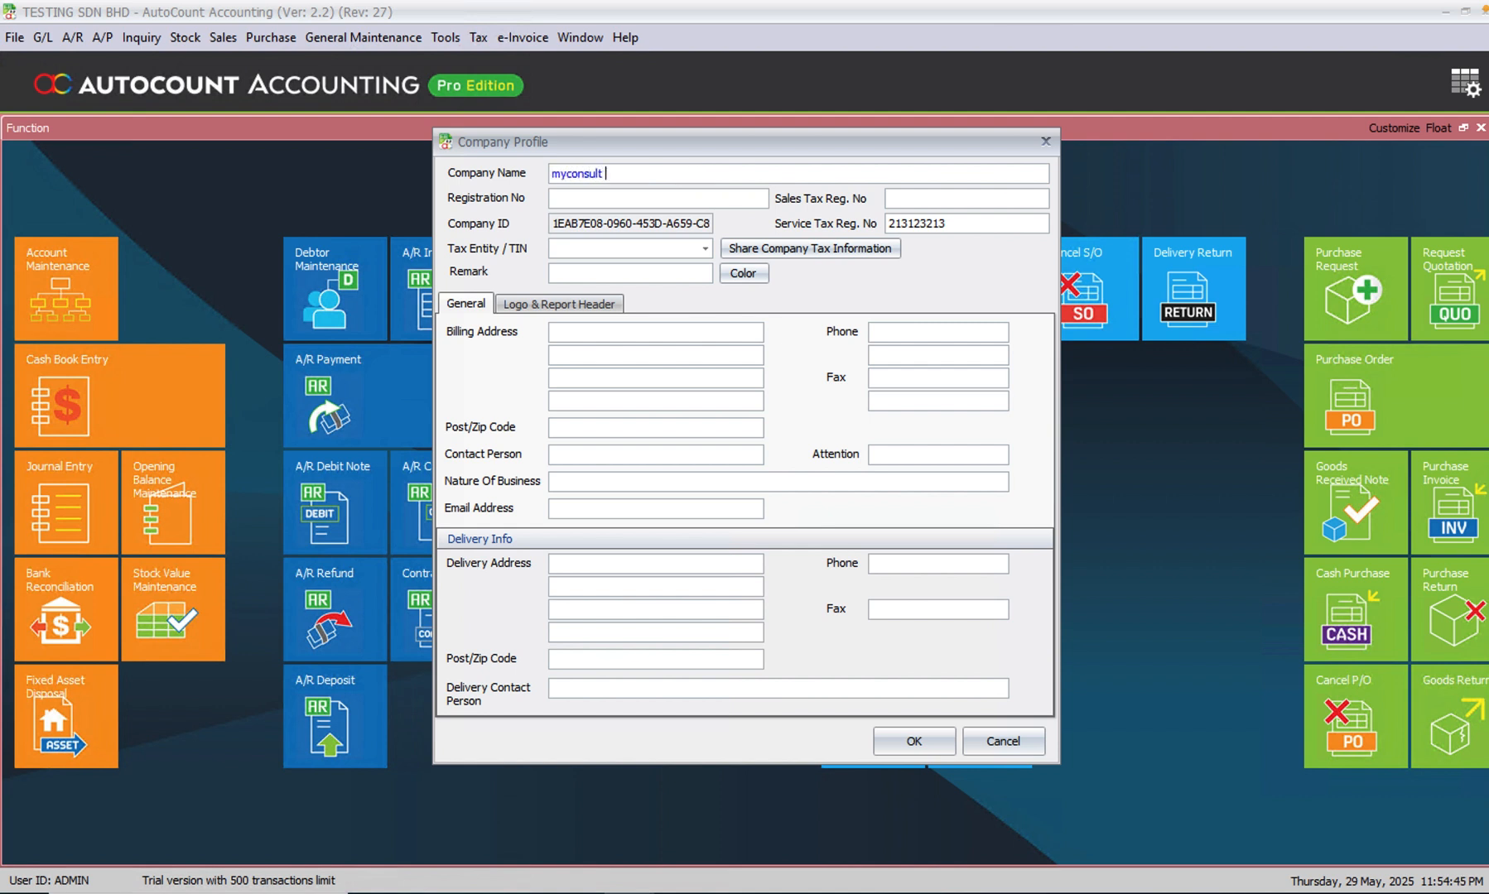
type("sdn bhd")
key("Tab")
- Assign the myconsult Sdn Bhd tax entity to the company profile and save the profile
left_click(704, 248)
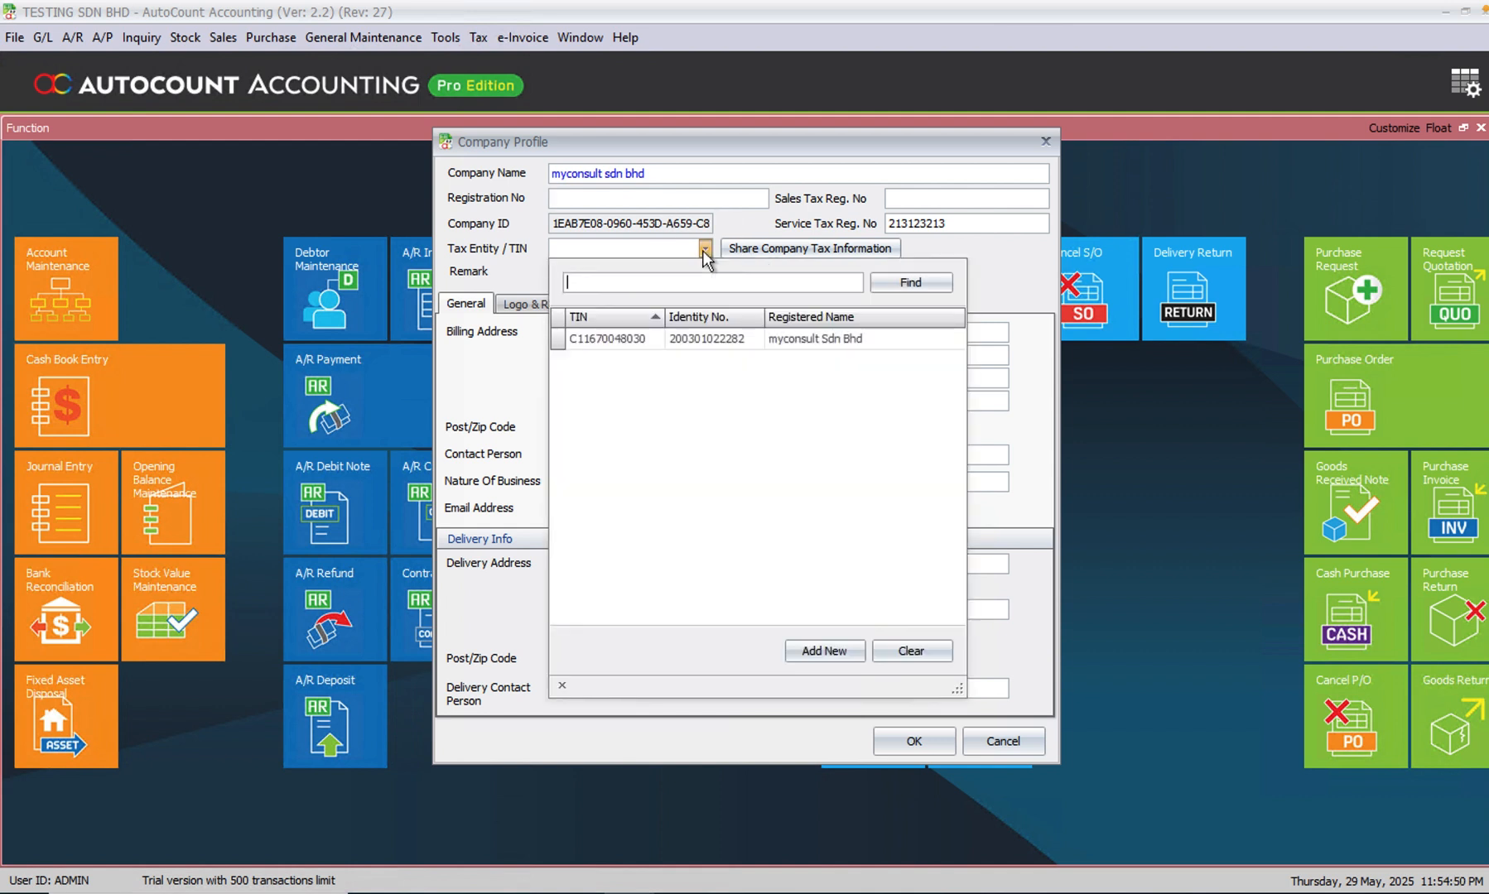
left_click(793, 342)
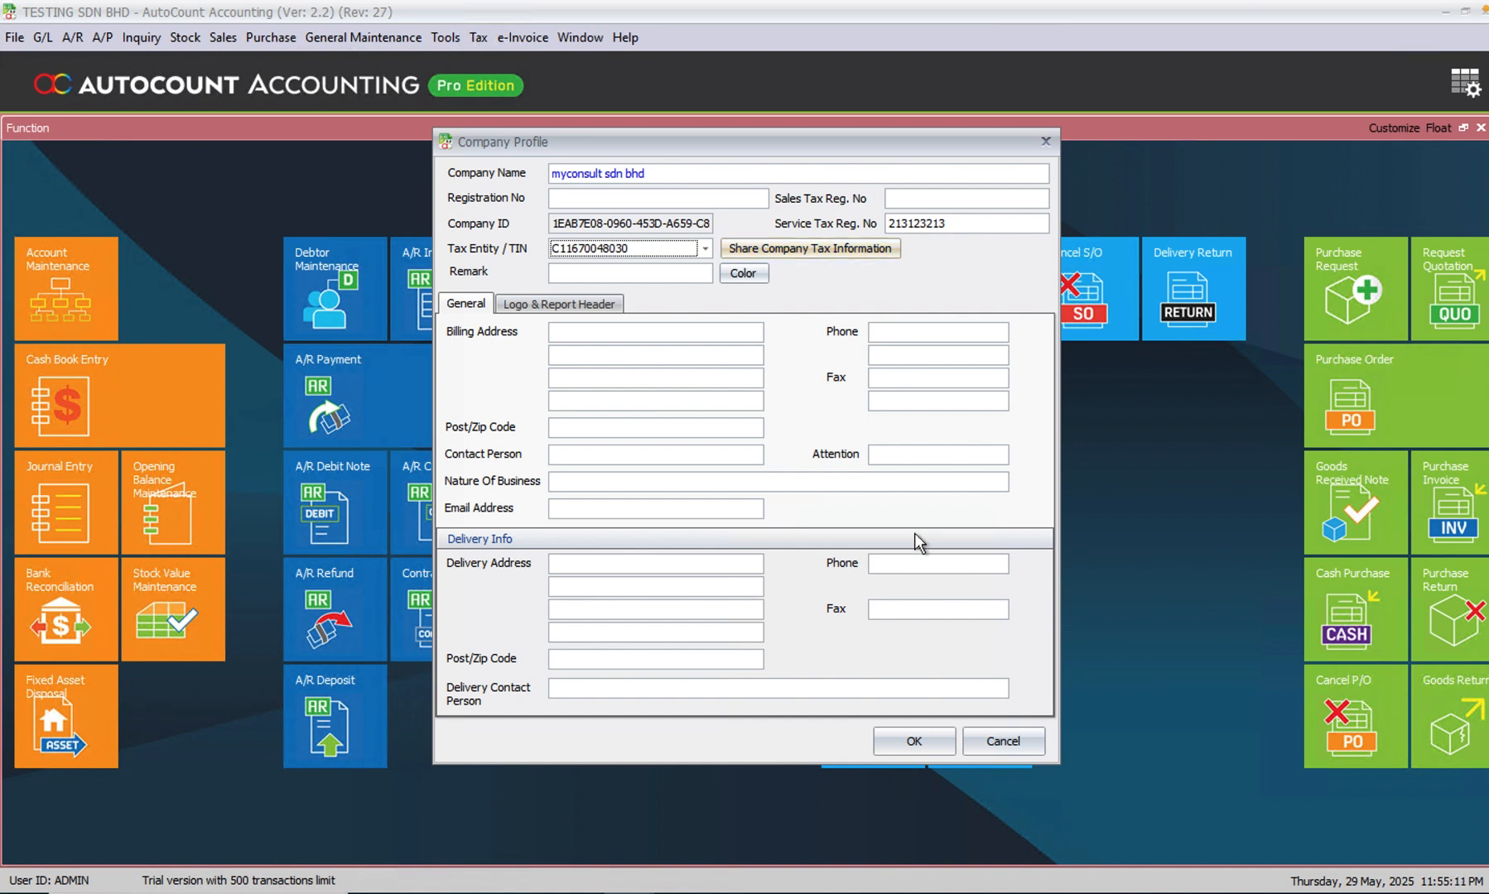
left_click(891, 733)
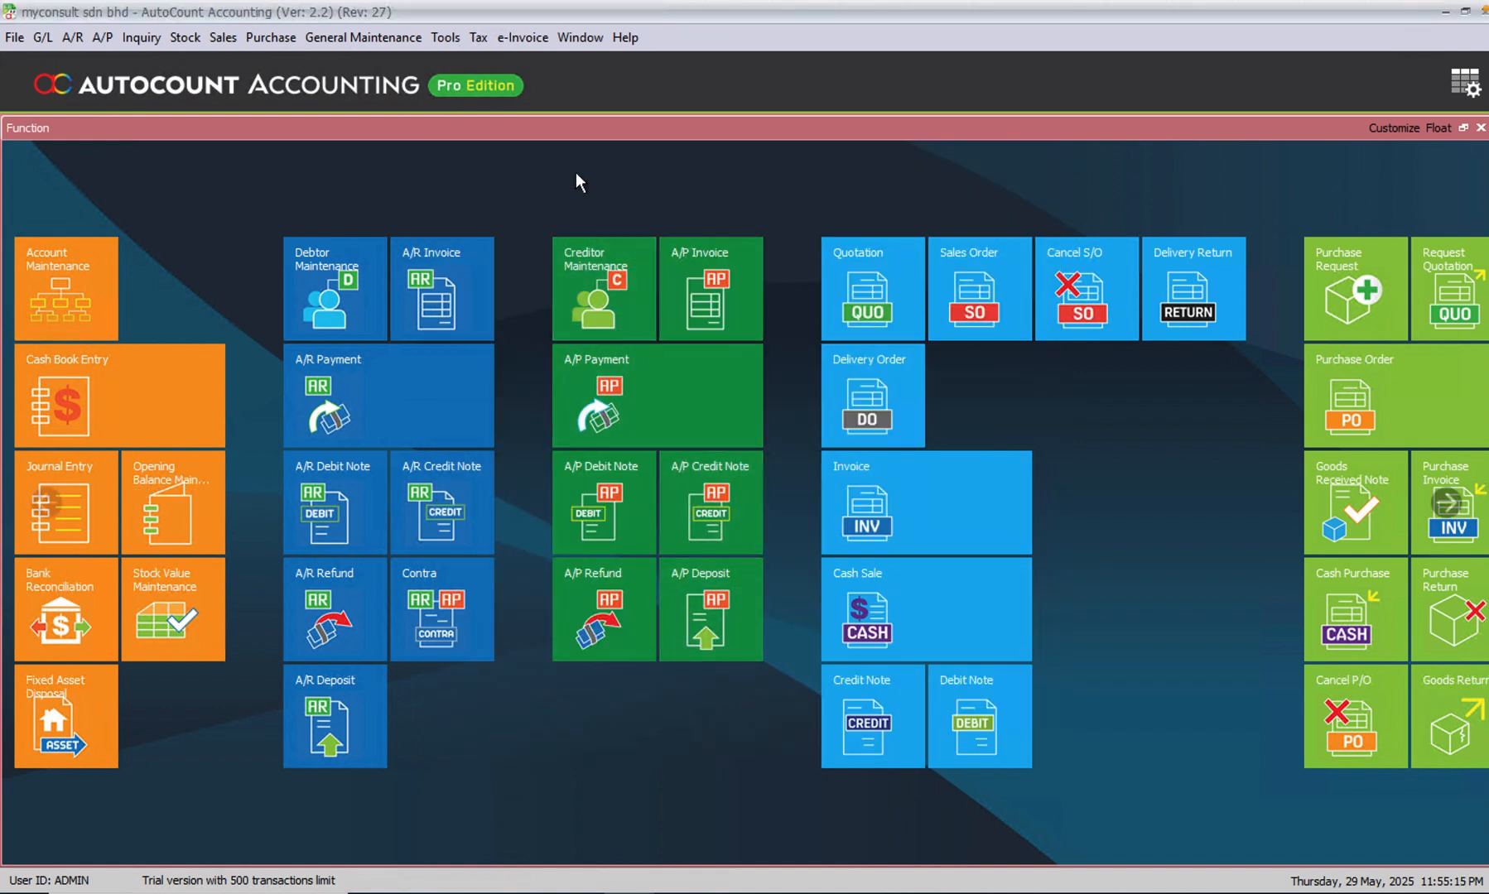
- Set the e-Invoice start date to 01/07/2025 in the e-Invoice Setting
left_click(533, 45)
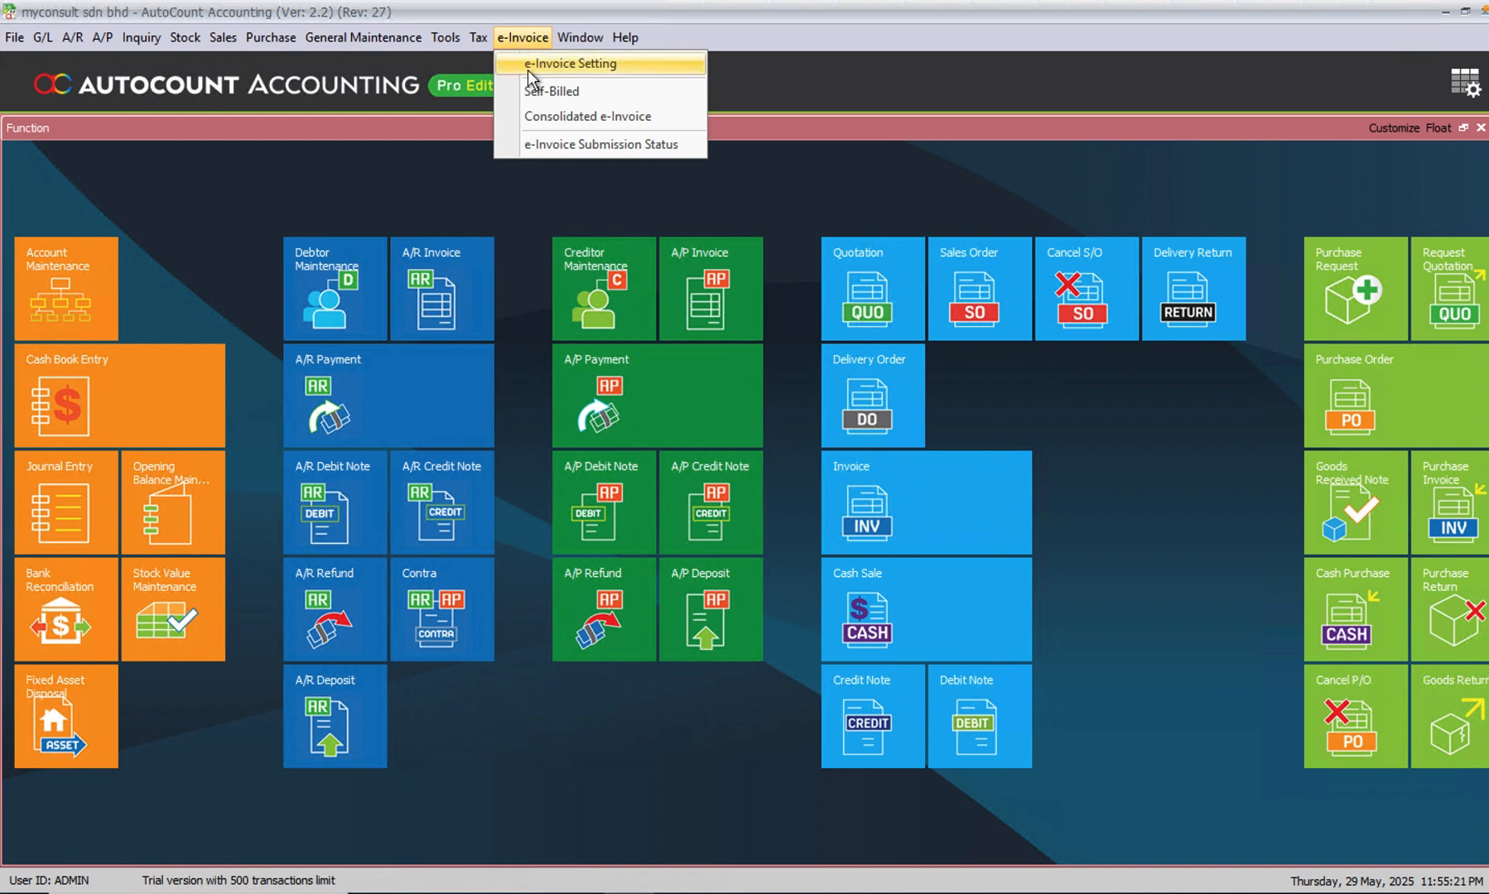
left_click(530, 64)
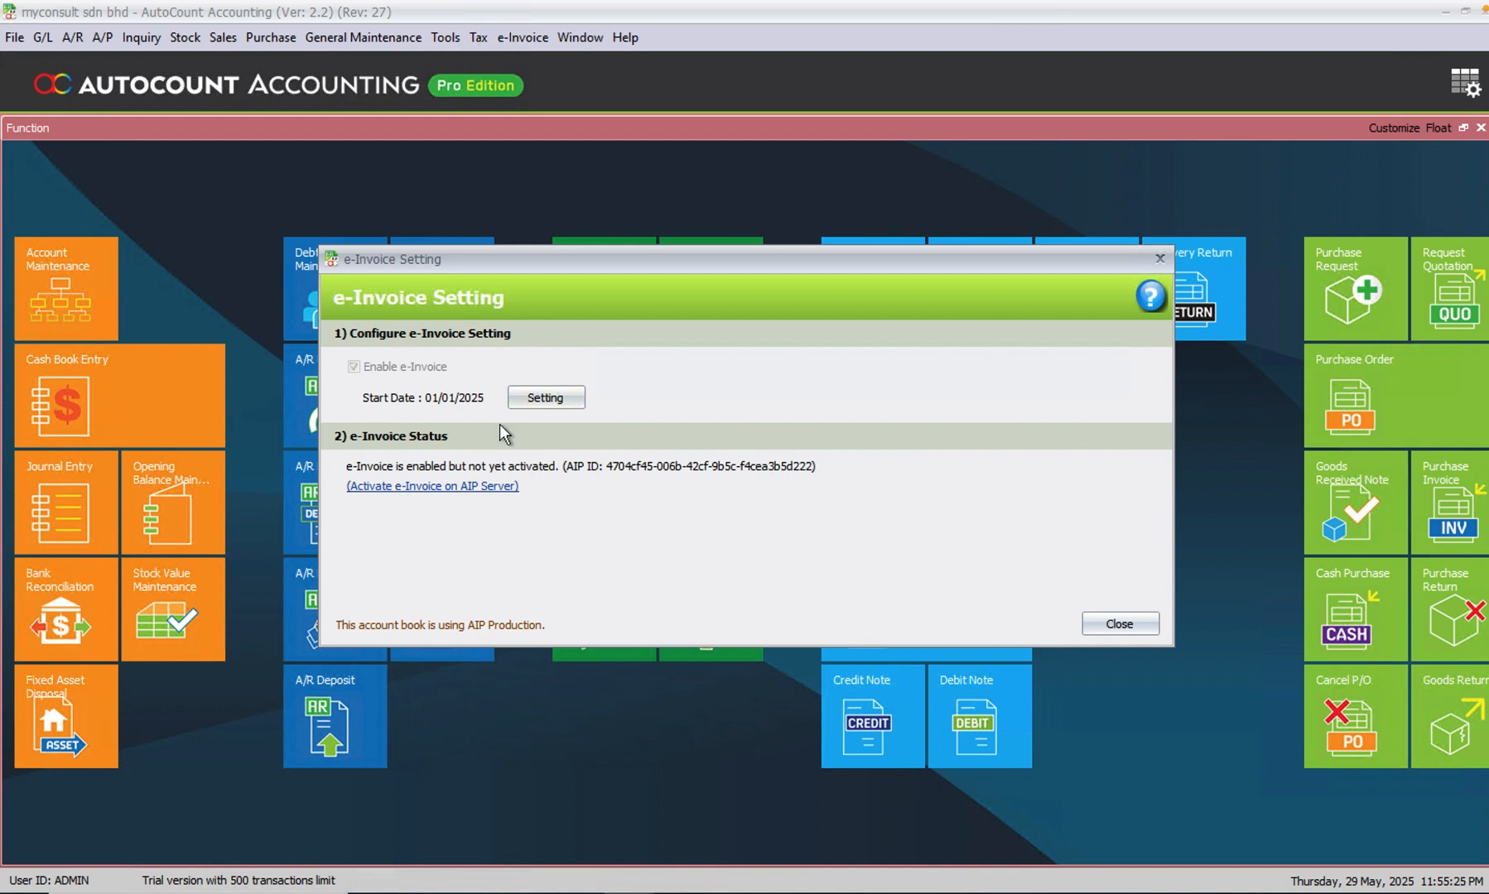
left_click(543, 398)
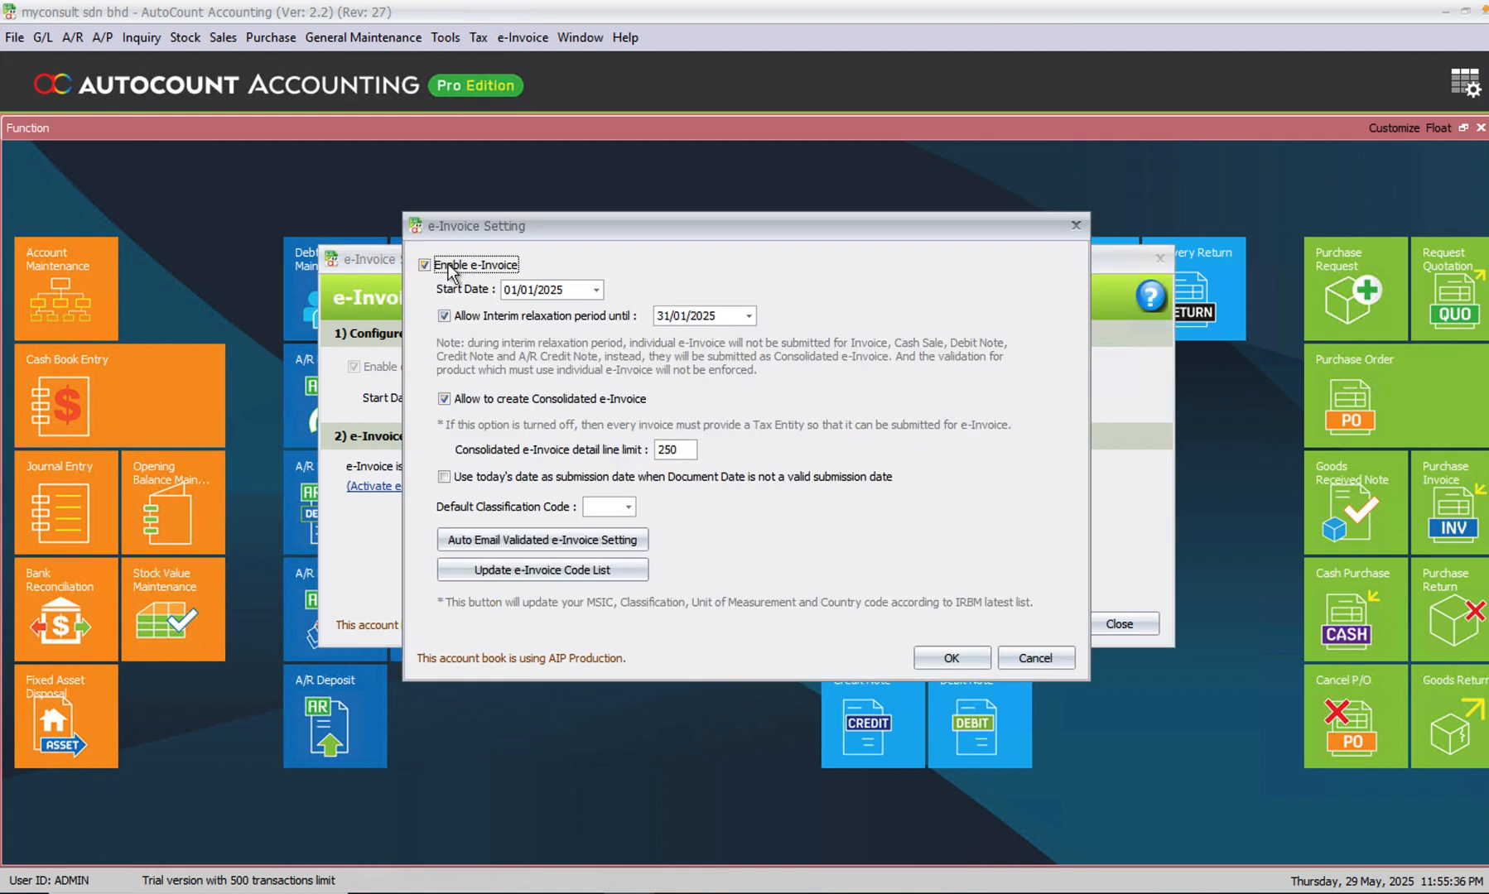
left_click(597, 292)
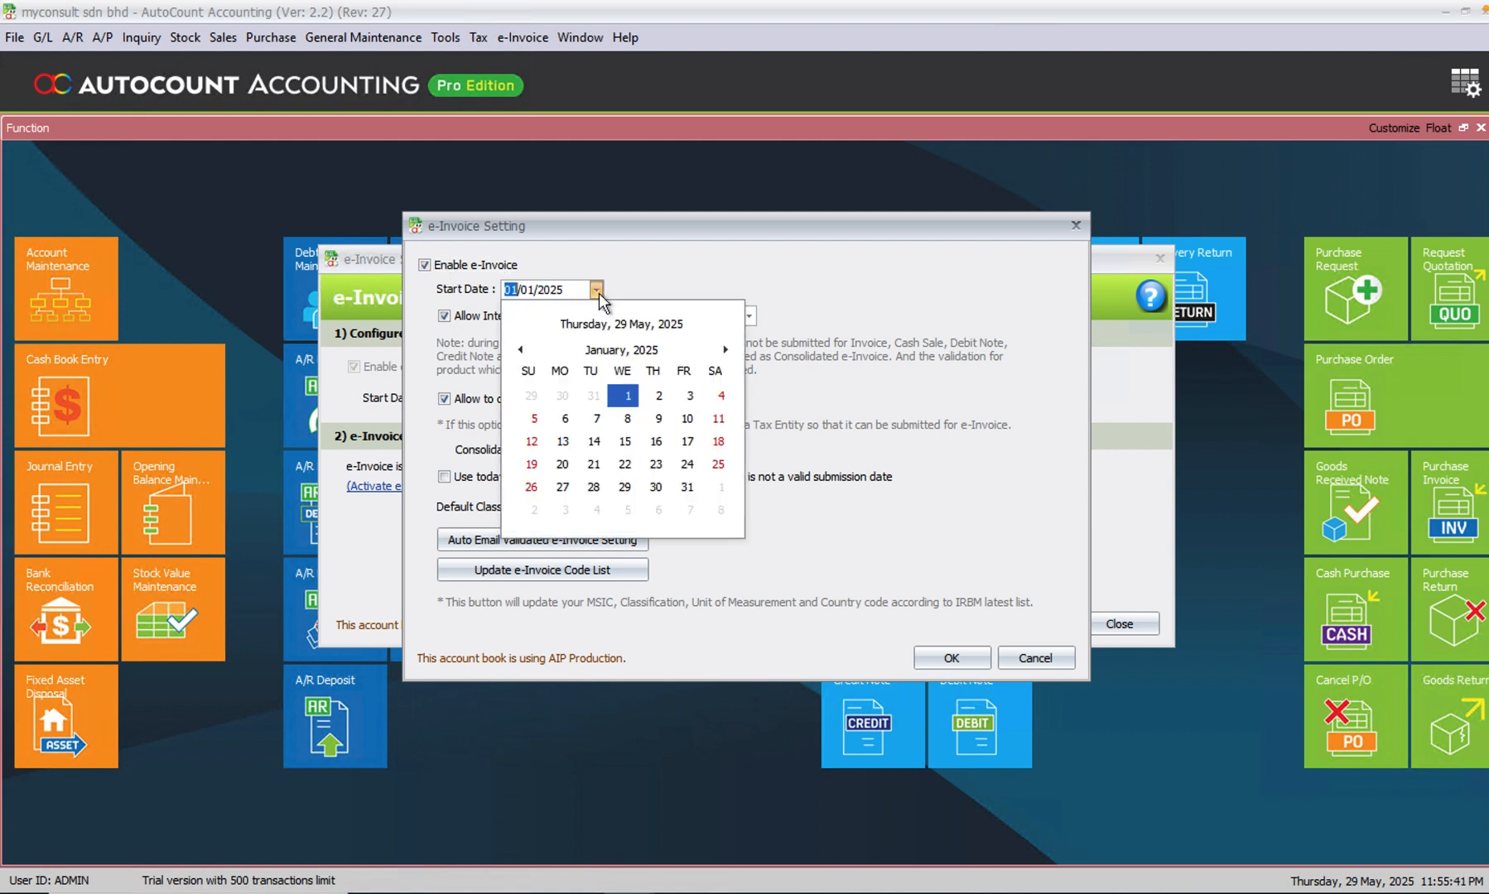
left_click(638, 350)
left_click(648, 439)
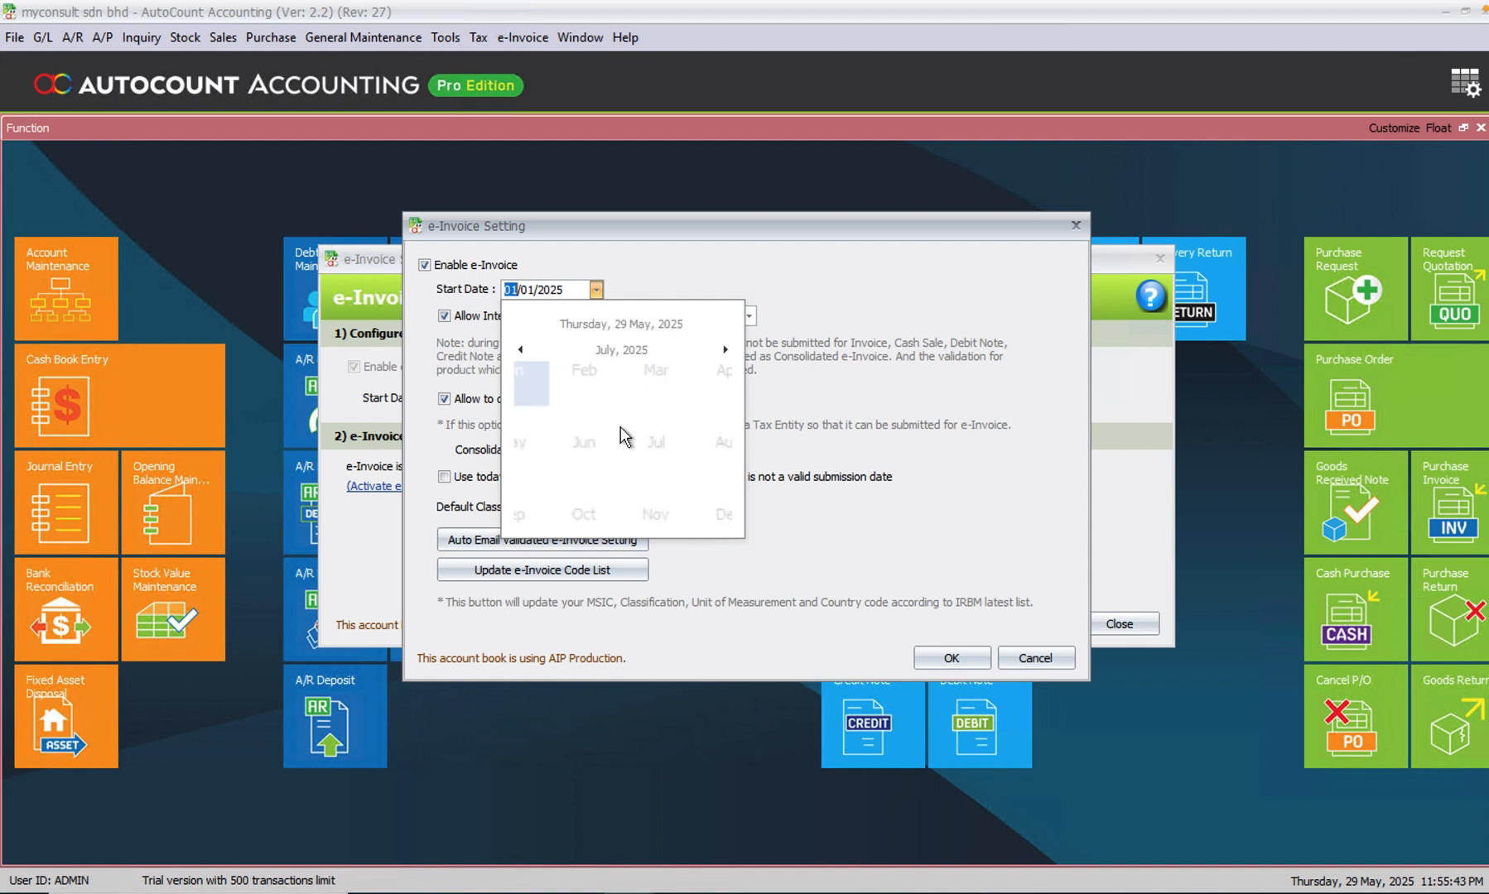
left_click(598, 396)
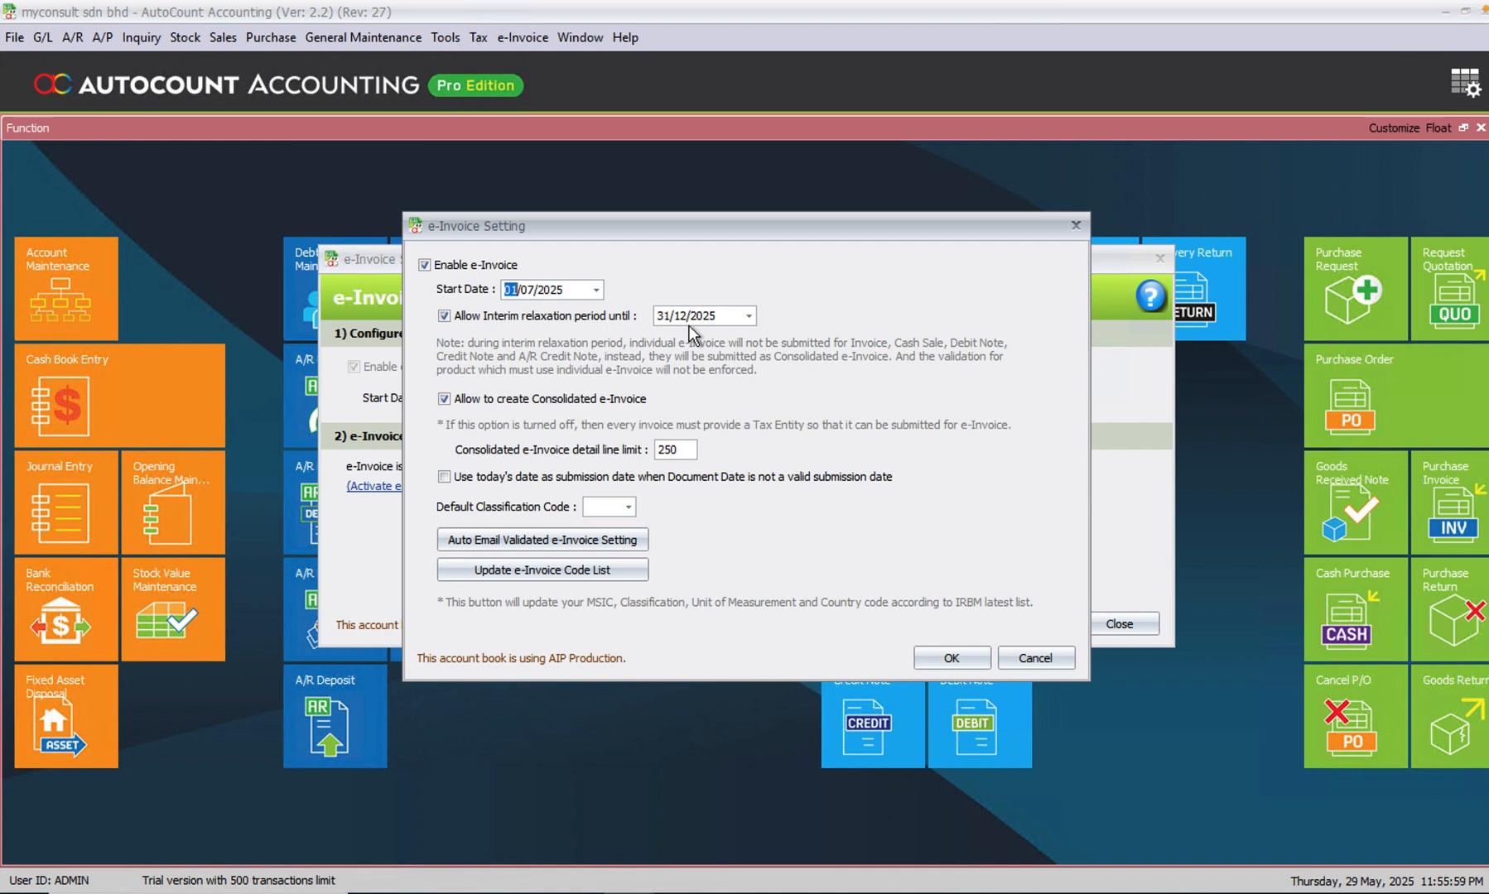
- Set the interim relaxation period to last until 30/11/2025
left_click_drag(704, 315, 600, 311)
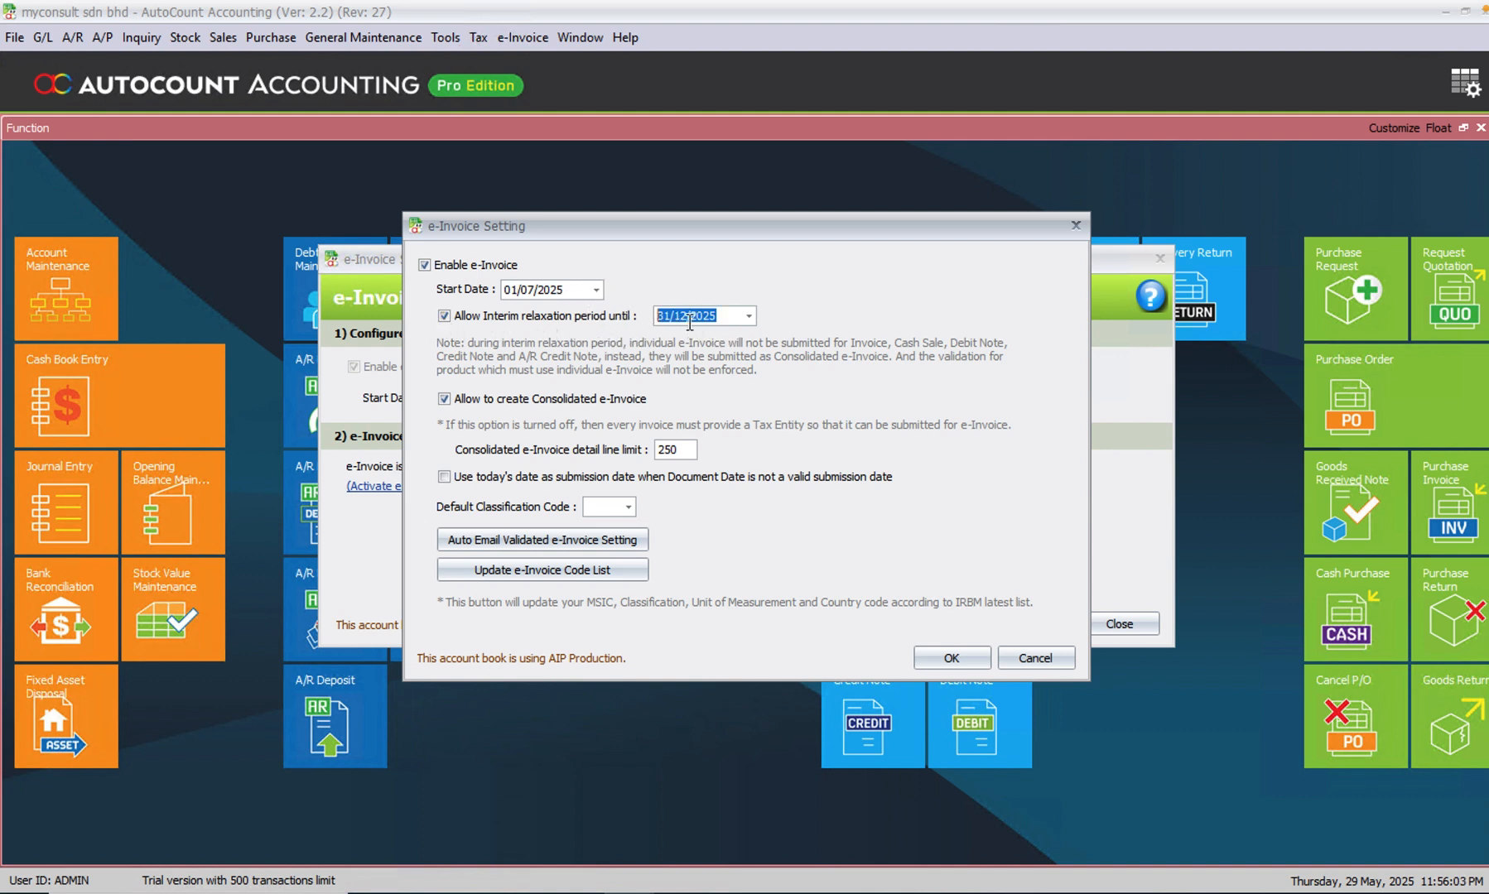
left_click(749, 316)
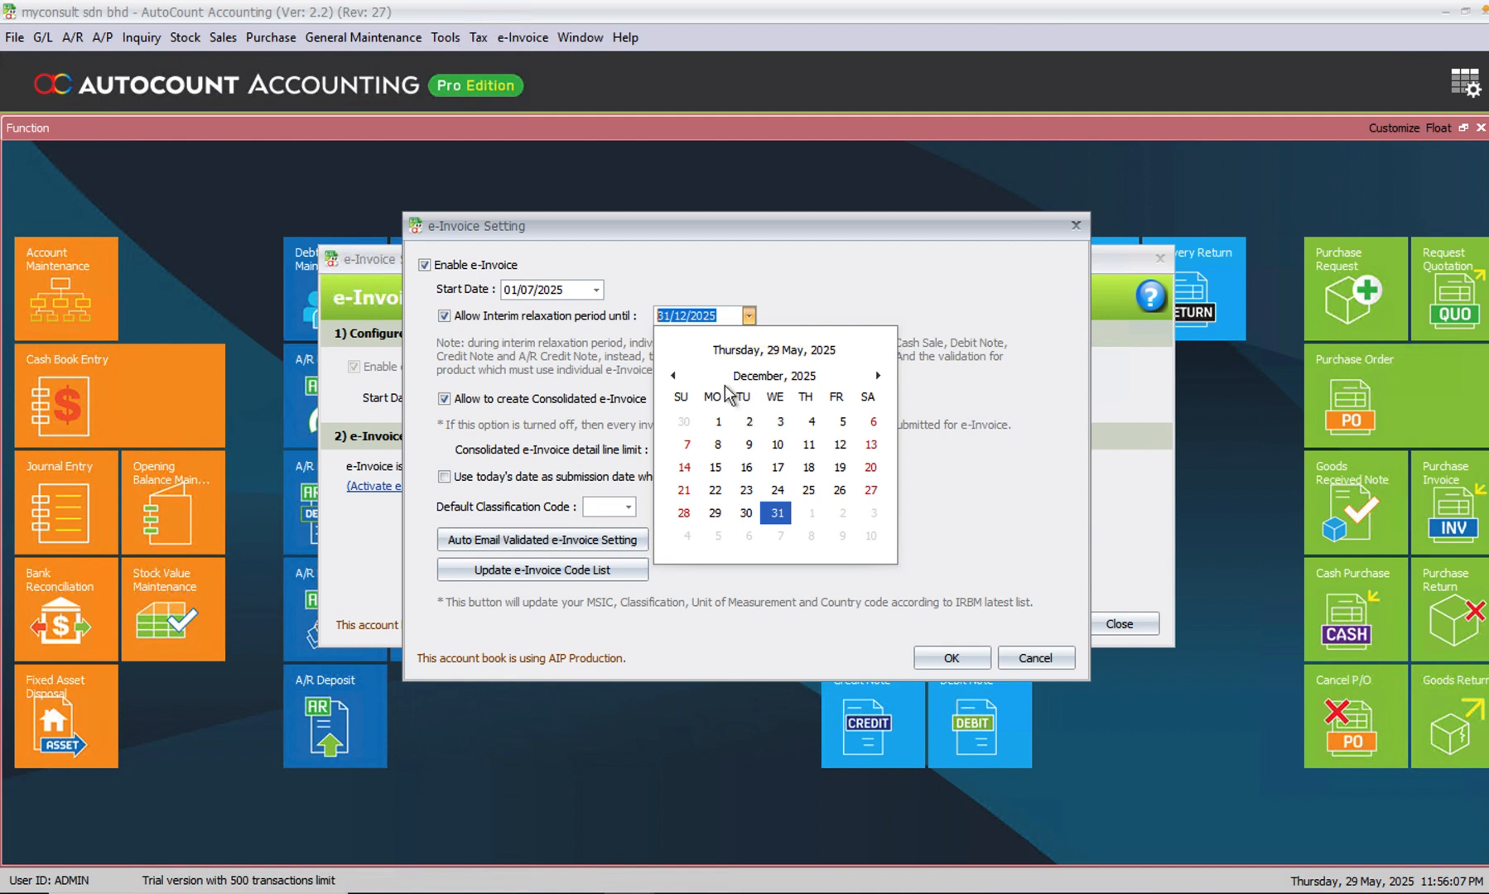
left_click(673, 377)
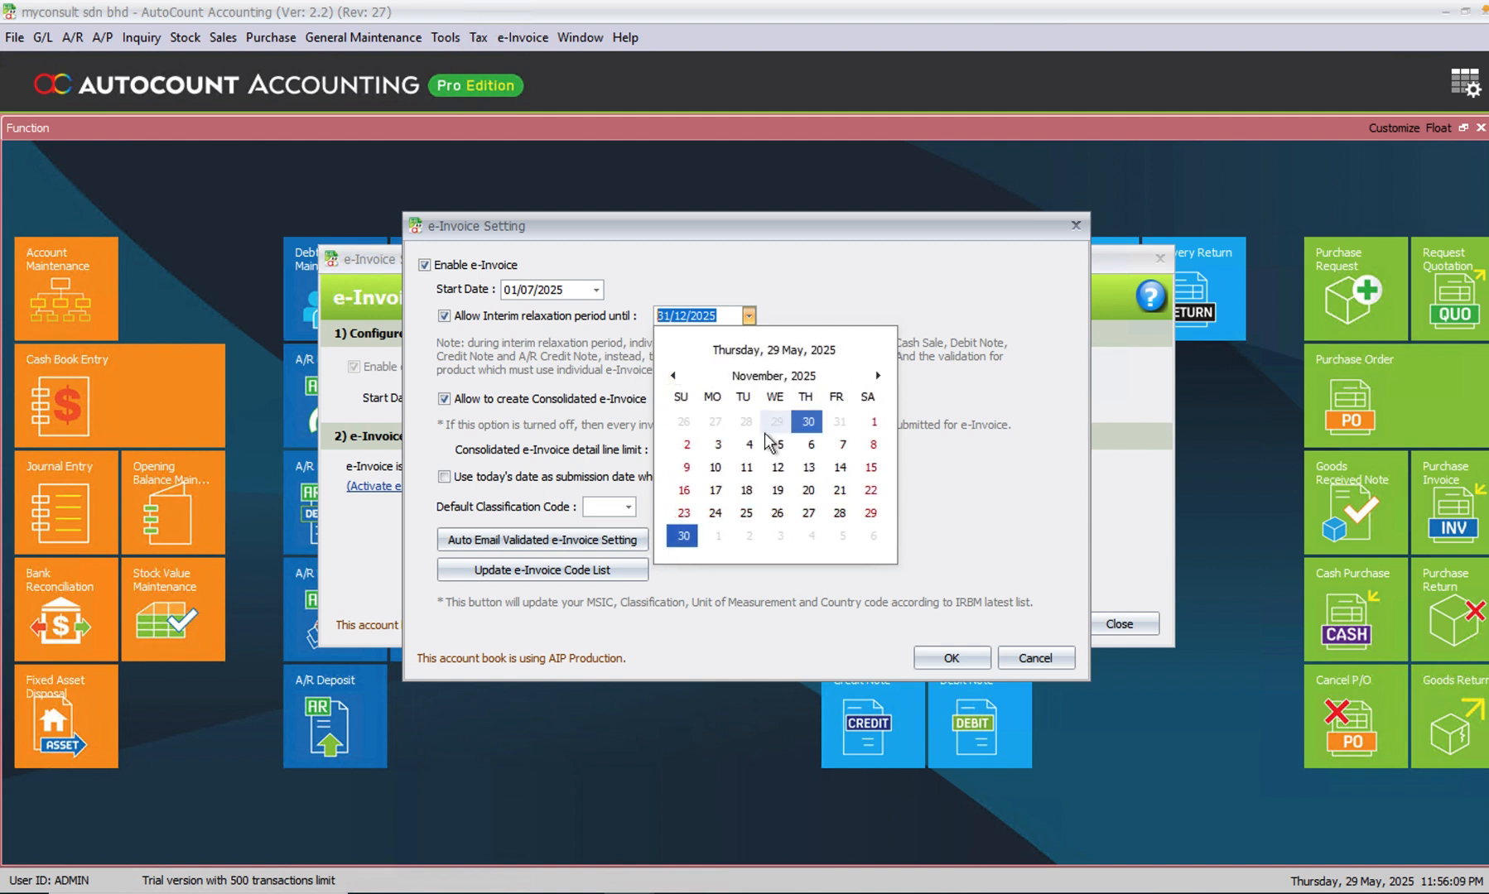
left_click(684, 536)
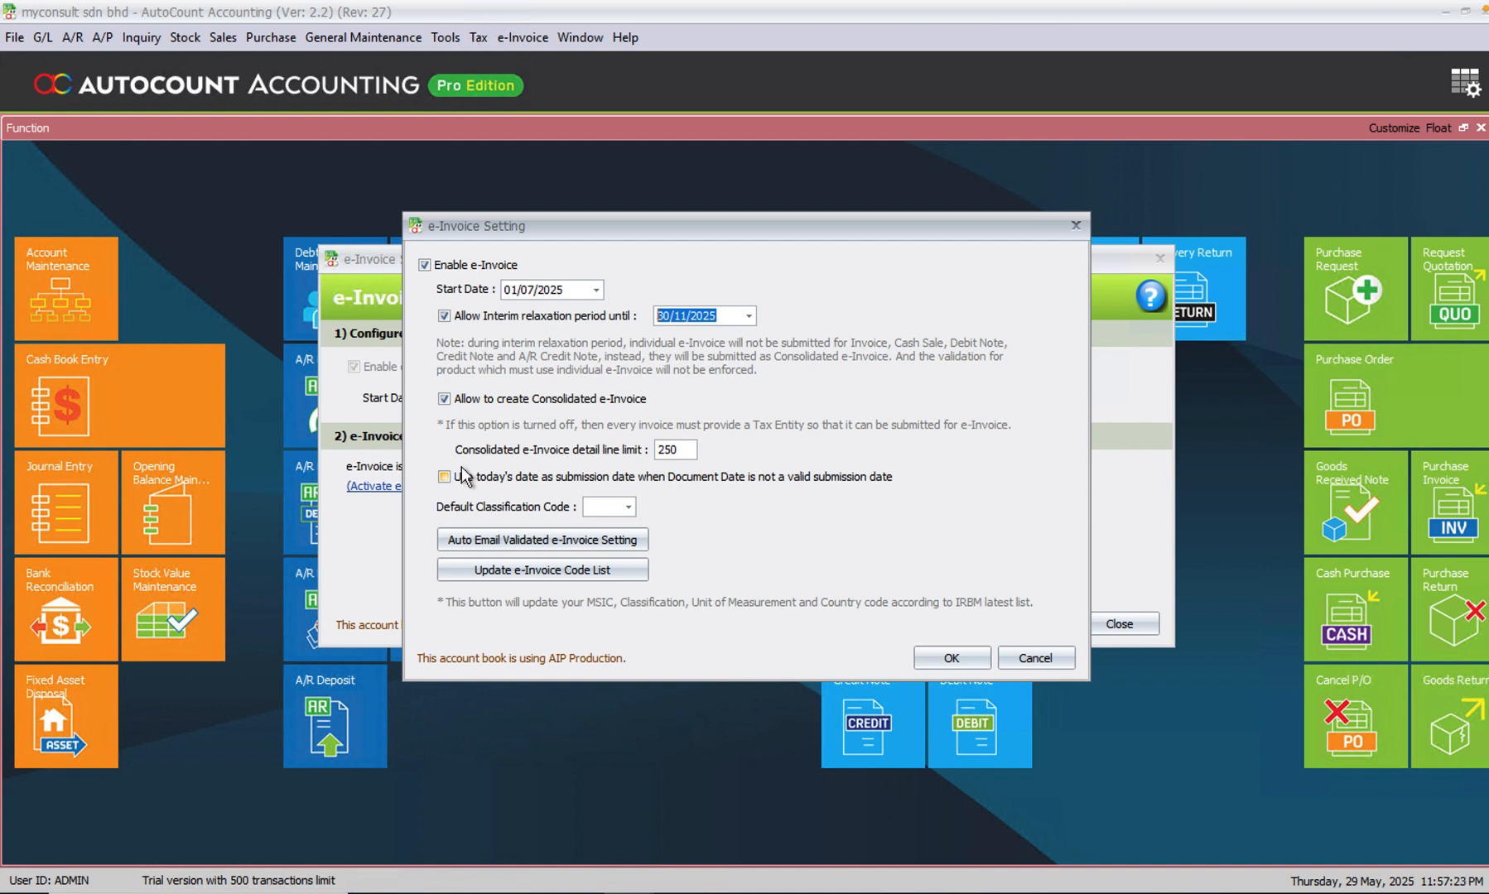
- Set the default classification code to 022 (Others)
left_click(629, 508)
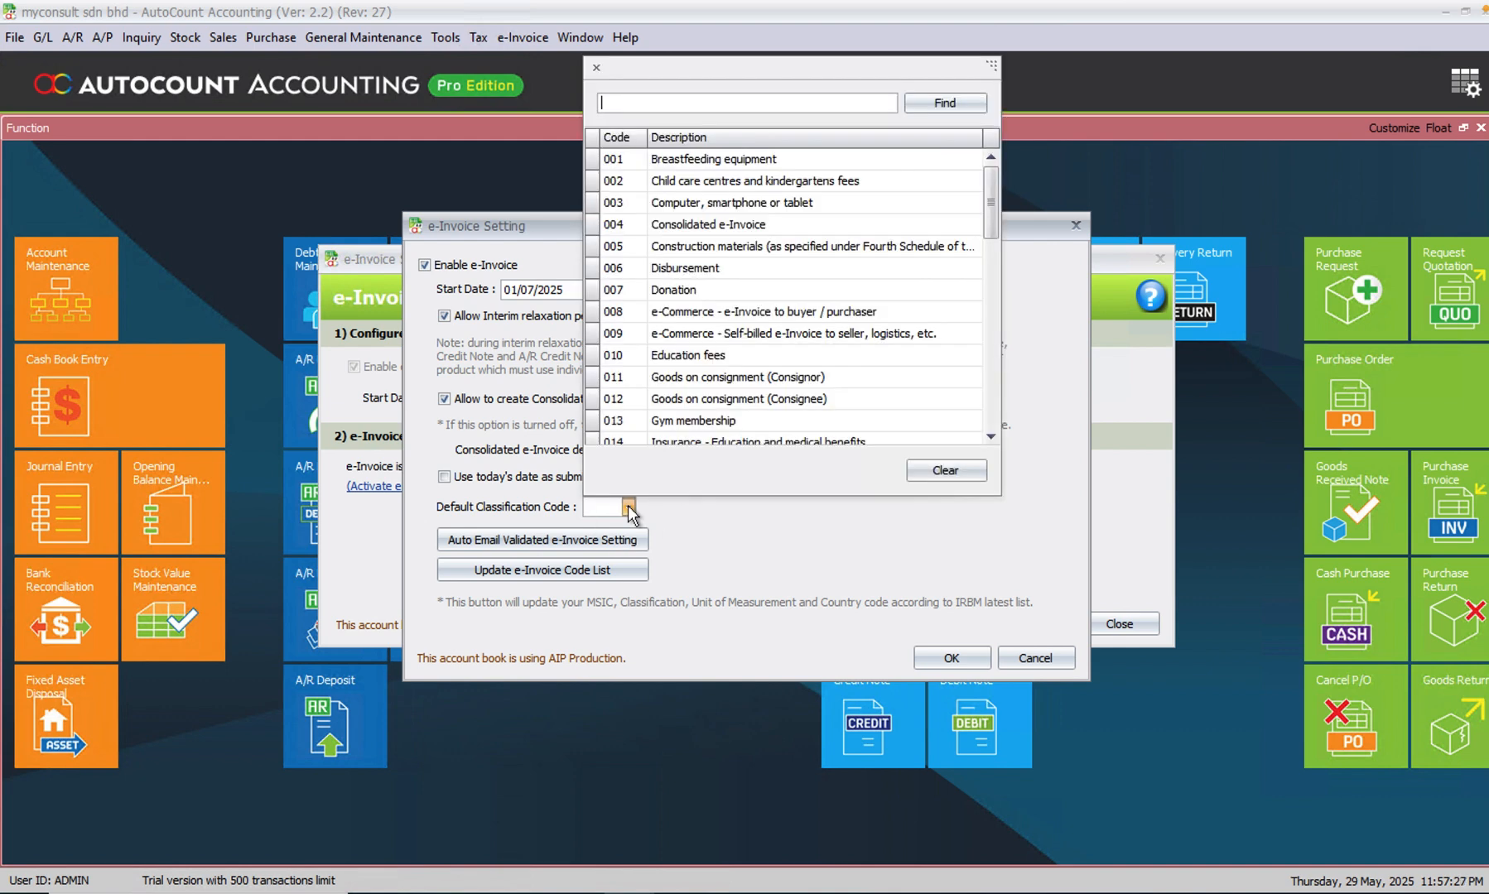
left_click(991, 436)
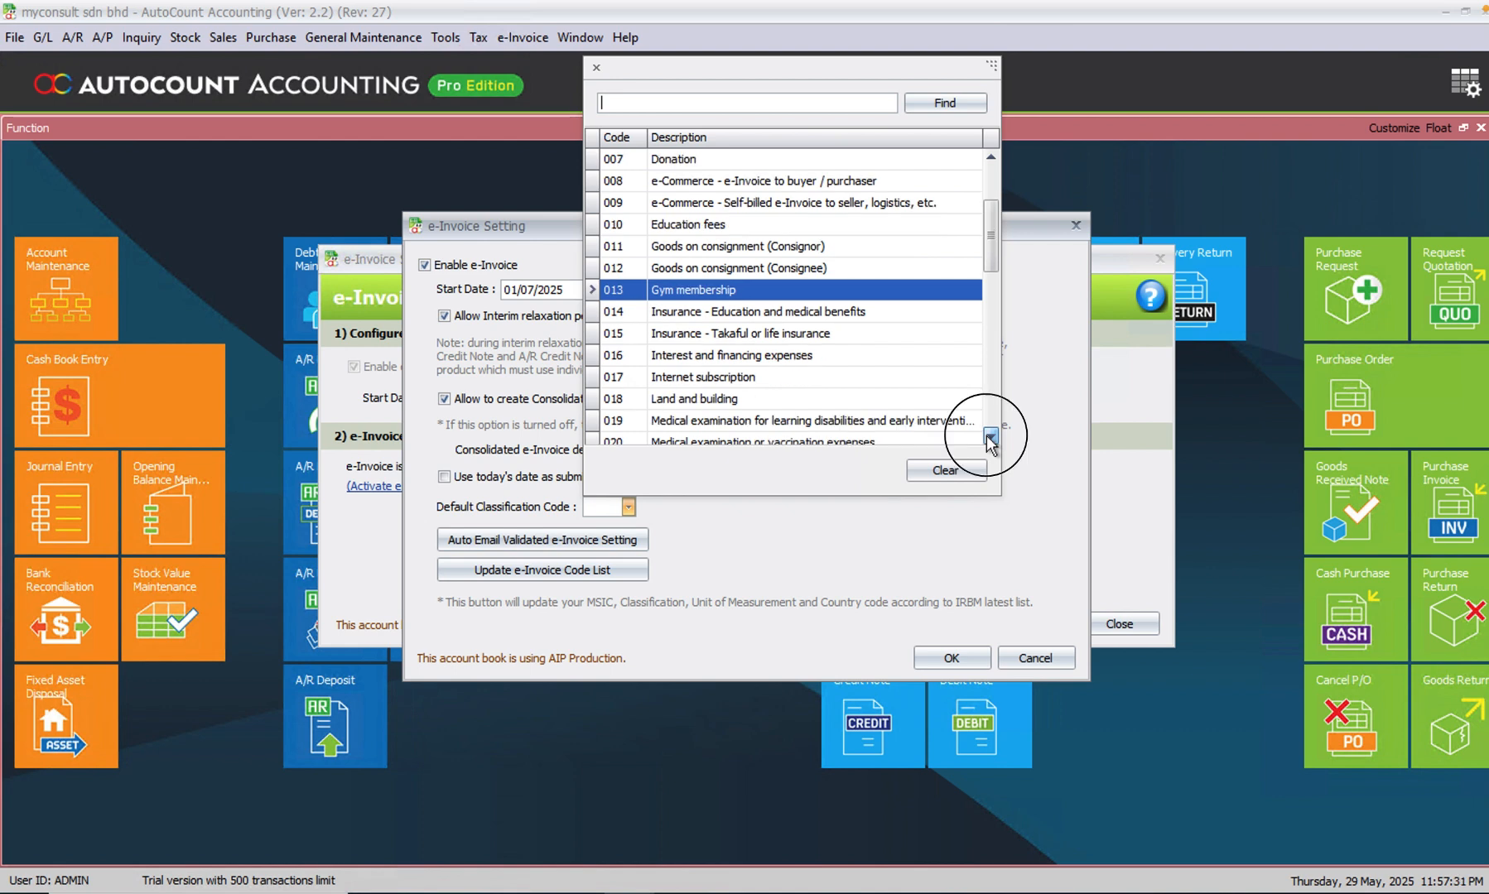
left_click(988, 437)
left_click(987, 436)
left_click(987, 436)
left_click(987, 437)
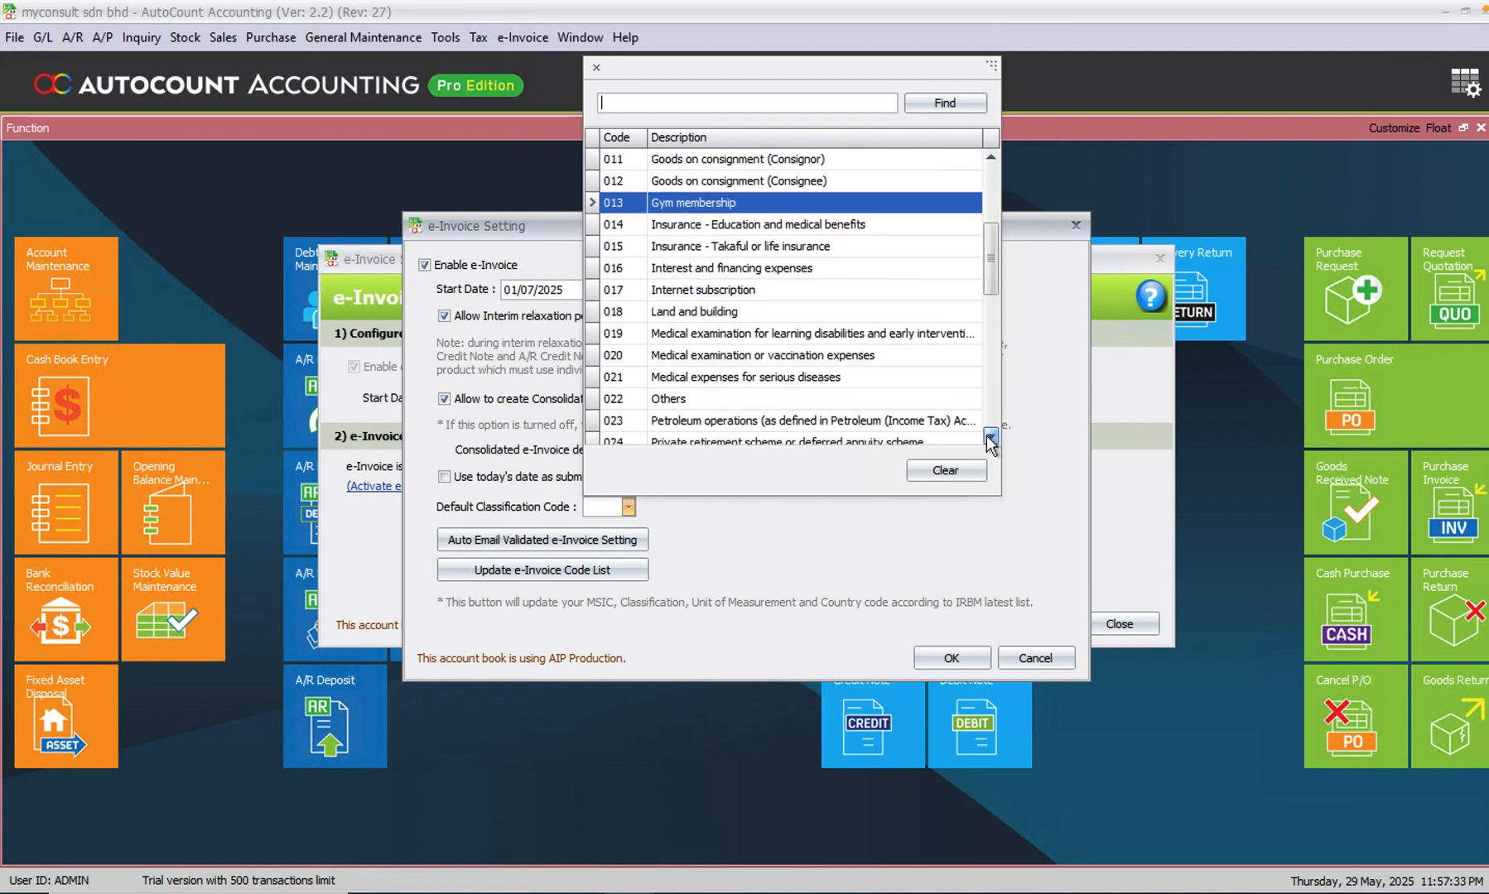
left_click(759, 401)
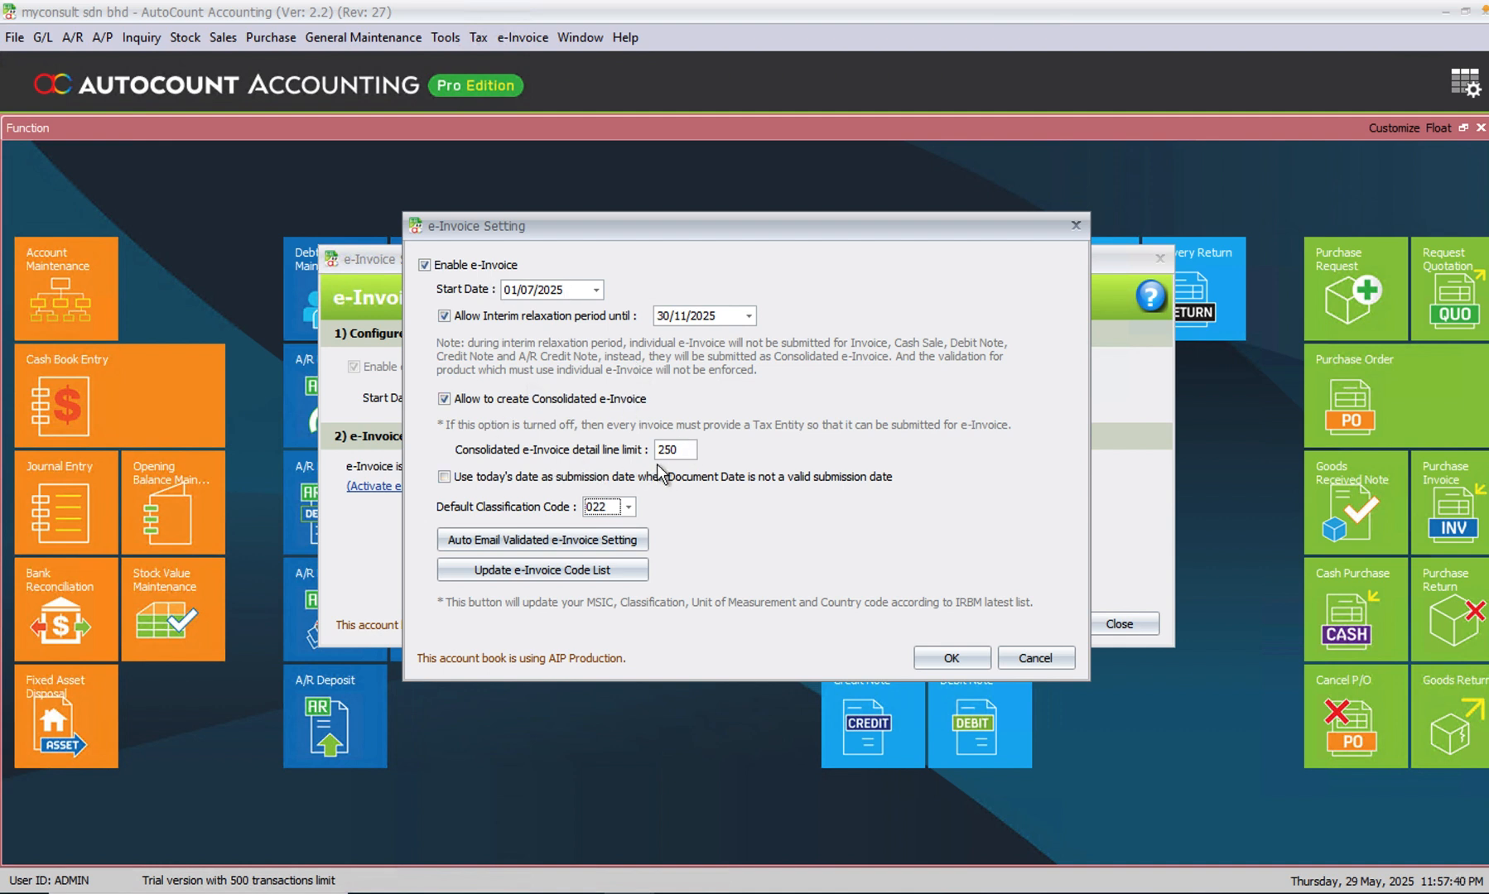
- Enable auto email for validated e-Invoices and look through the default report formats available for invoices
left_click(557, 540)
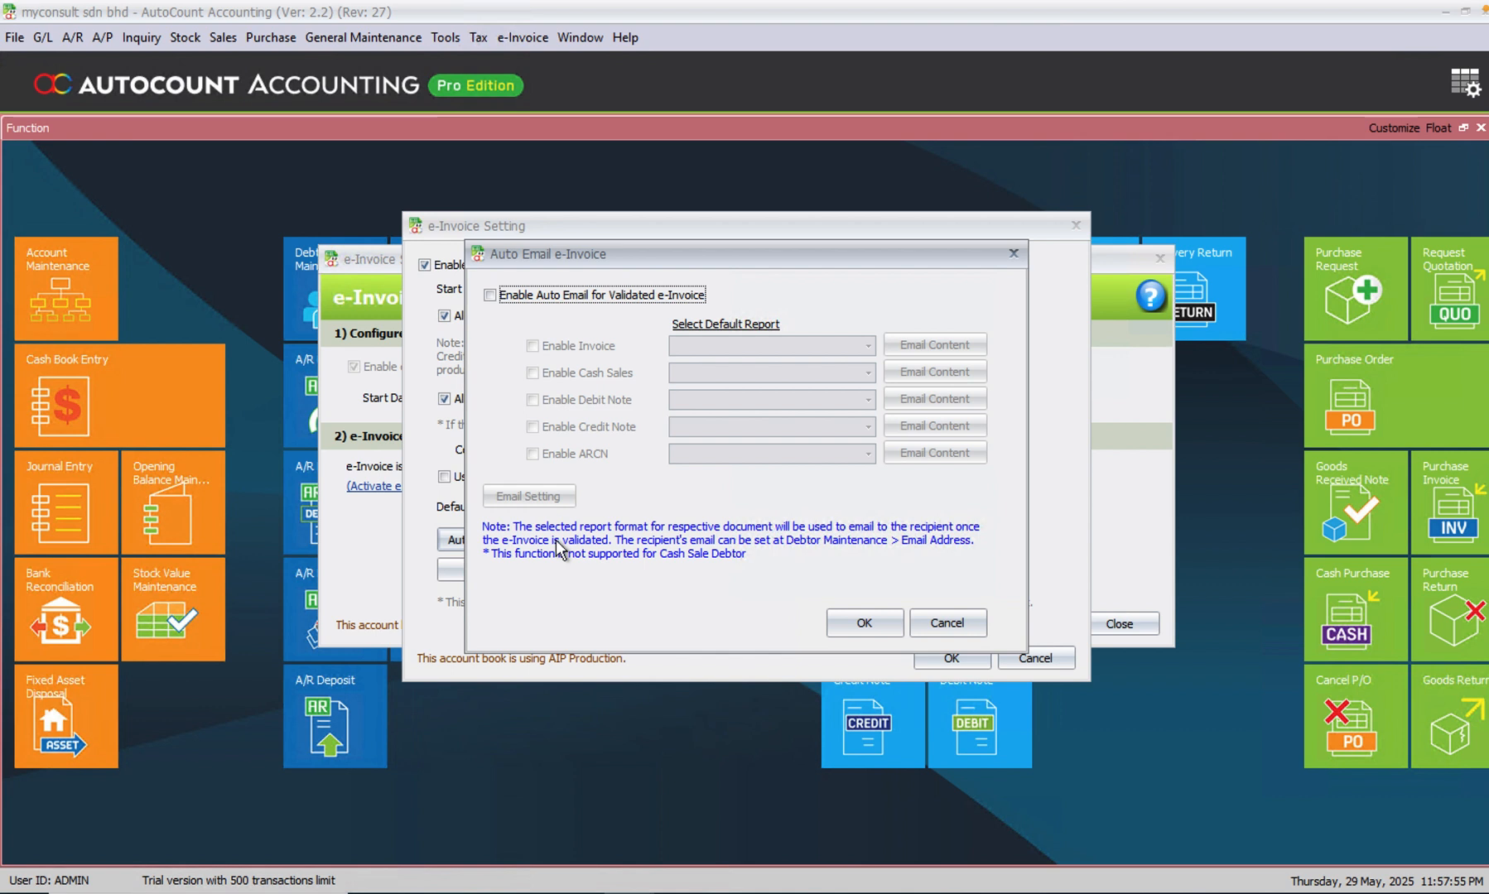
left_click(492, 298)
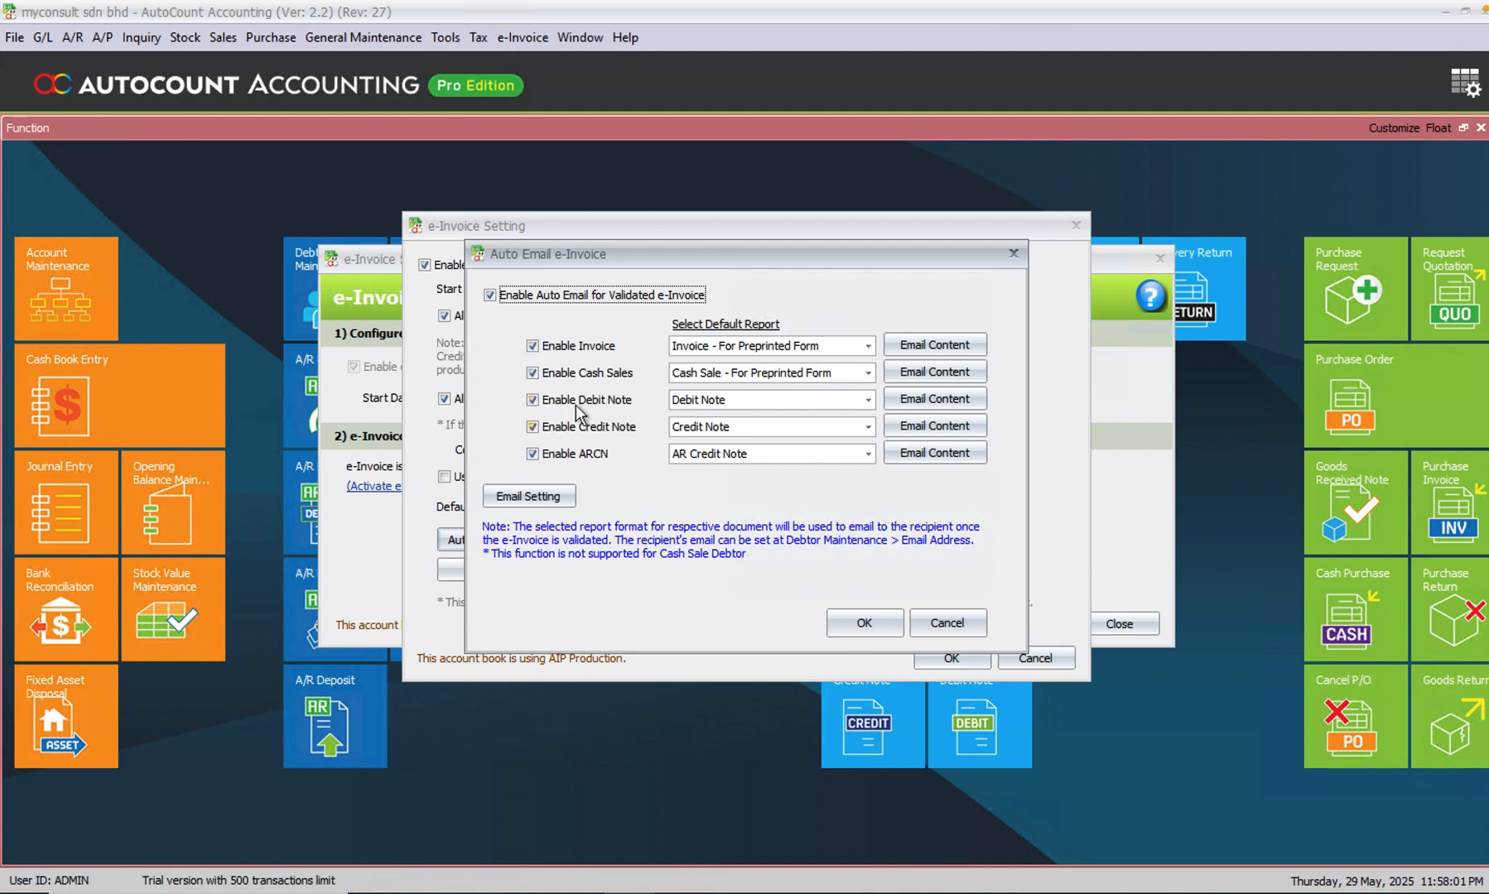
left_click(869, 347)
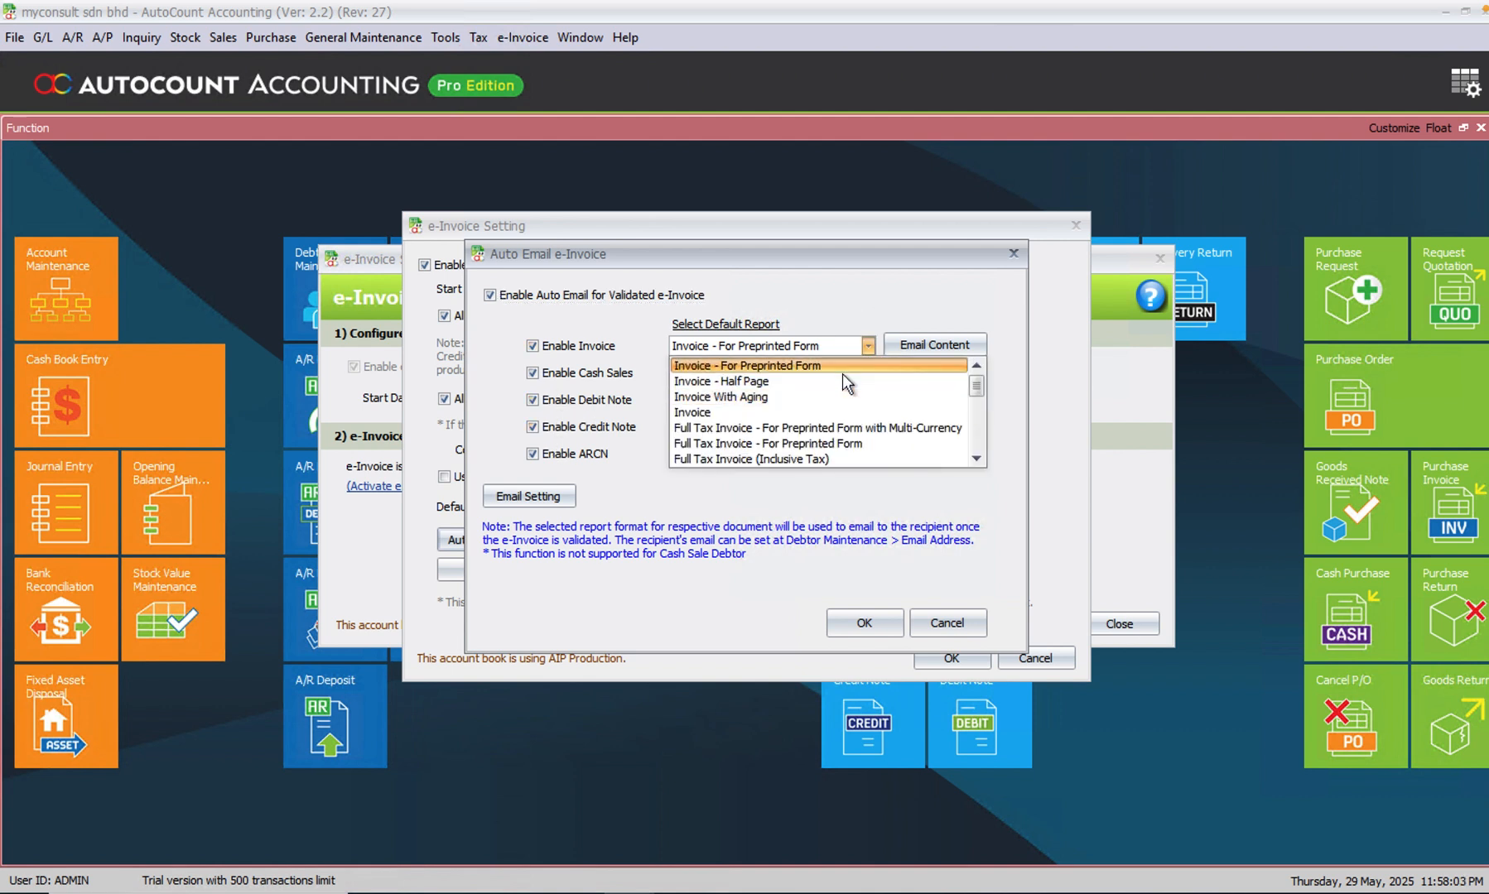
left_click(864, 311)
- Review the invoice email content and the SMTP mail settings without changing them, and accept the auto email settings
left_click(907, 346)
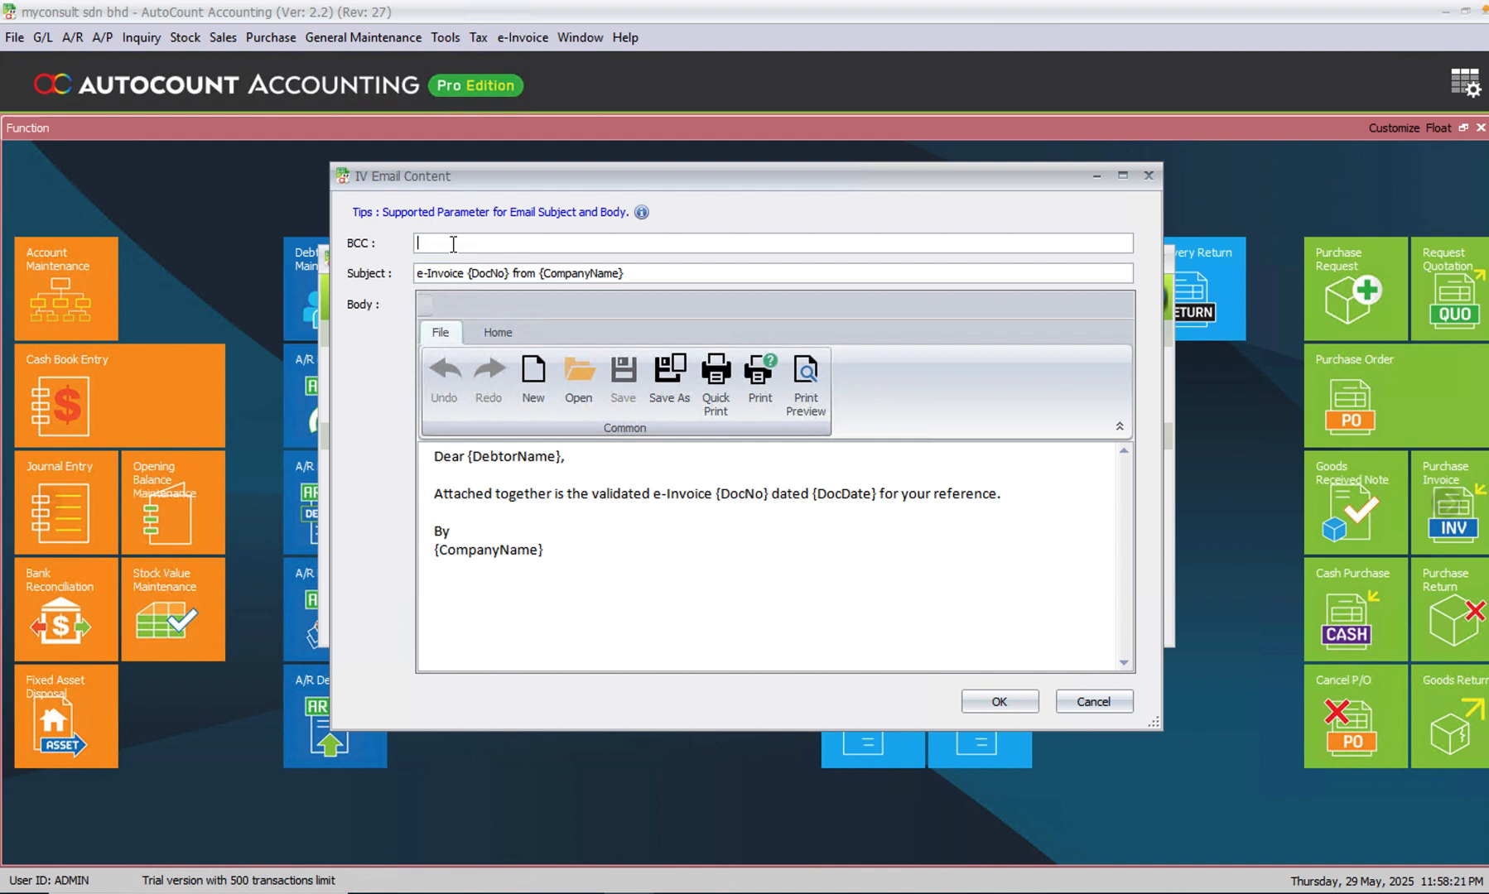
left_click(1093, 702)
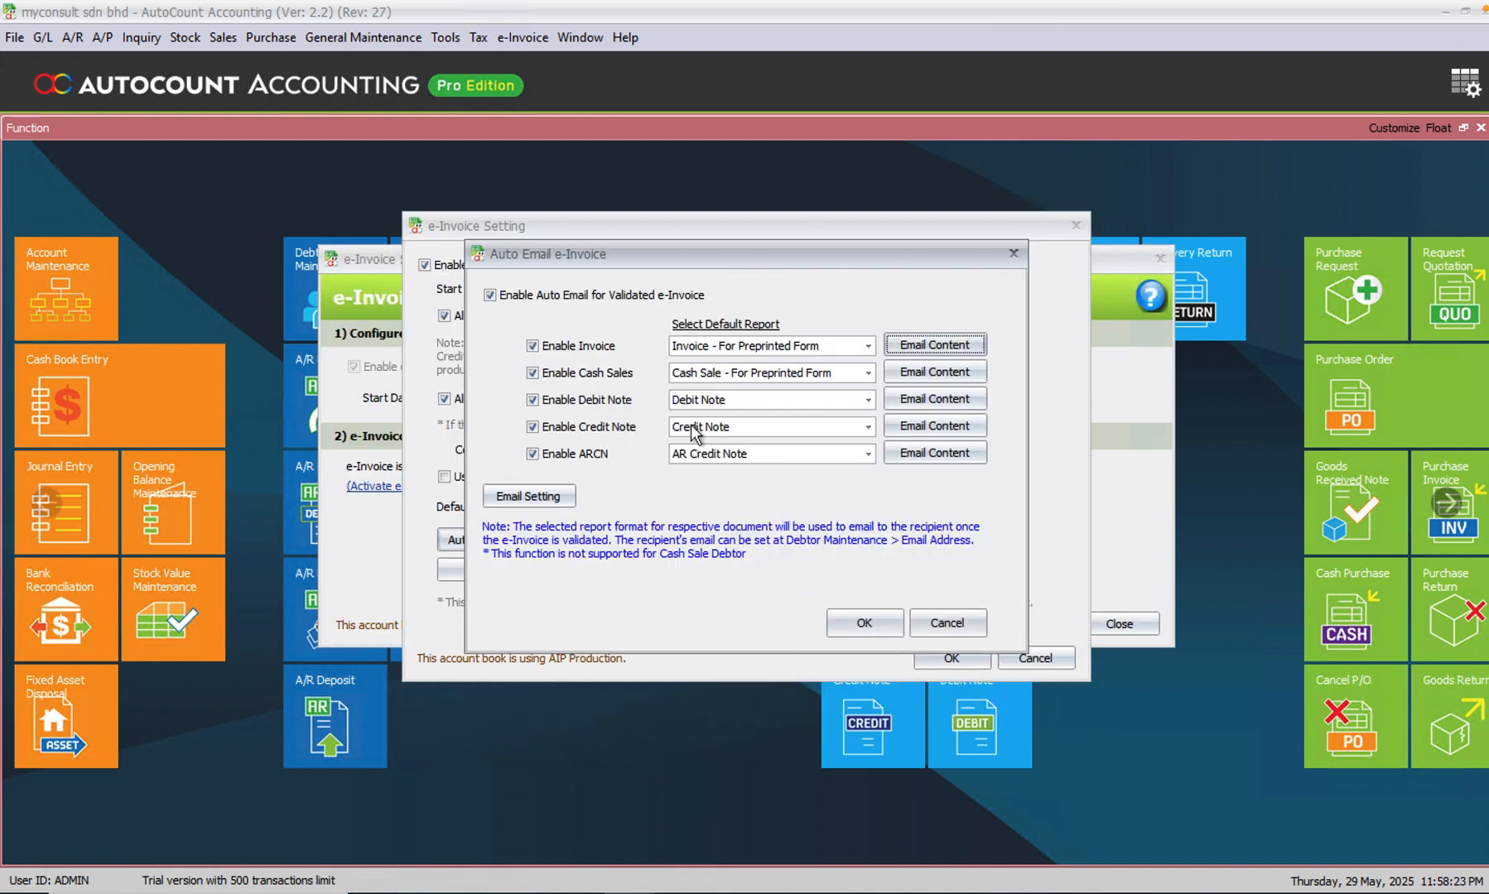
left_click(560, 494)
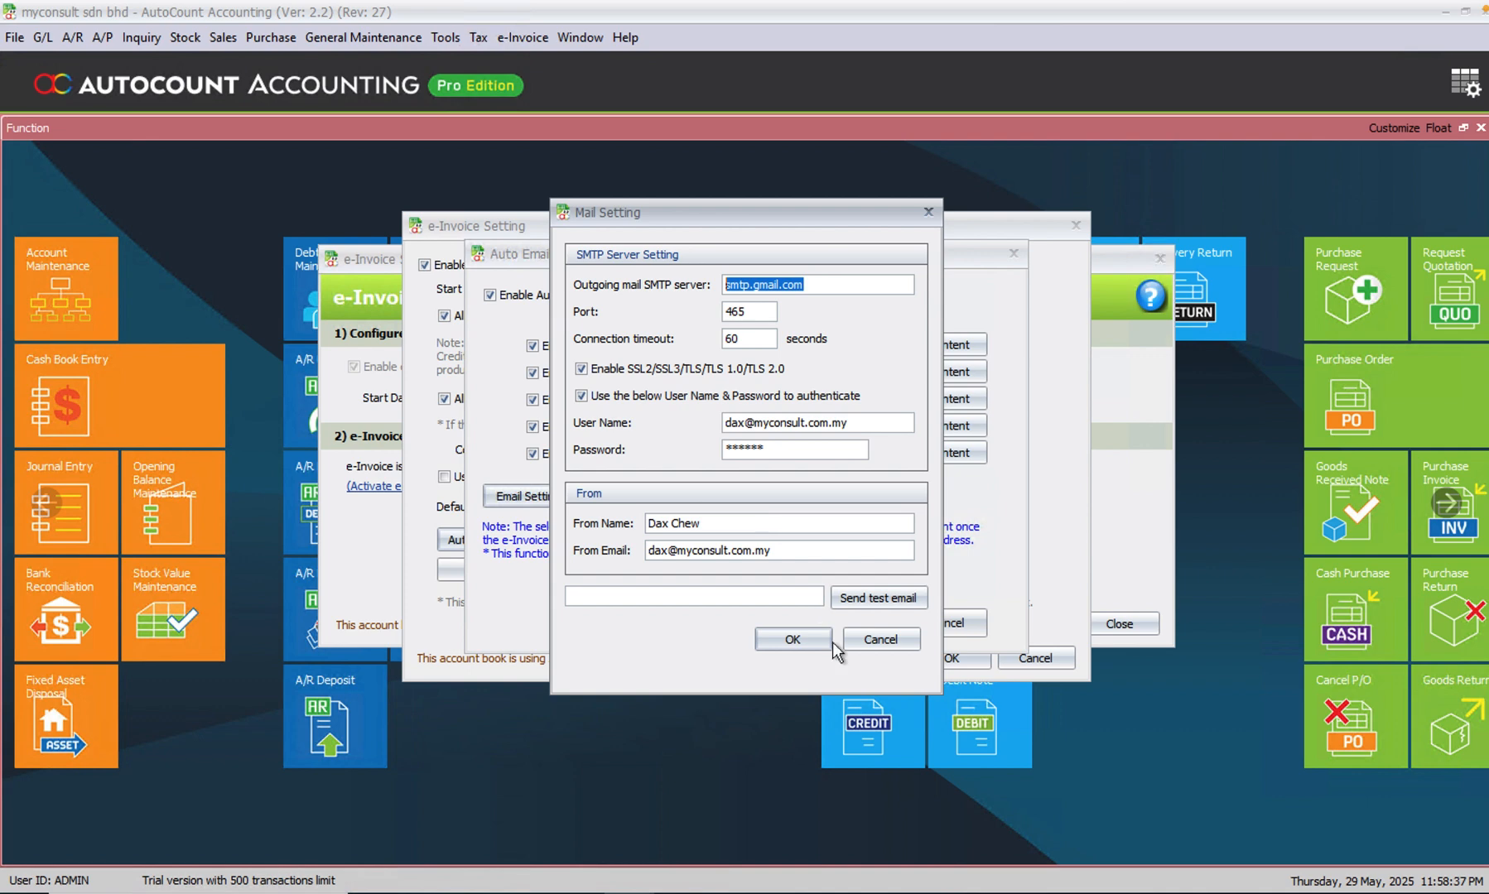
left_click(891, 638)
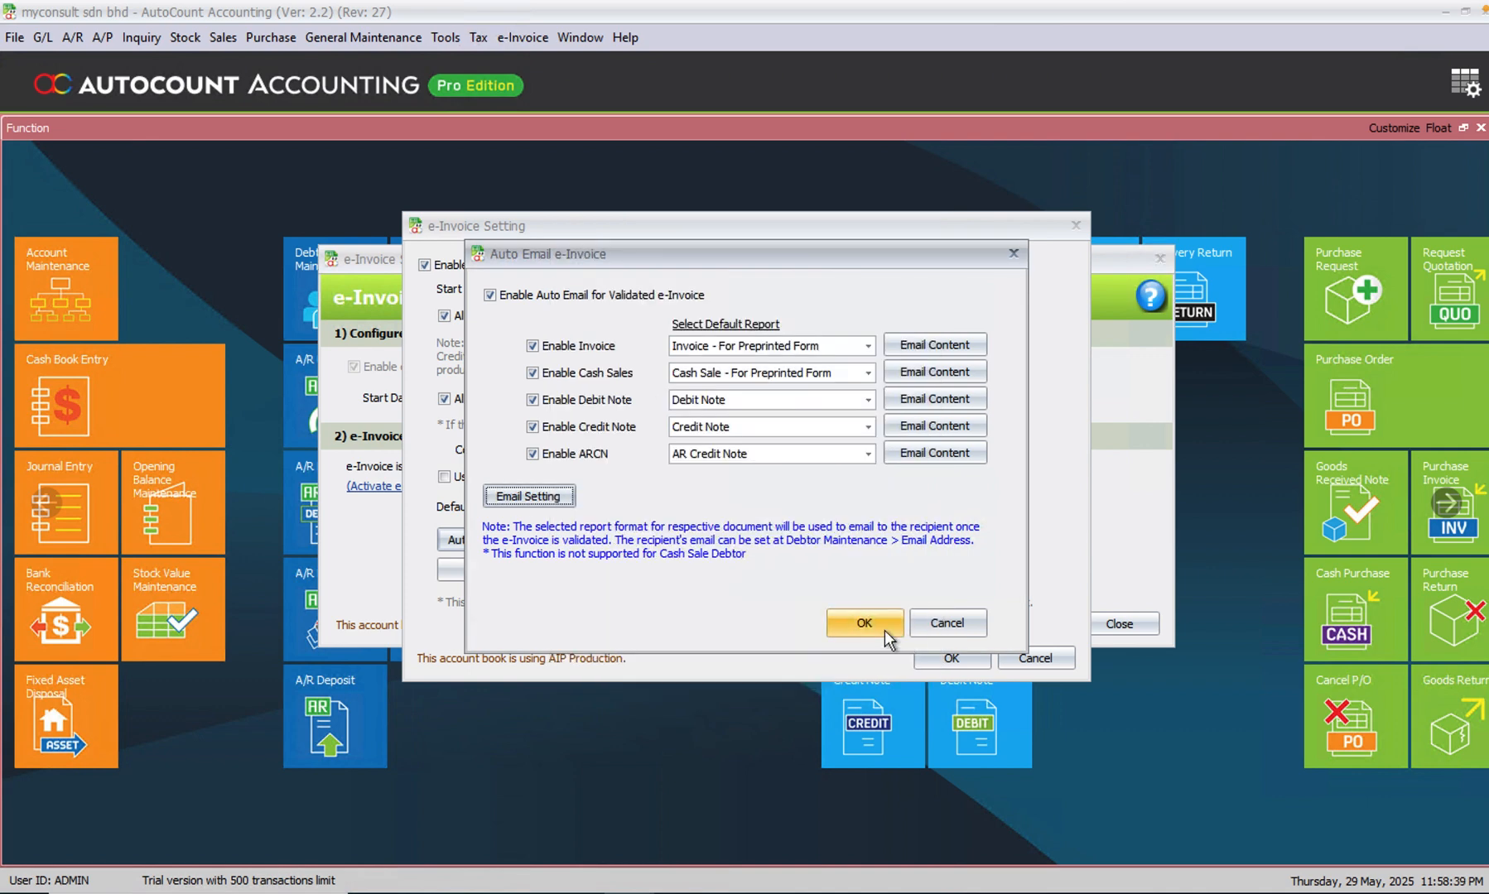
left_click(885, 630)
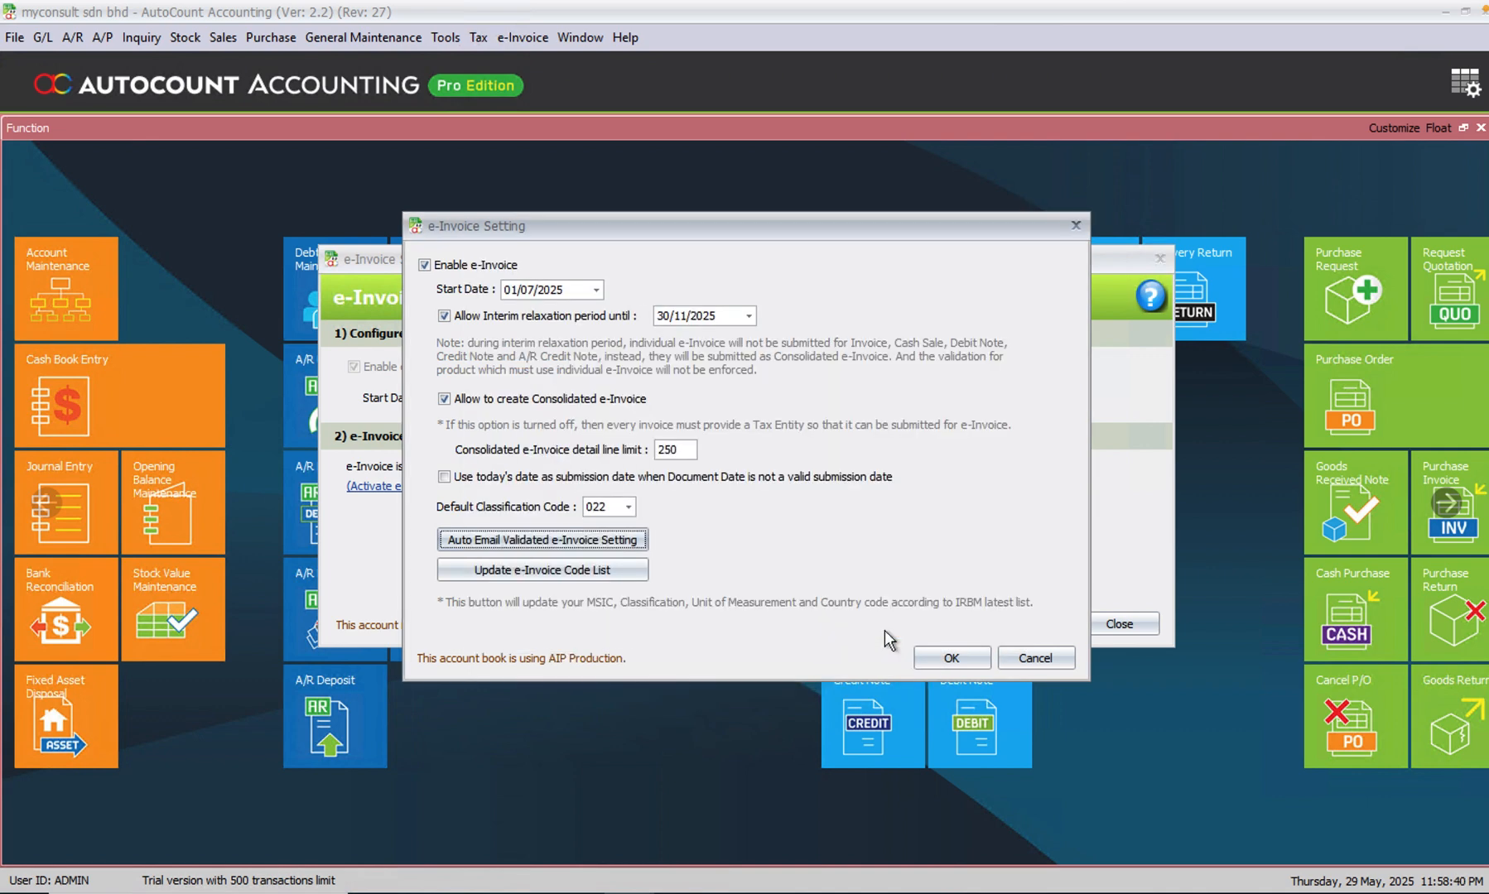
- Update the e-Invoice code list to the latest IRBM codes and save the e-Invoice settings
left_click(598, 572)
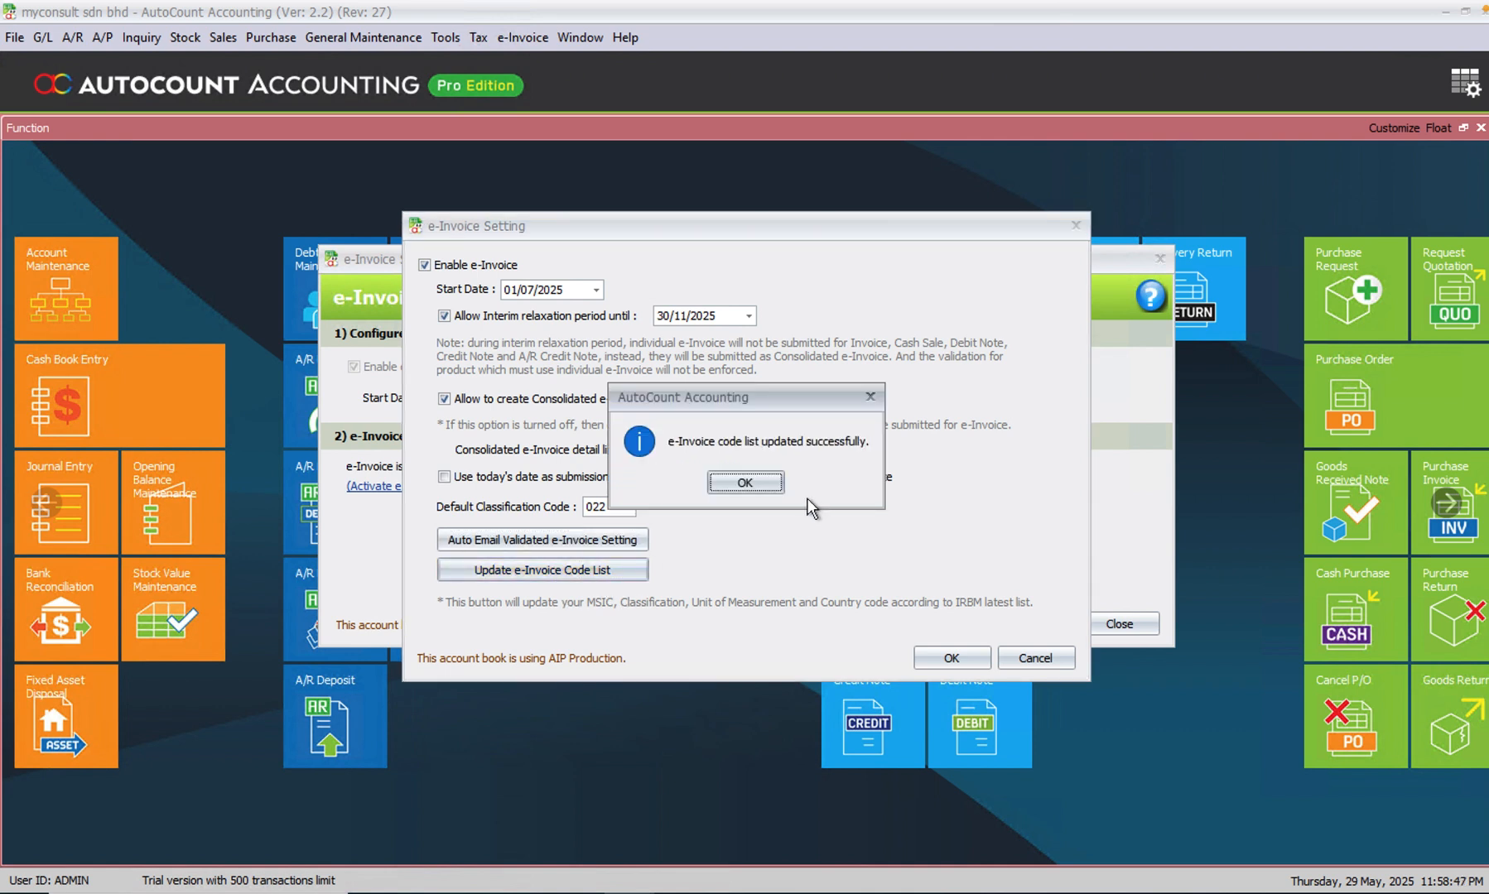
left_click(743, 483)
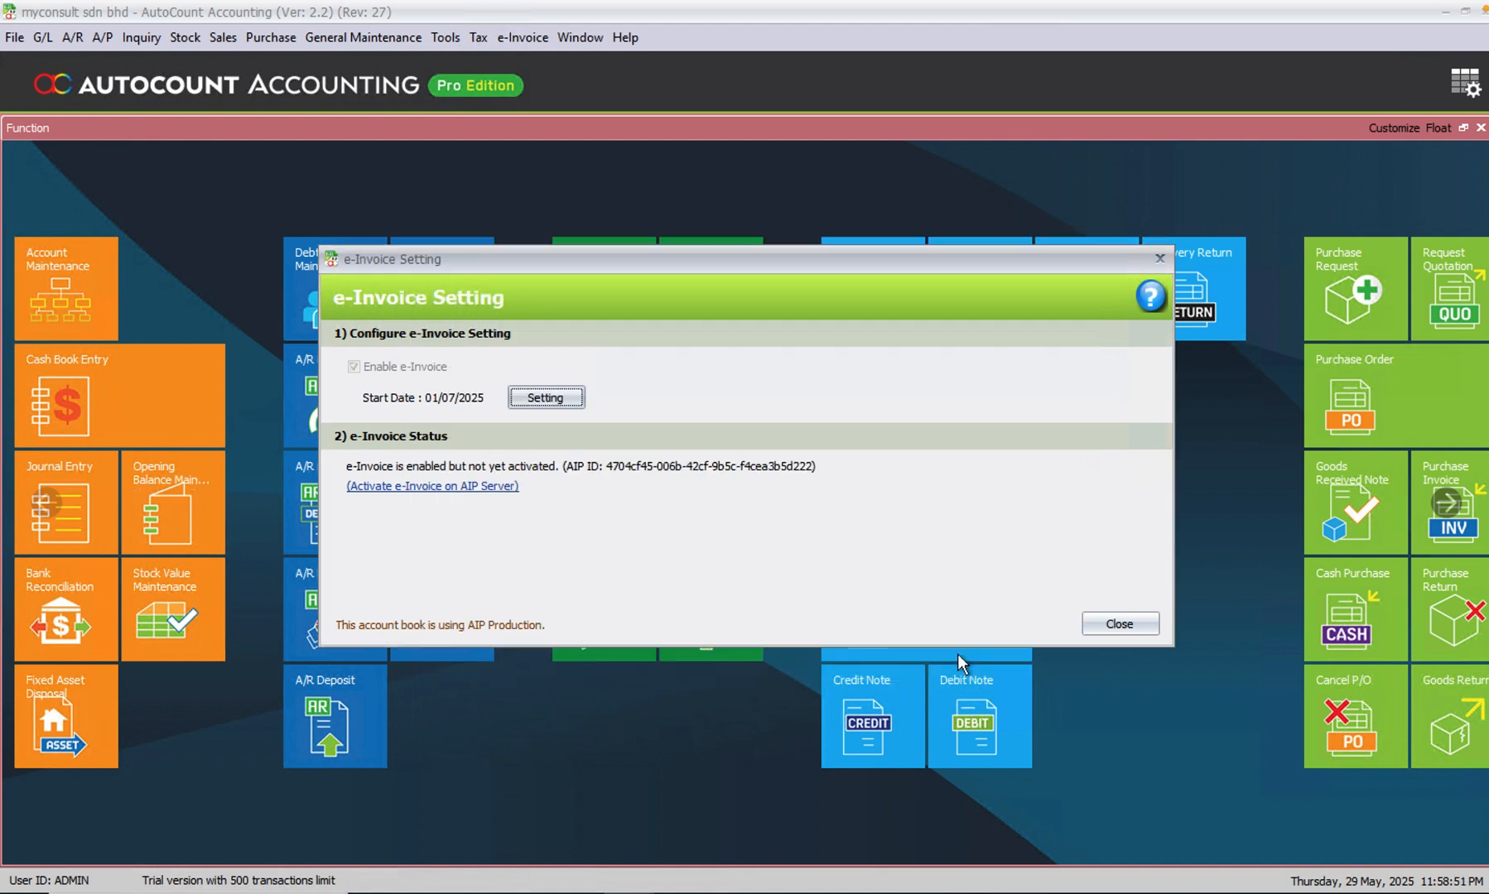
left_click(954, 657)
- Open the e-Invoice activation on the AIP Server for the company
left_click(488, 488)
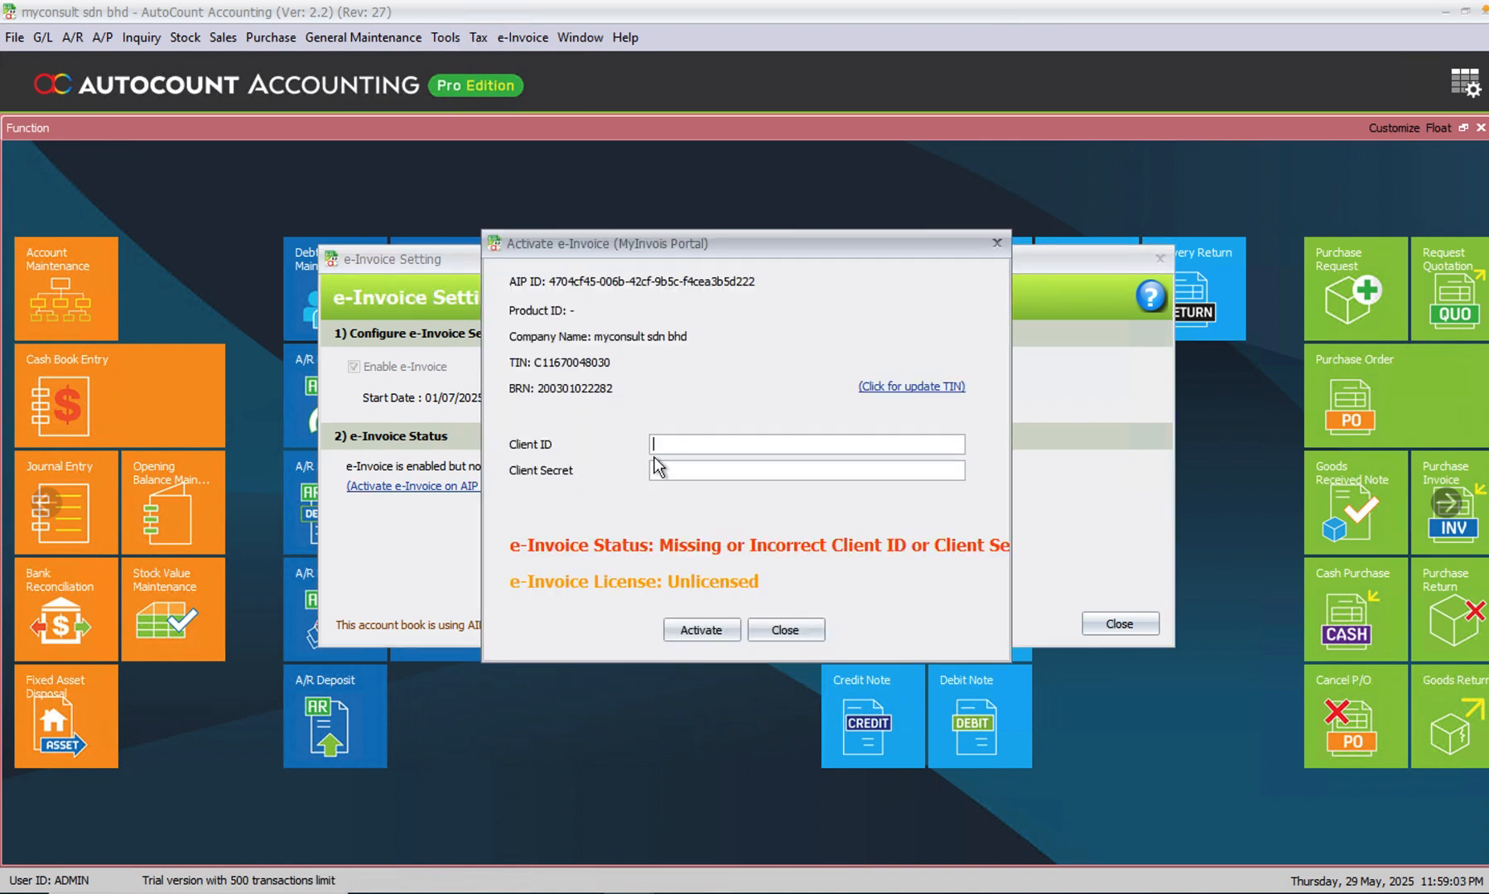